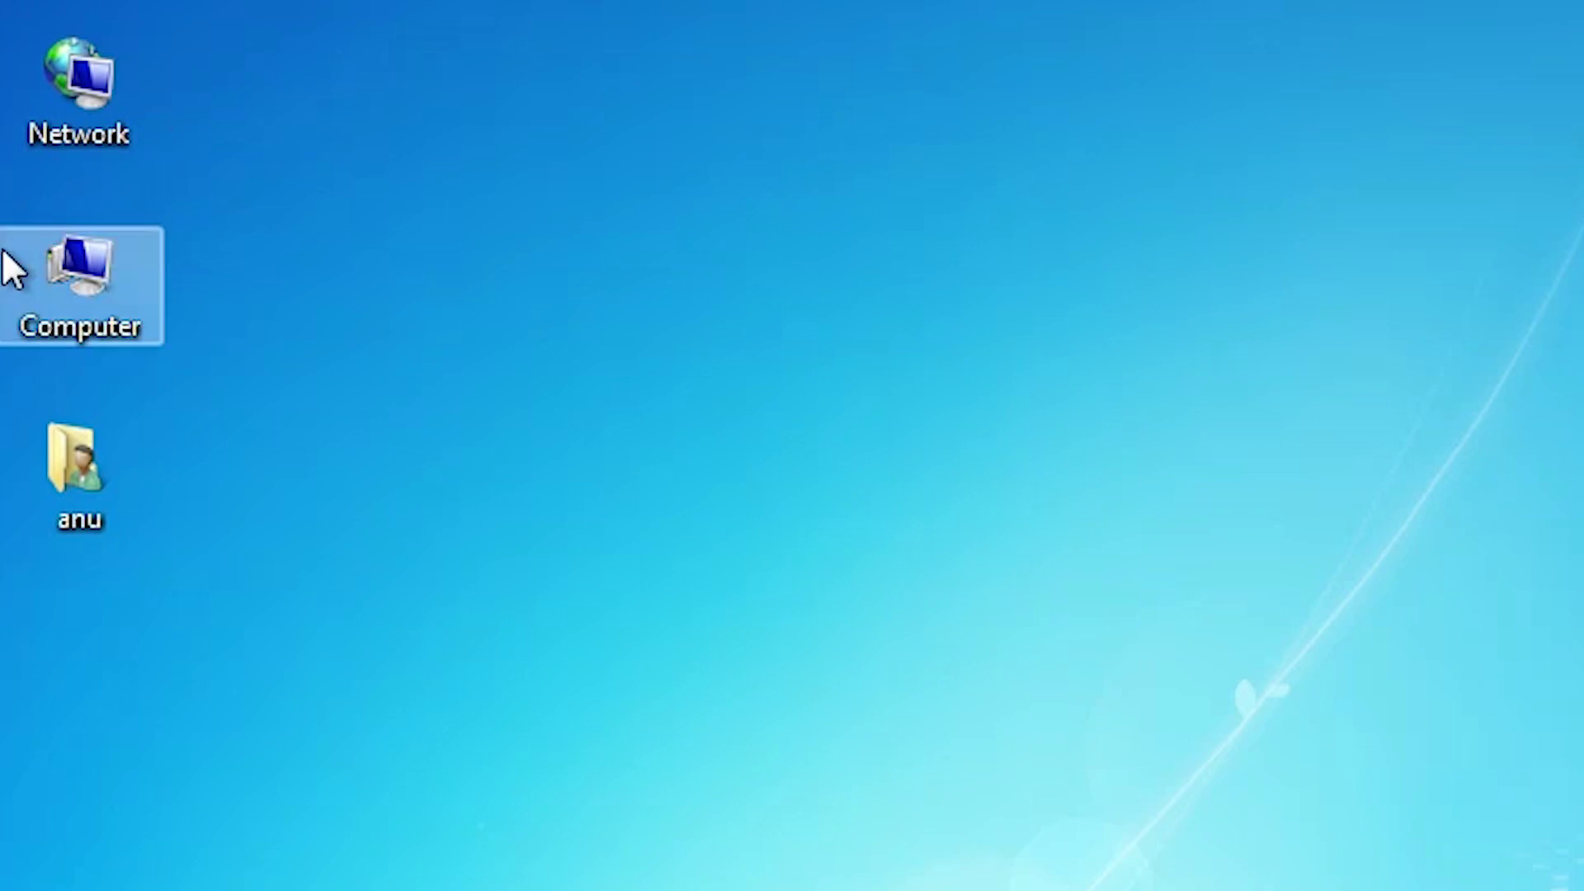
pyautogui.rightClick(85, 262)
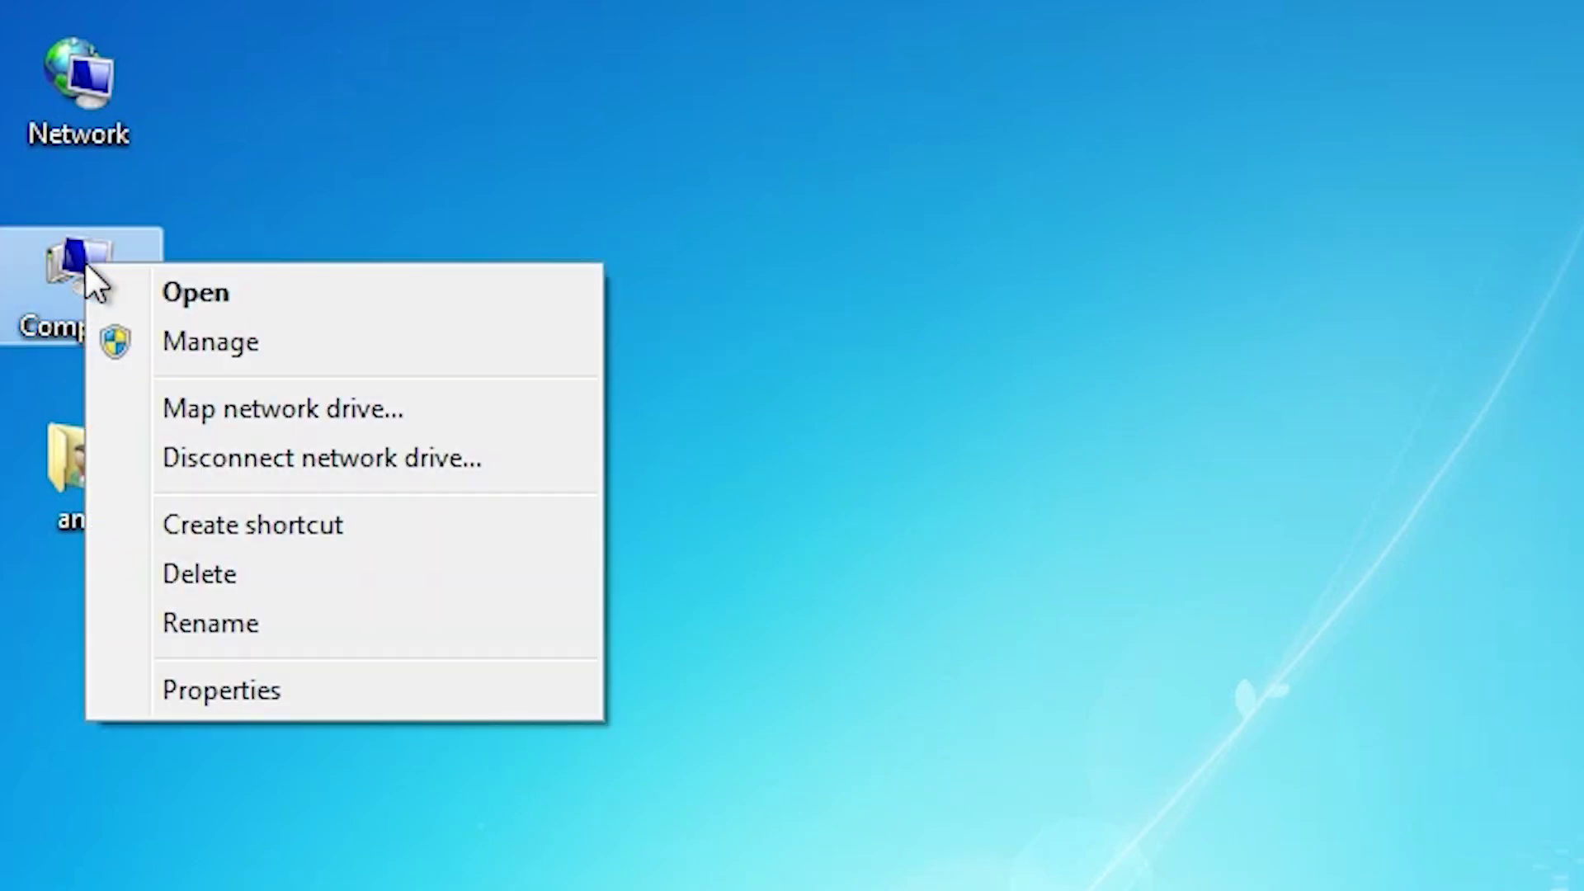
pyautogui.click(238, 685)
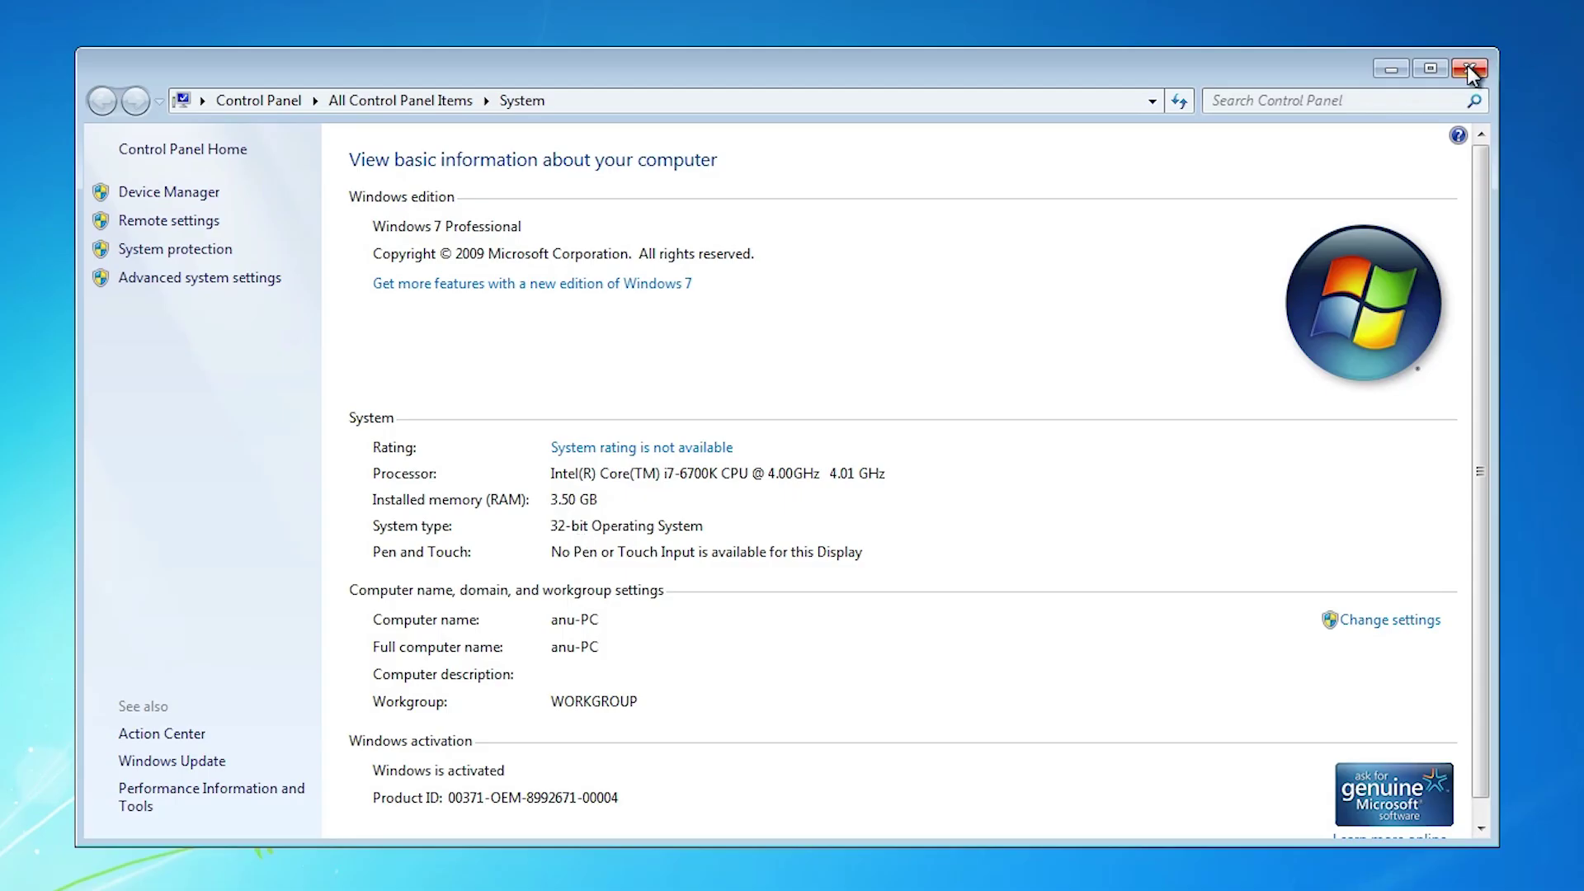
pyautogui.click(1469, 71)
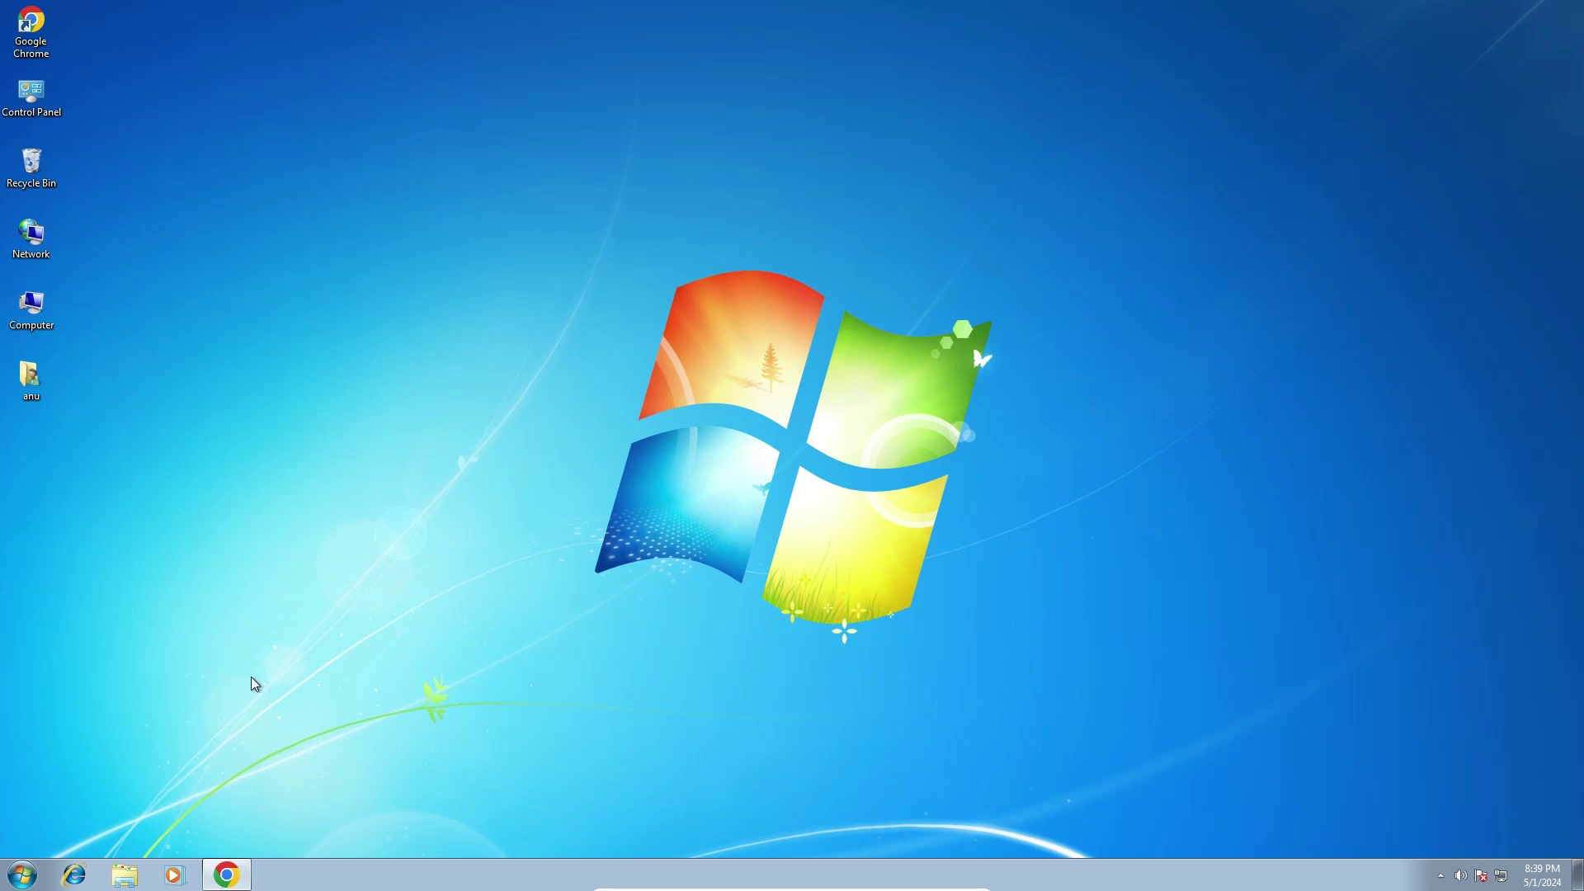
# Step: Re-run the 'epson L3150 printer driver' Google search in Chrome
pyautogui.click(227, 875)
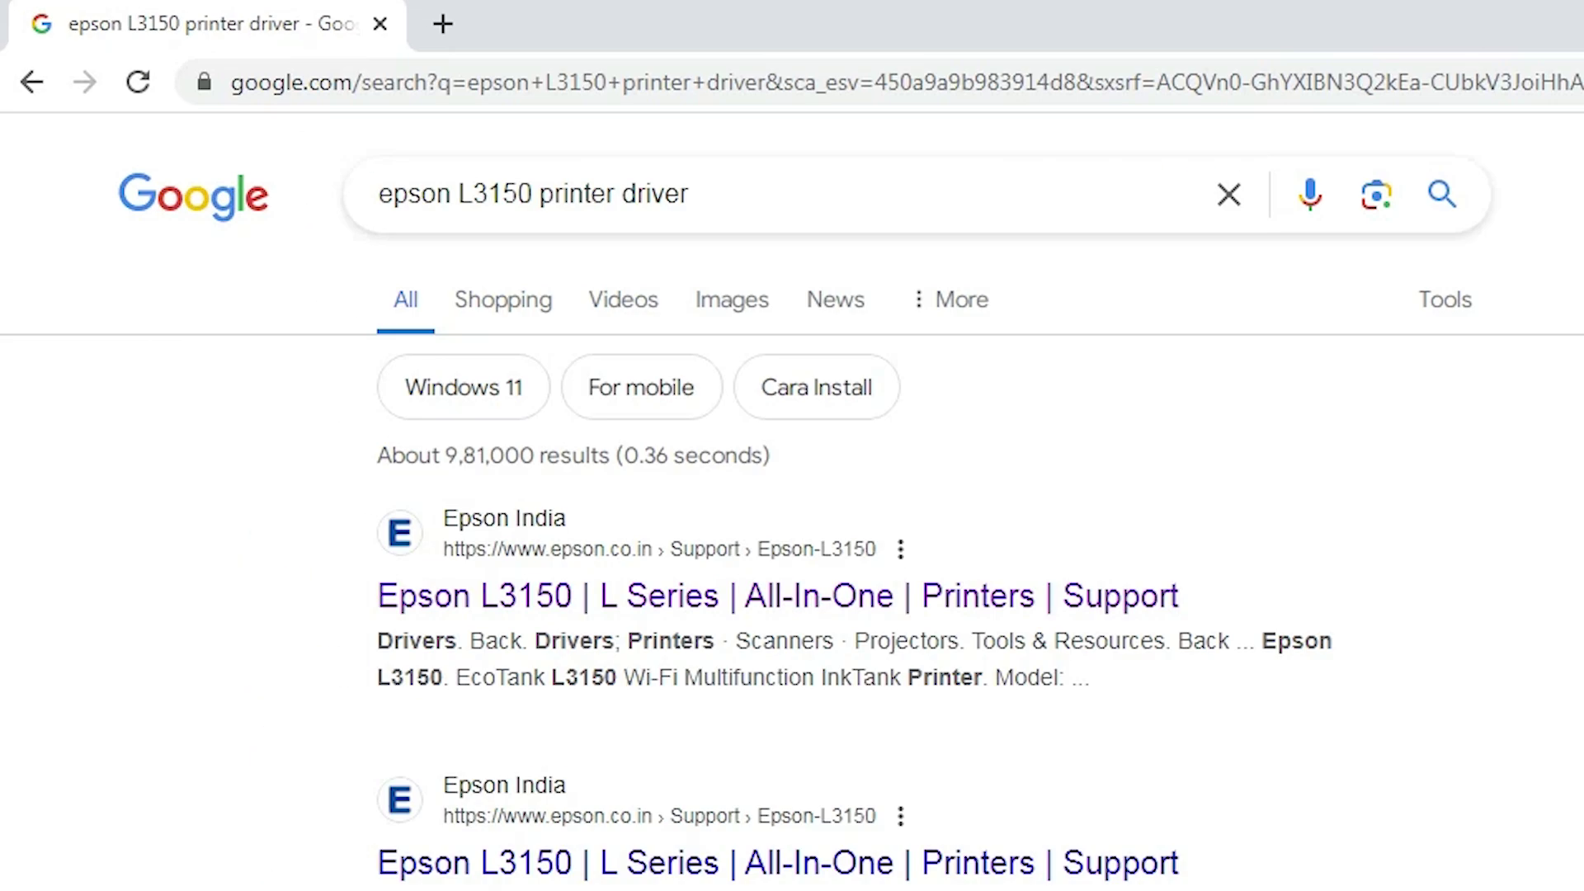
pyautogui.moveTo(762, 195); pyautogui.dragTo(360, 209)
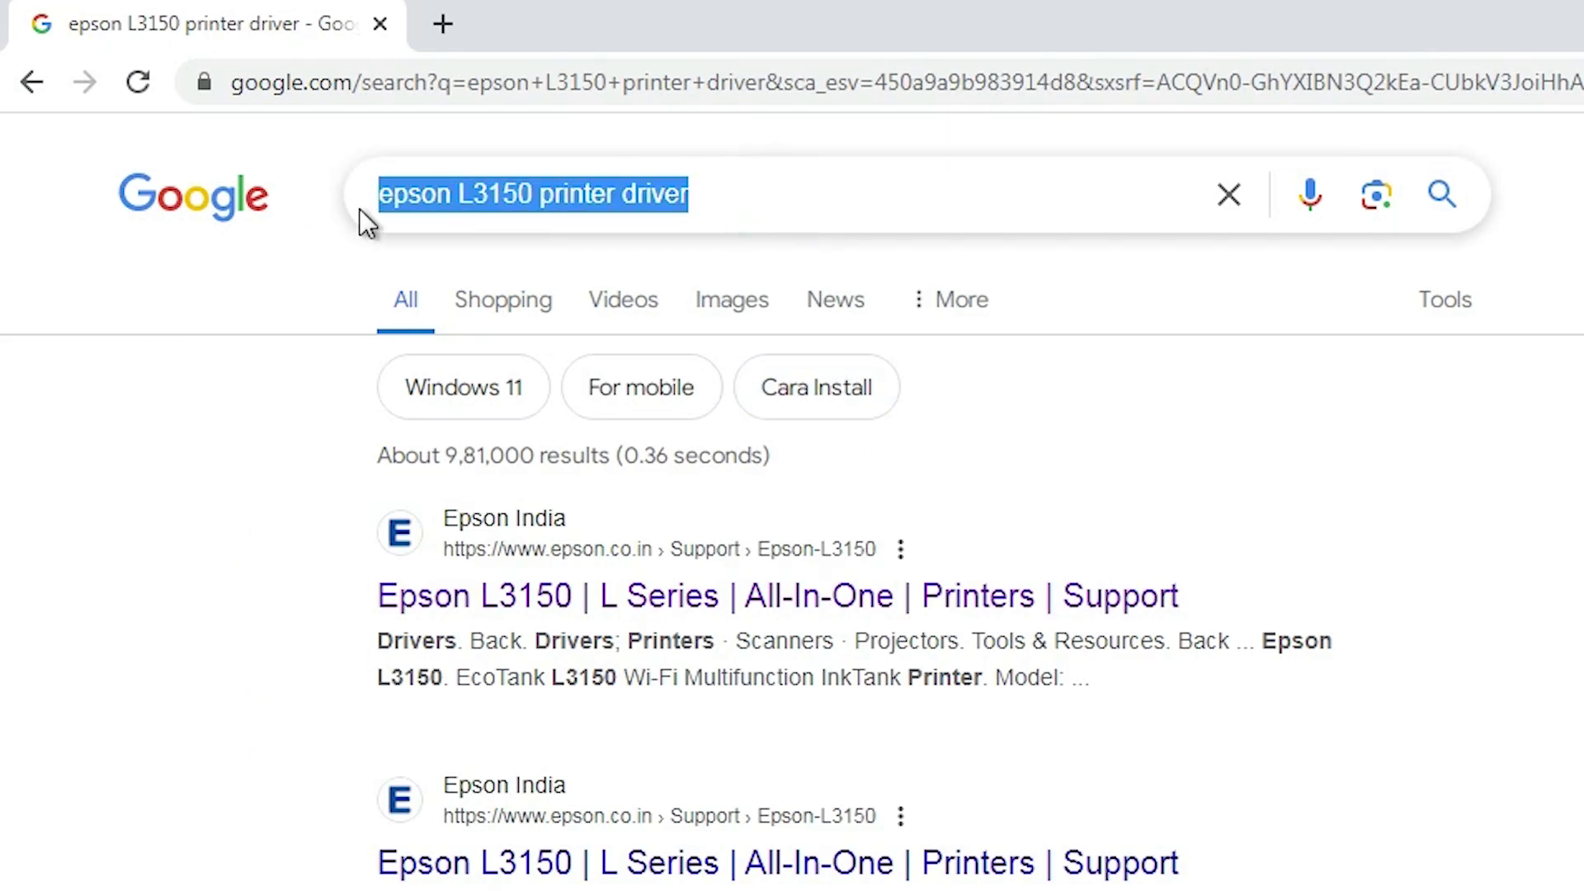
pyautogui.press('Return')
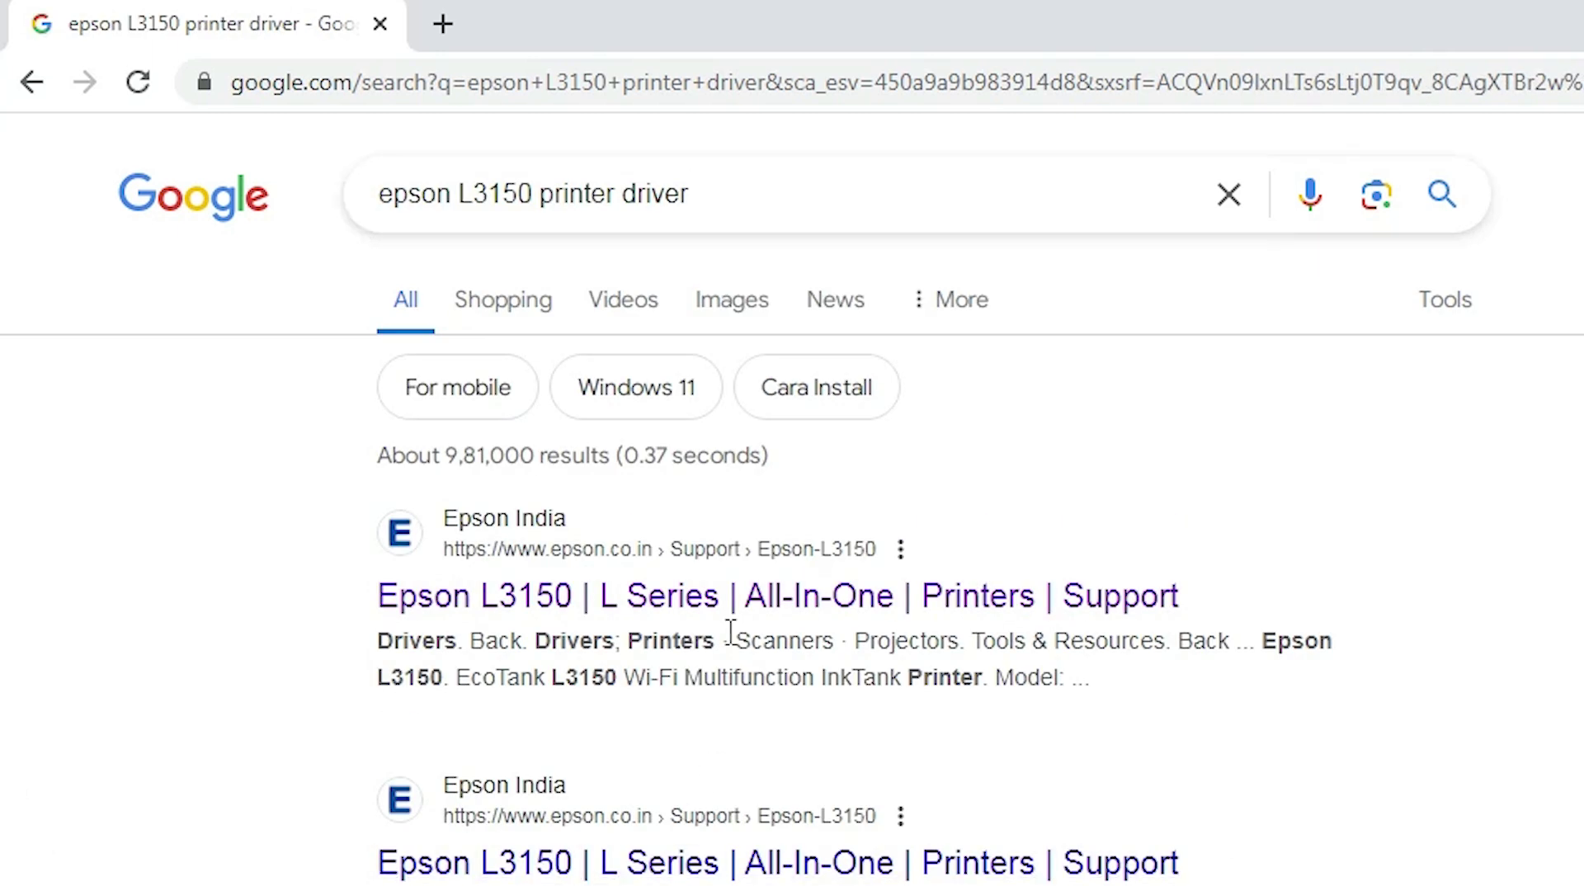
# Step: Open the first Epson L3150 support result in a new tab and switch to it
pyautogui.rightClick(520, 607)
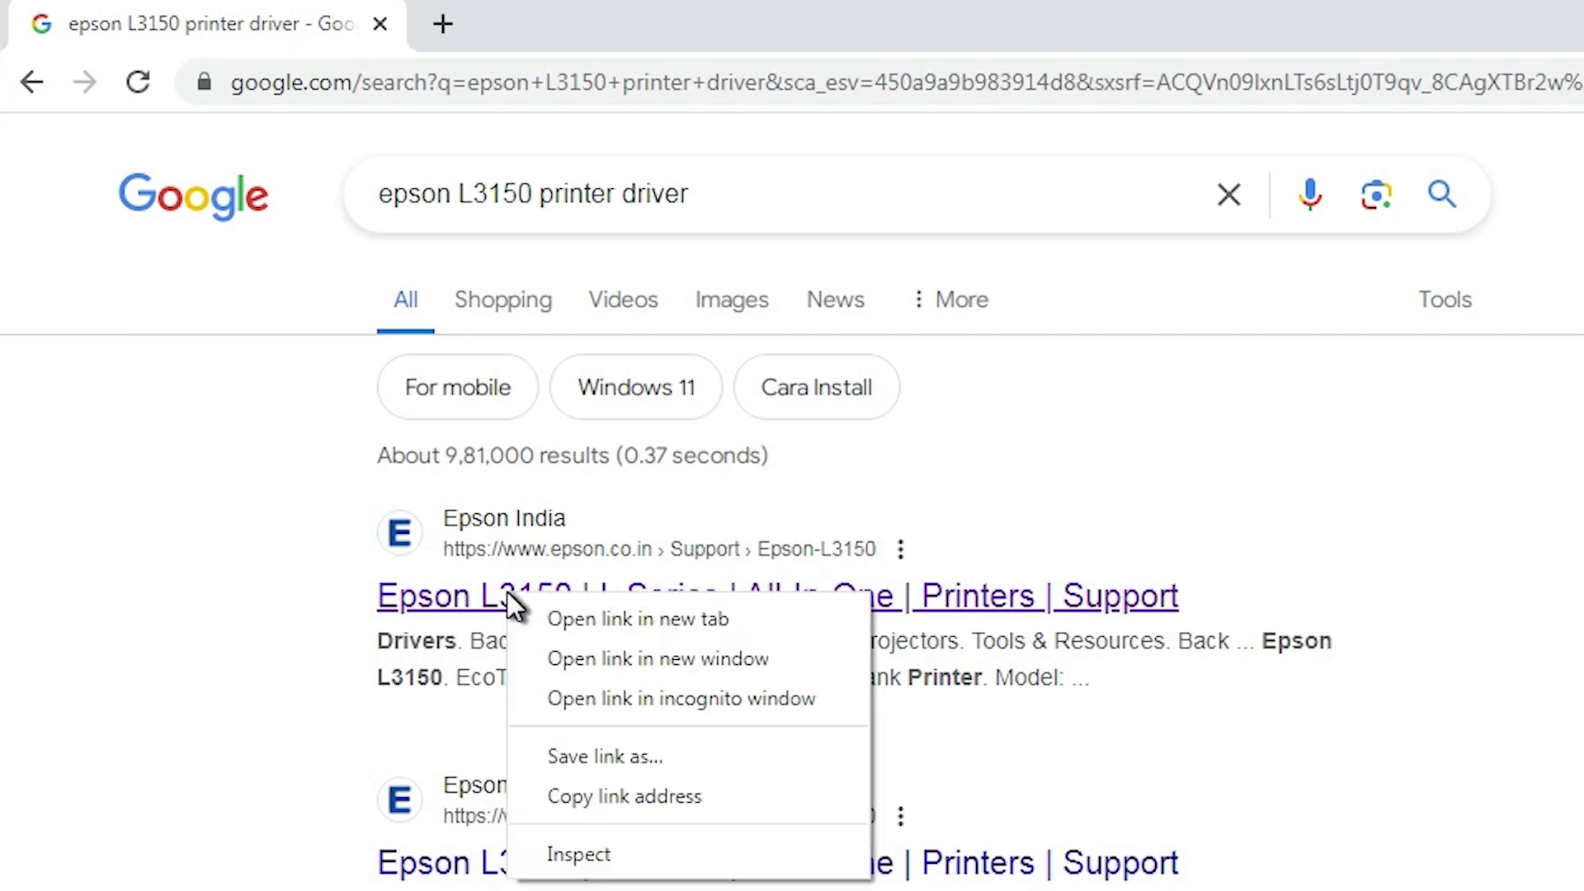
pyautogui.click(570, 614)
pyautogui.click(578, 20)
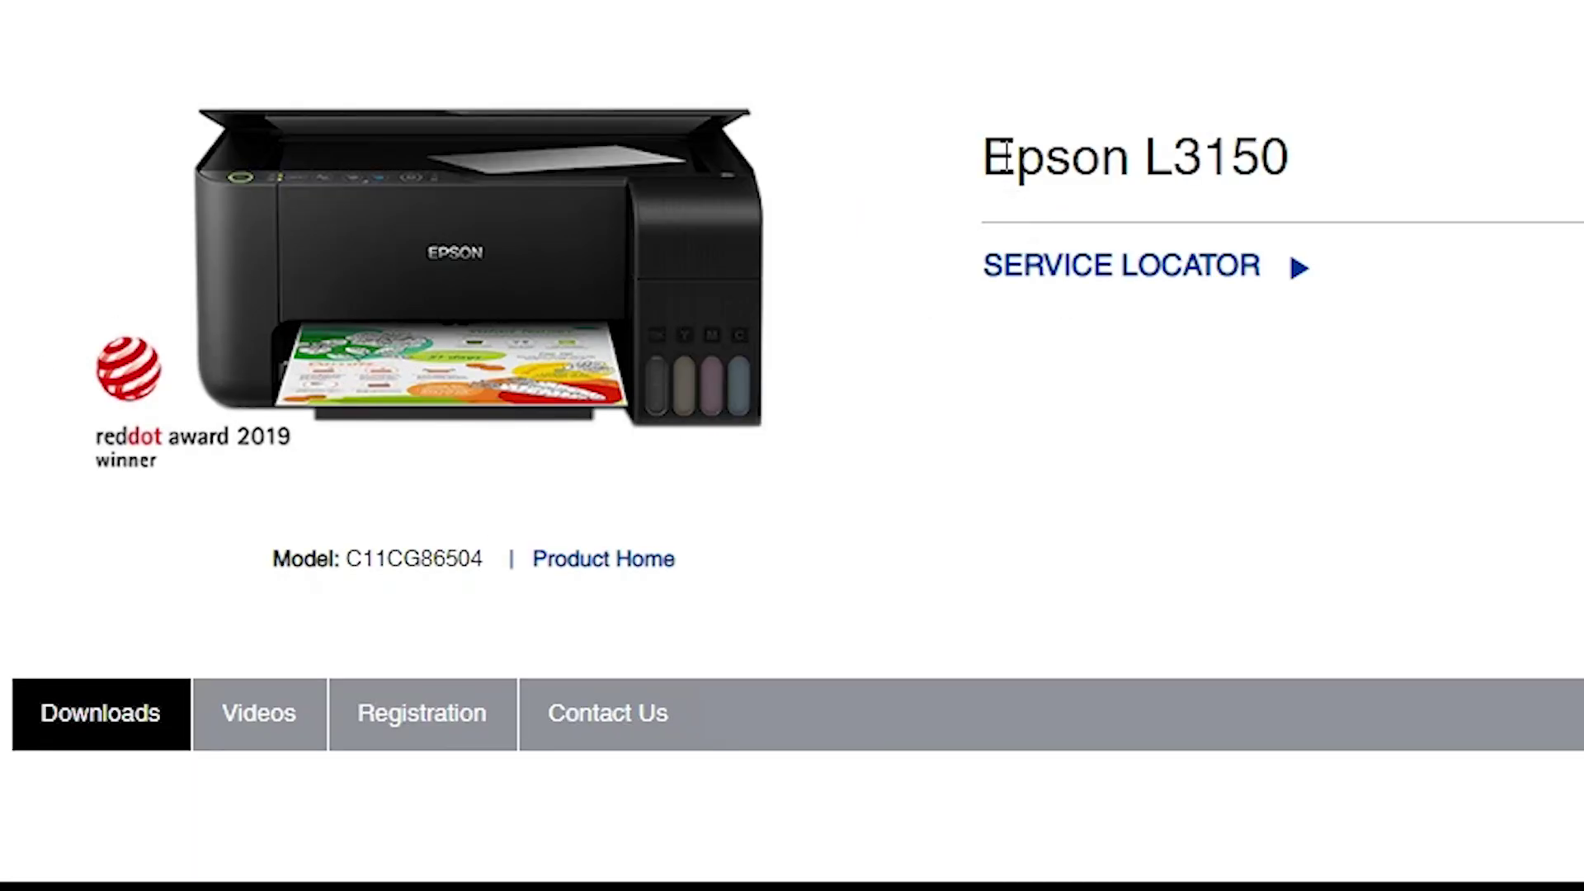
pyautogui.moveTo(610, 334); pyautogui.dragTo(781, 341)
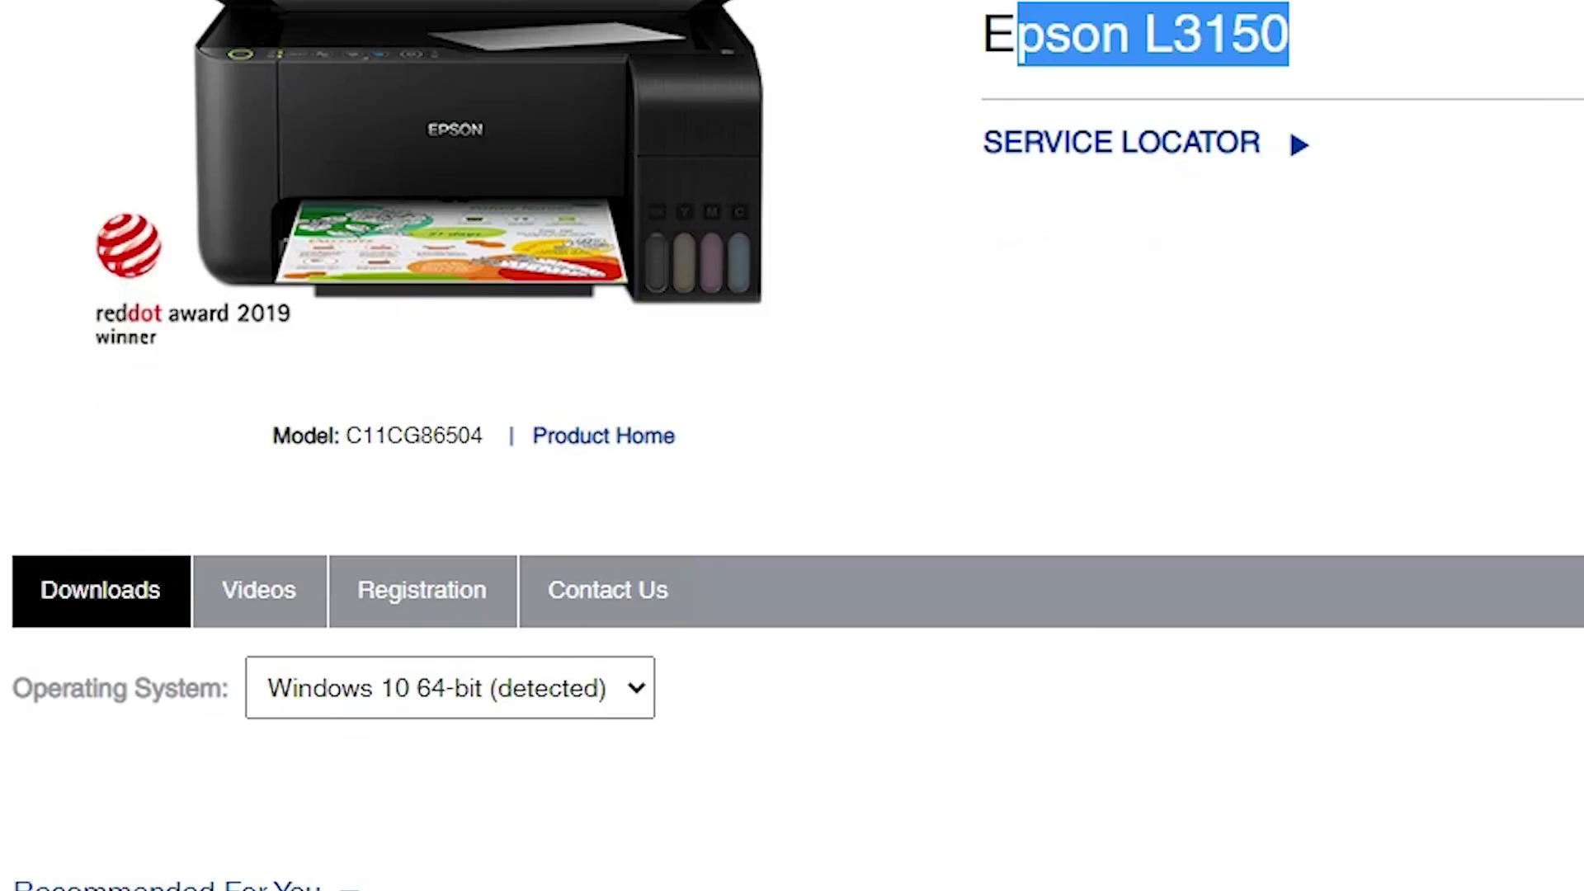
# Step: Filter the L3150 Downloads section to the Windows 7 32-bit operating system
pyautogui.scroll(-10, 792, 446)
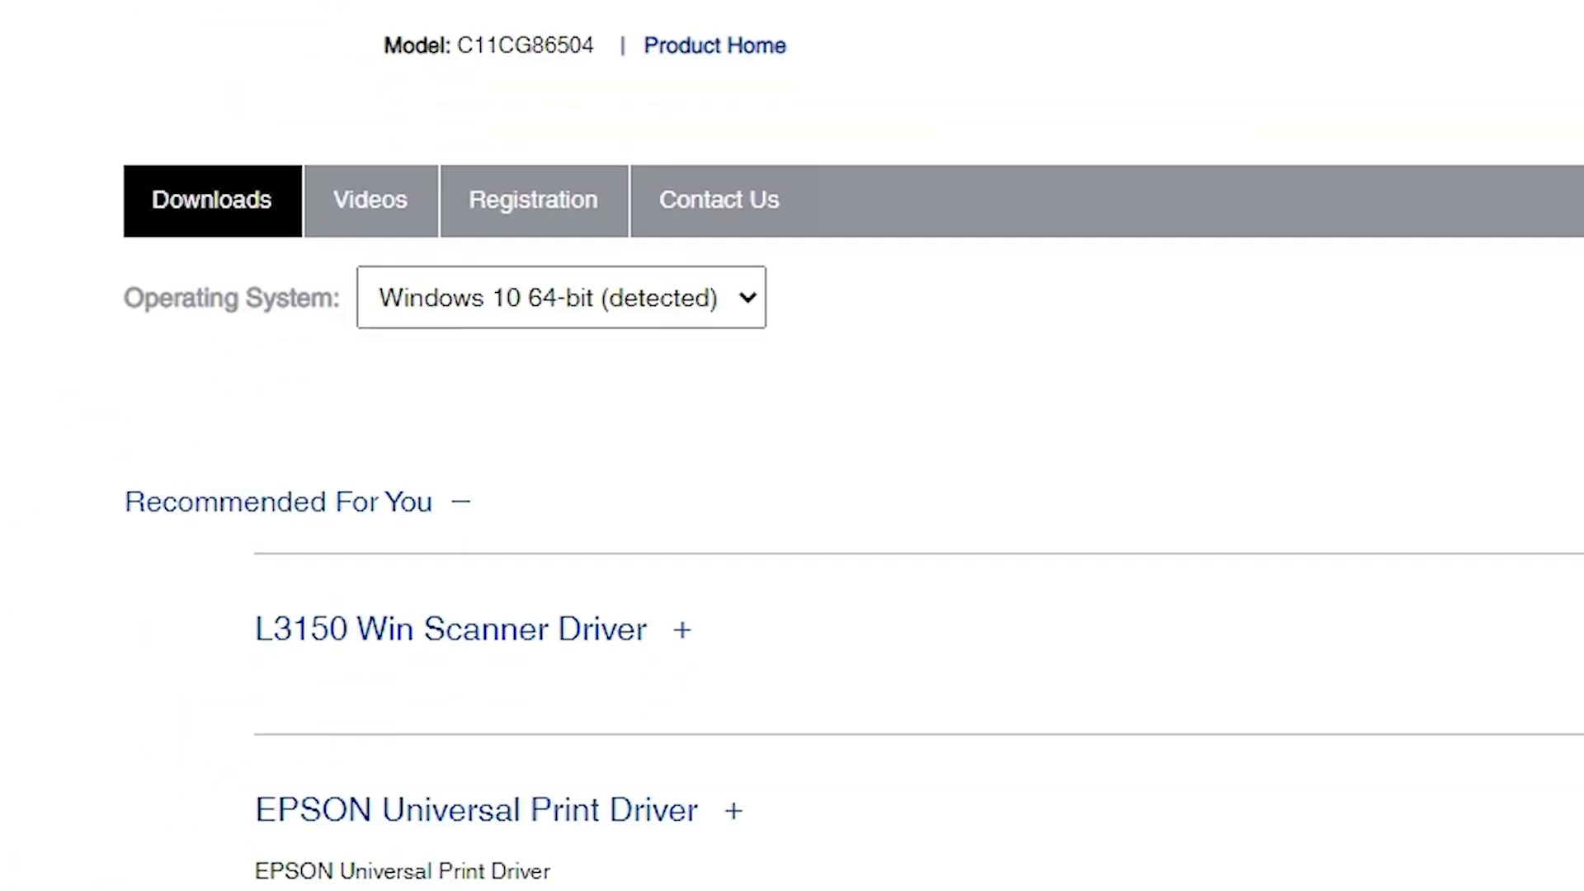
pyautogui.scroll(10, 316, 251)
pyautogui.scroll(-5, 315, 251)
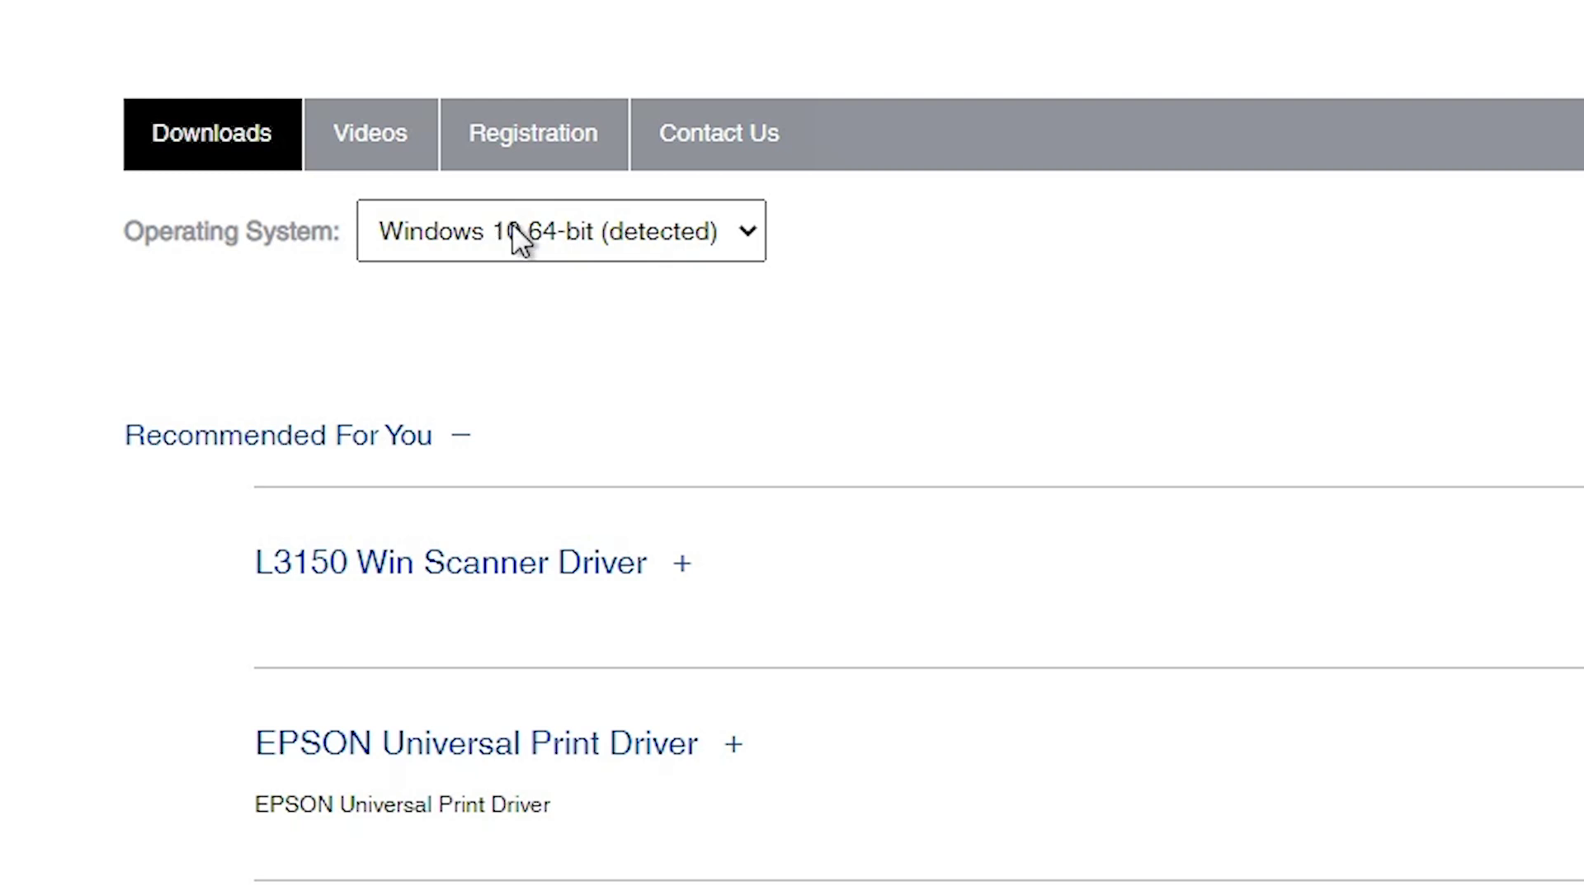
pyautogui.click(617, 221)
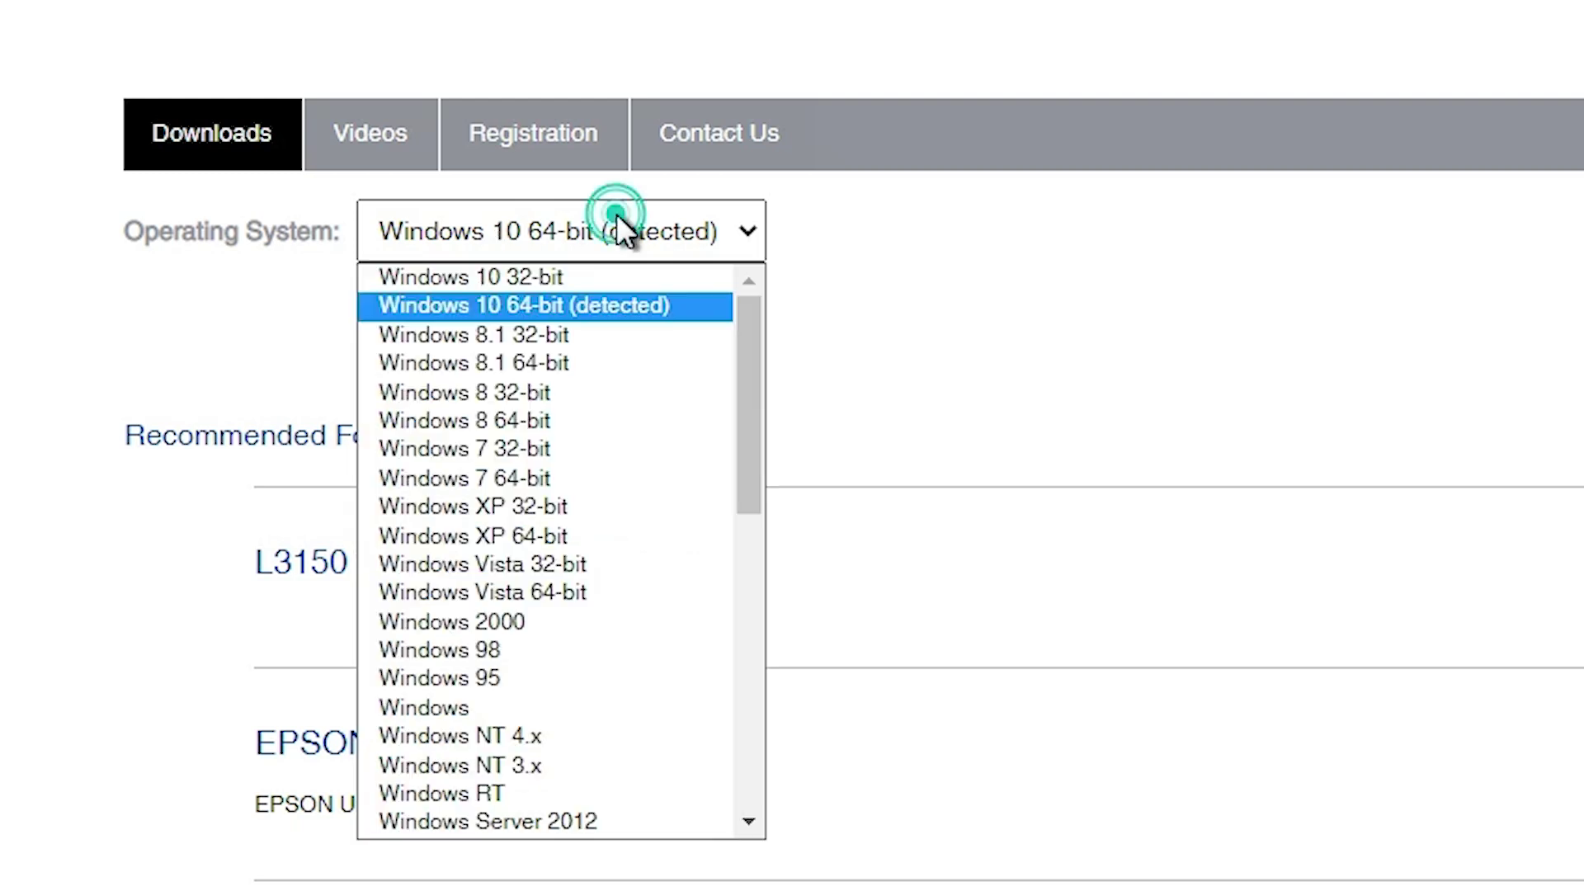
pyautogui.click(589, 450)
pyautogui.click(817, 233)
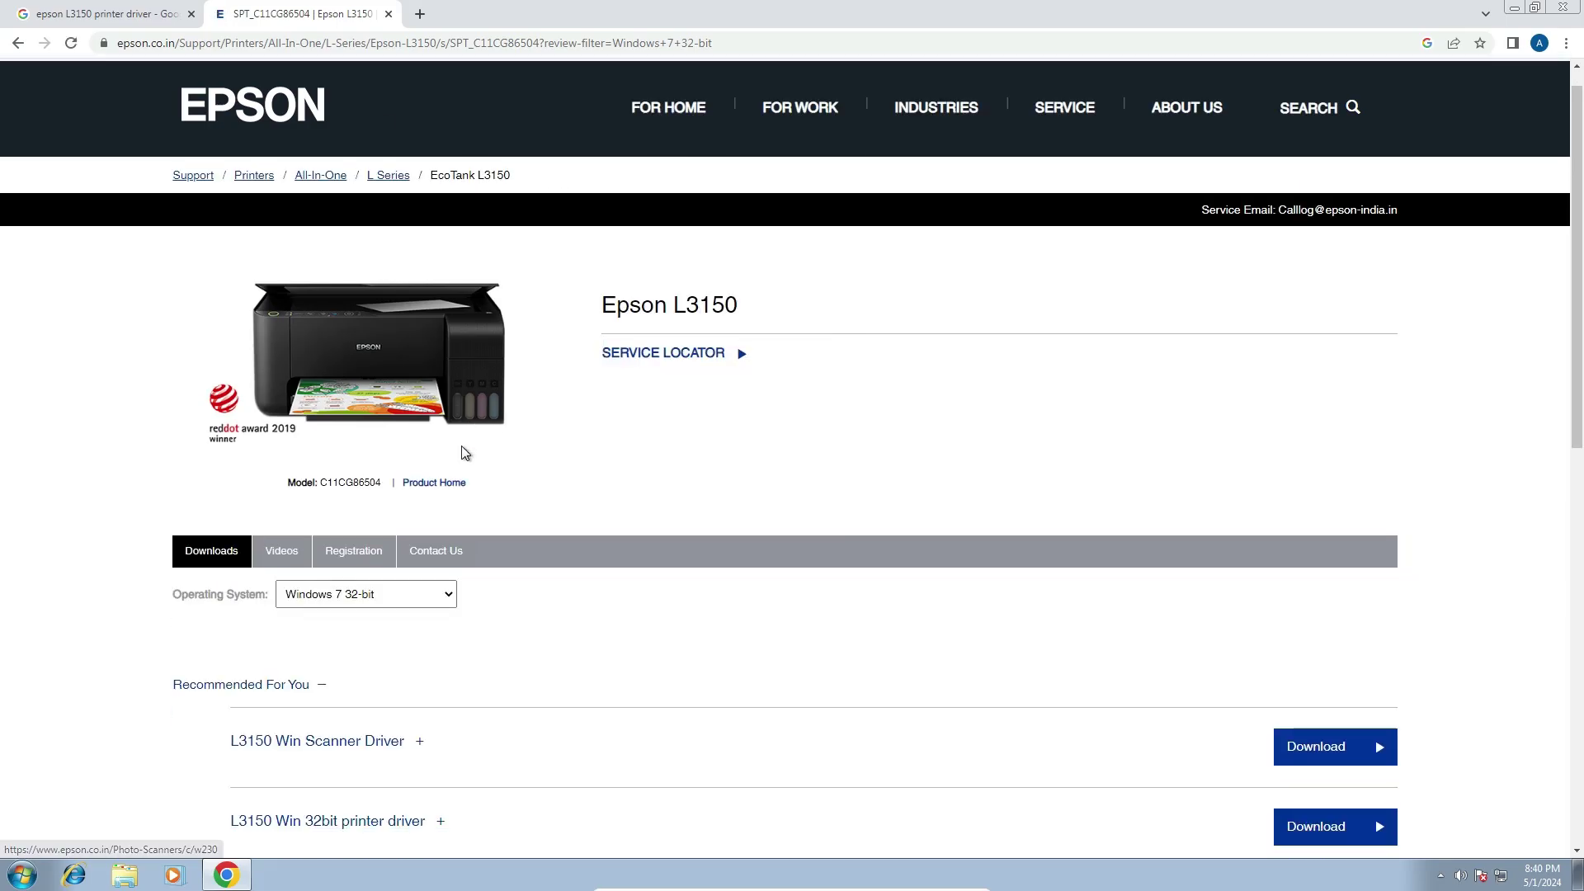
# Step: Download the L3150 Win Scanner Driver from the Drivers section, accepting Epson's licence agreement
pyautogui.scroll(-2, 601, 417)
pyautogui.scroll(-7, 519, 392)
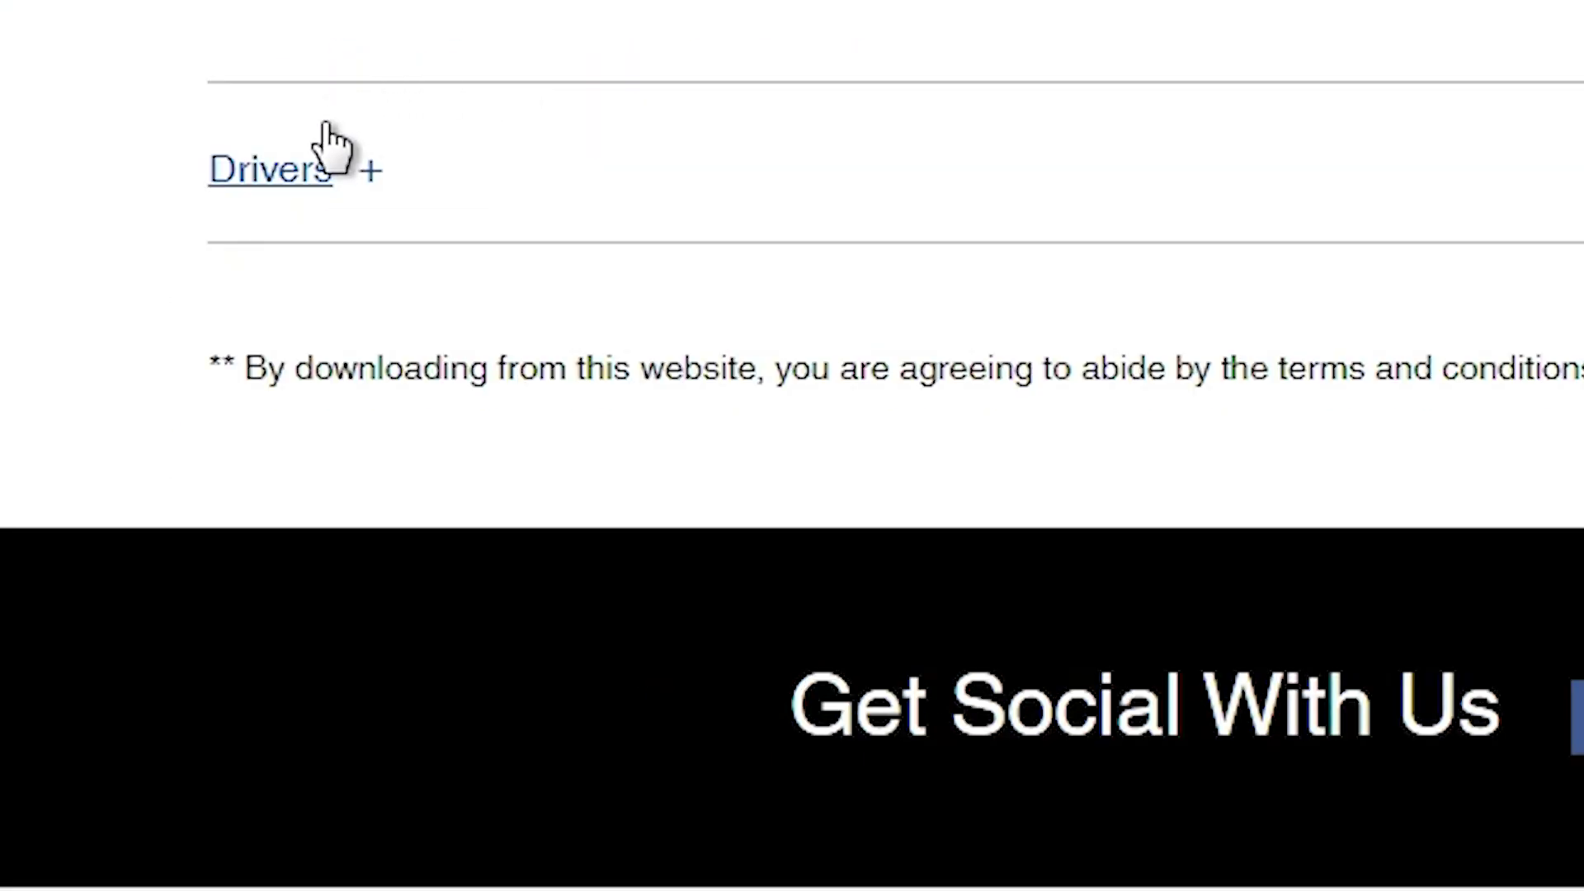
pyautogui.click(367, 176)
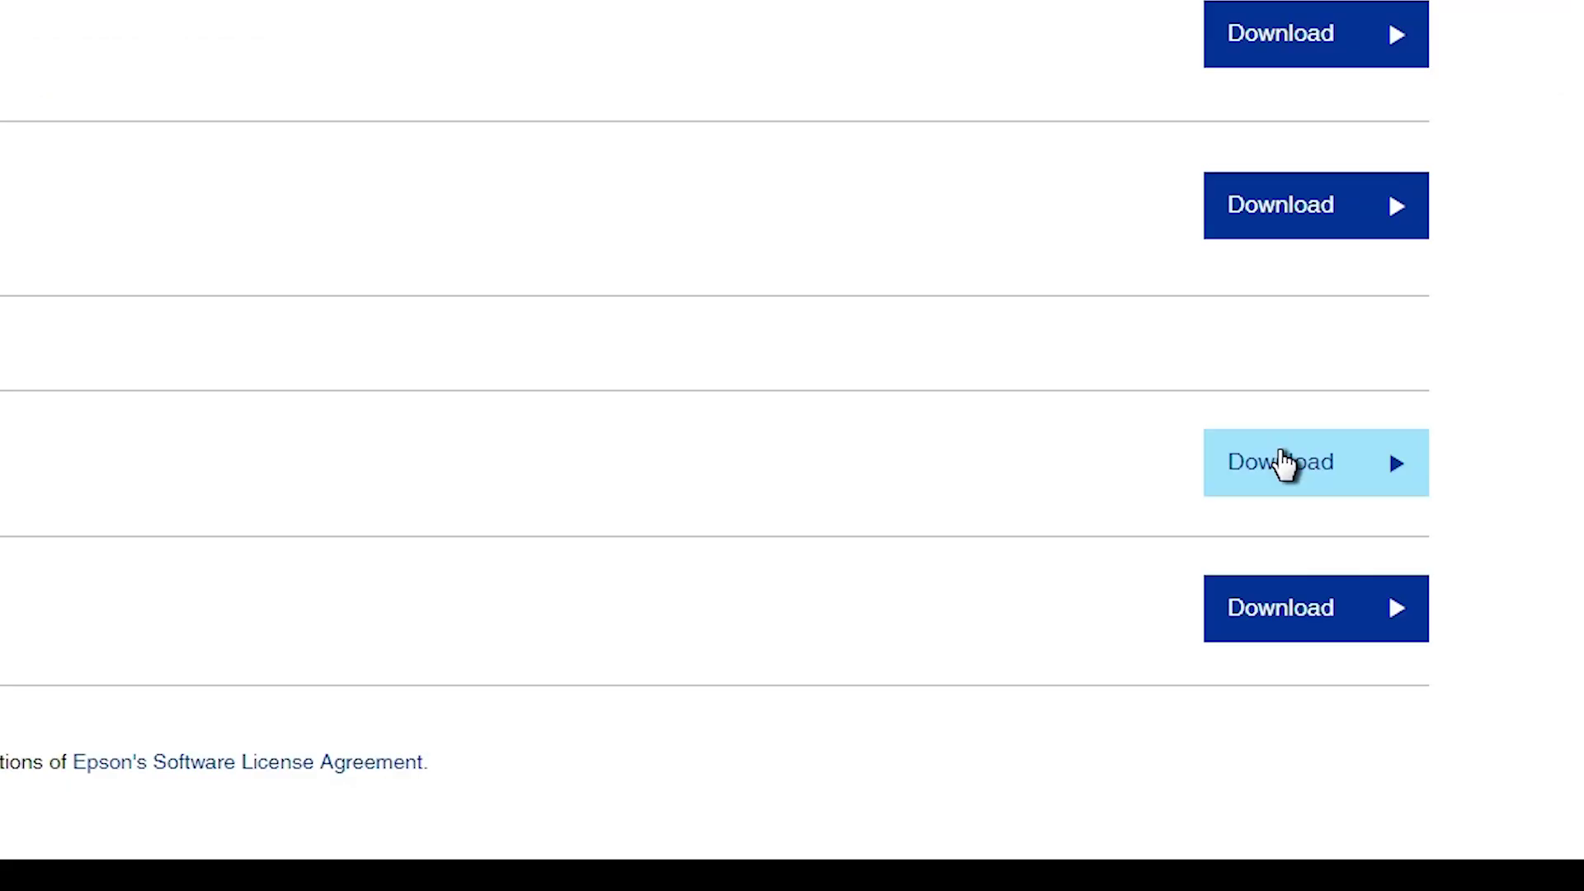
pyautogui.rightClick(1282, 461)
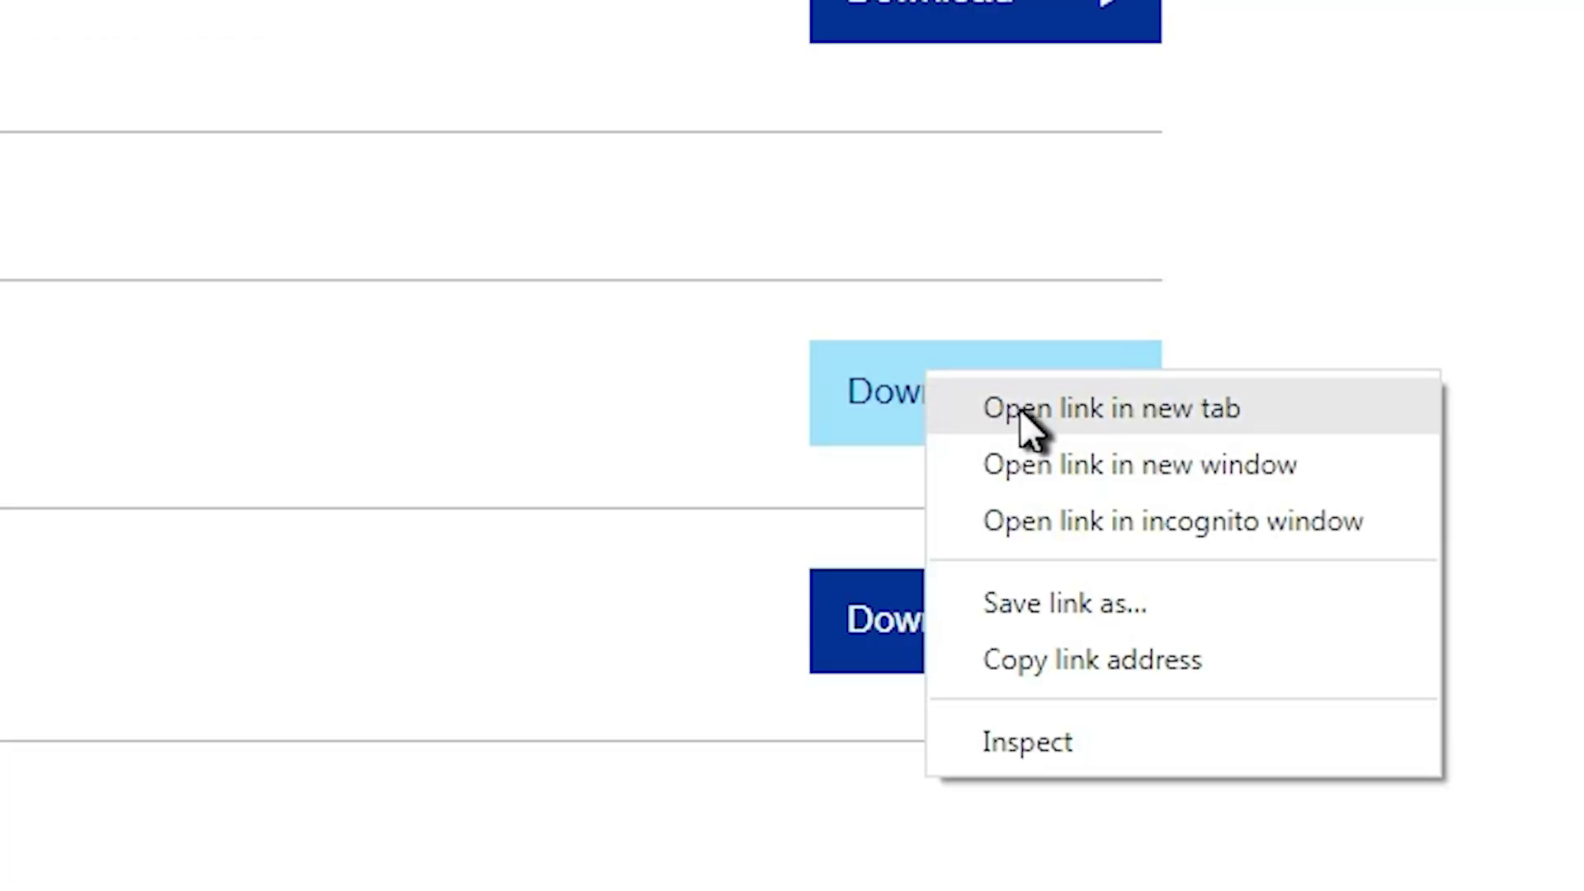
pyautogui.click(1065, 417)
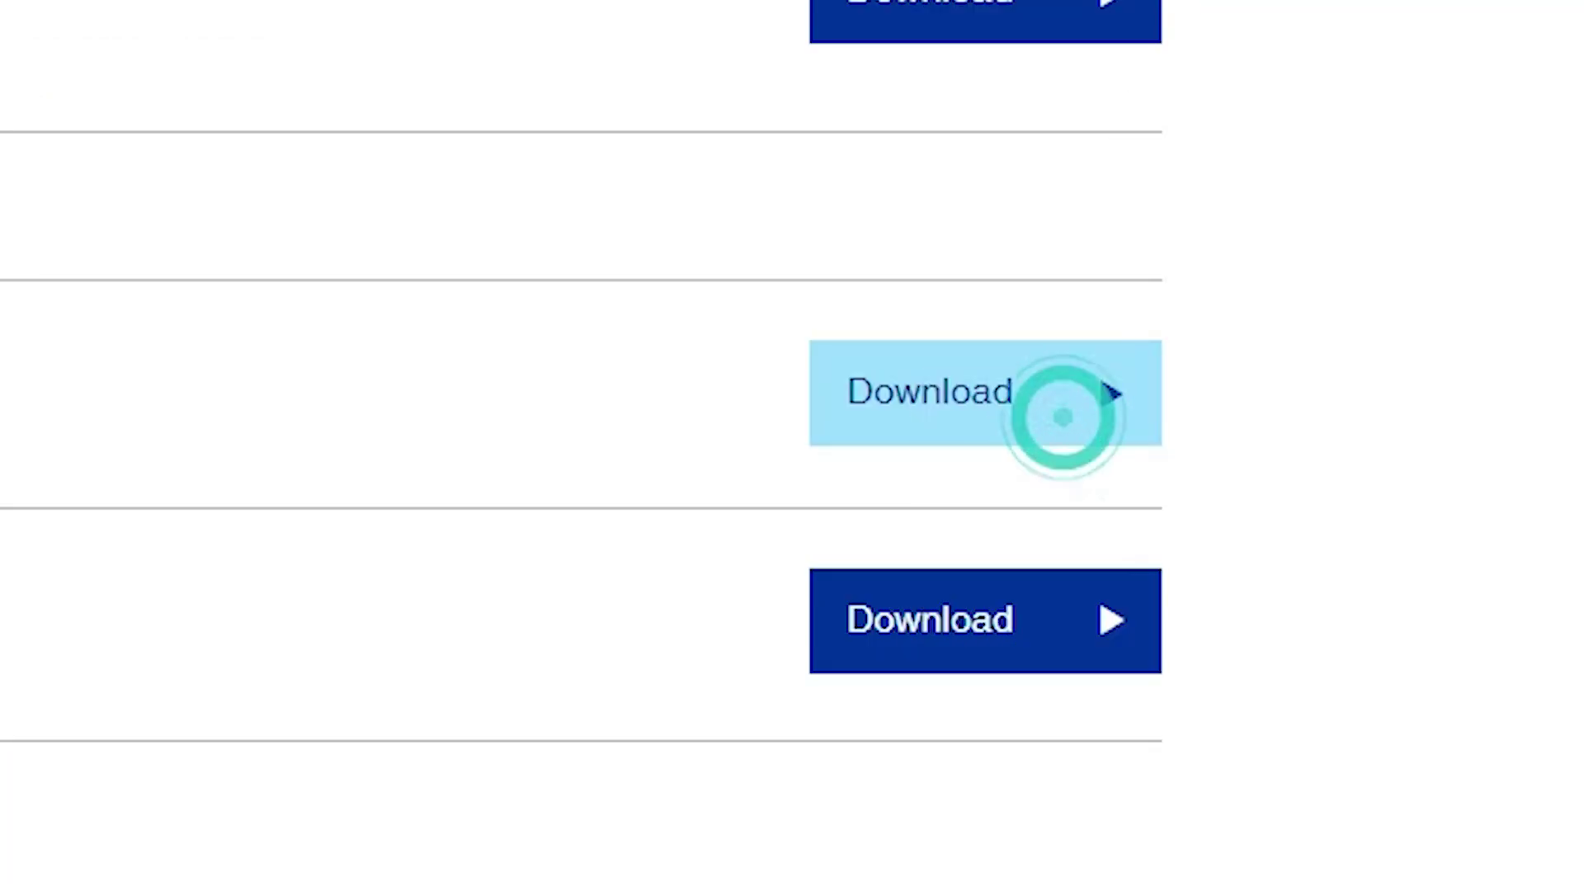
pyautogui.click(476, 15)
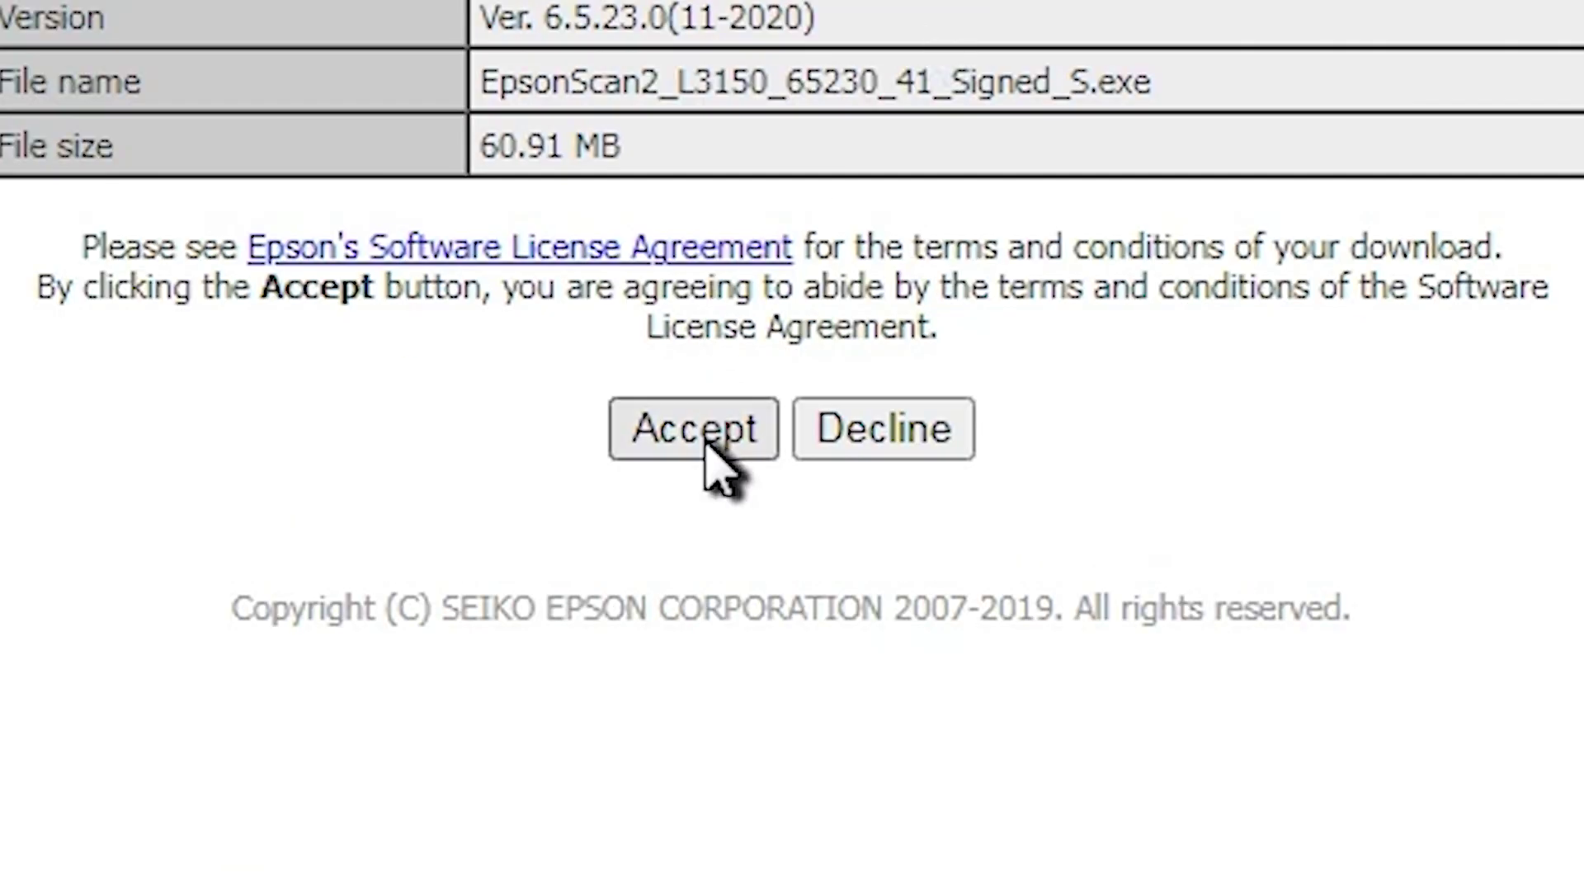
pyautogui.click(771, 446)
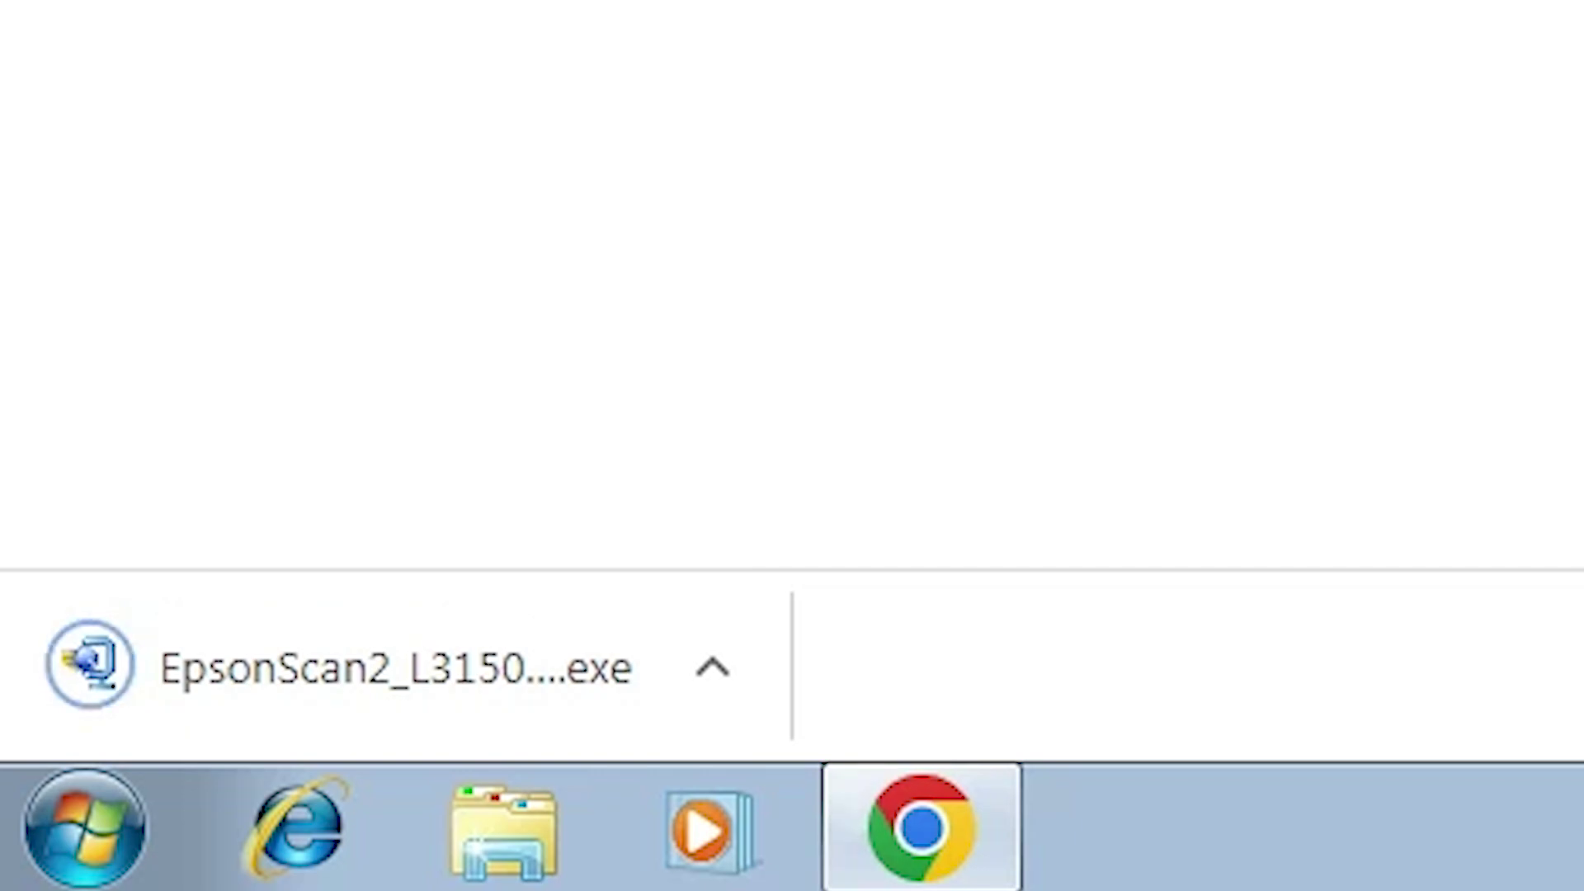
# Step: Move the downloaded EpsonScan2 installer from the Downloads folder onto the desktop
pyautogui.click(1319, 668)
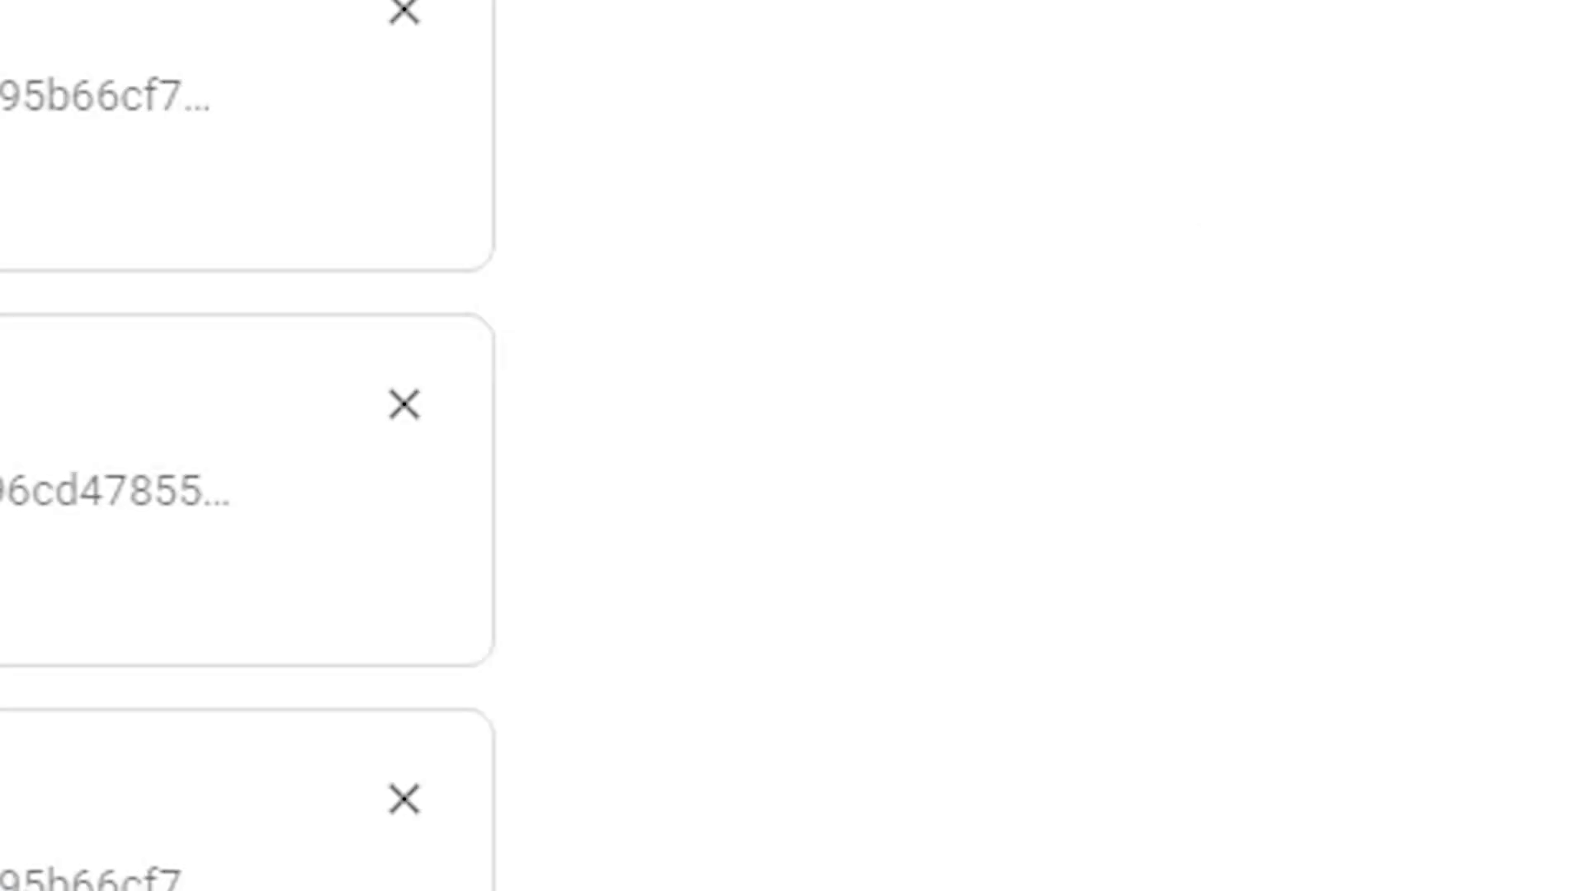
pyautogui.click(632, 237)
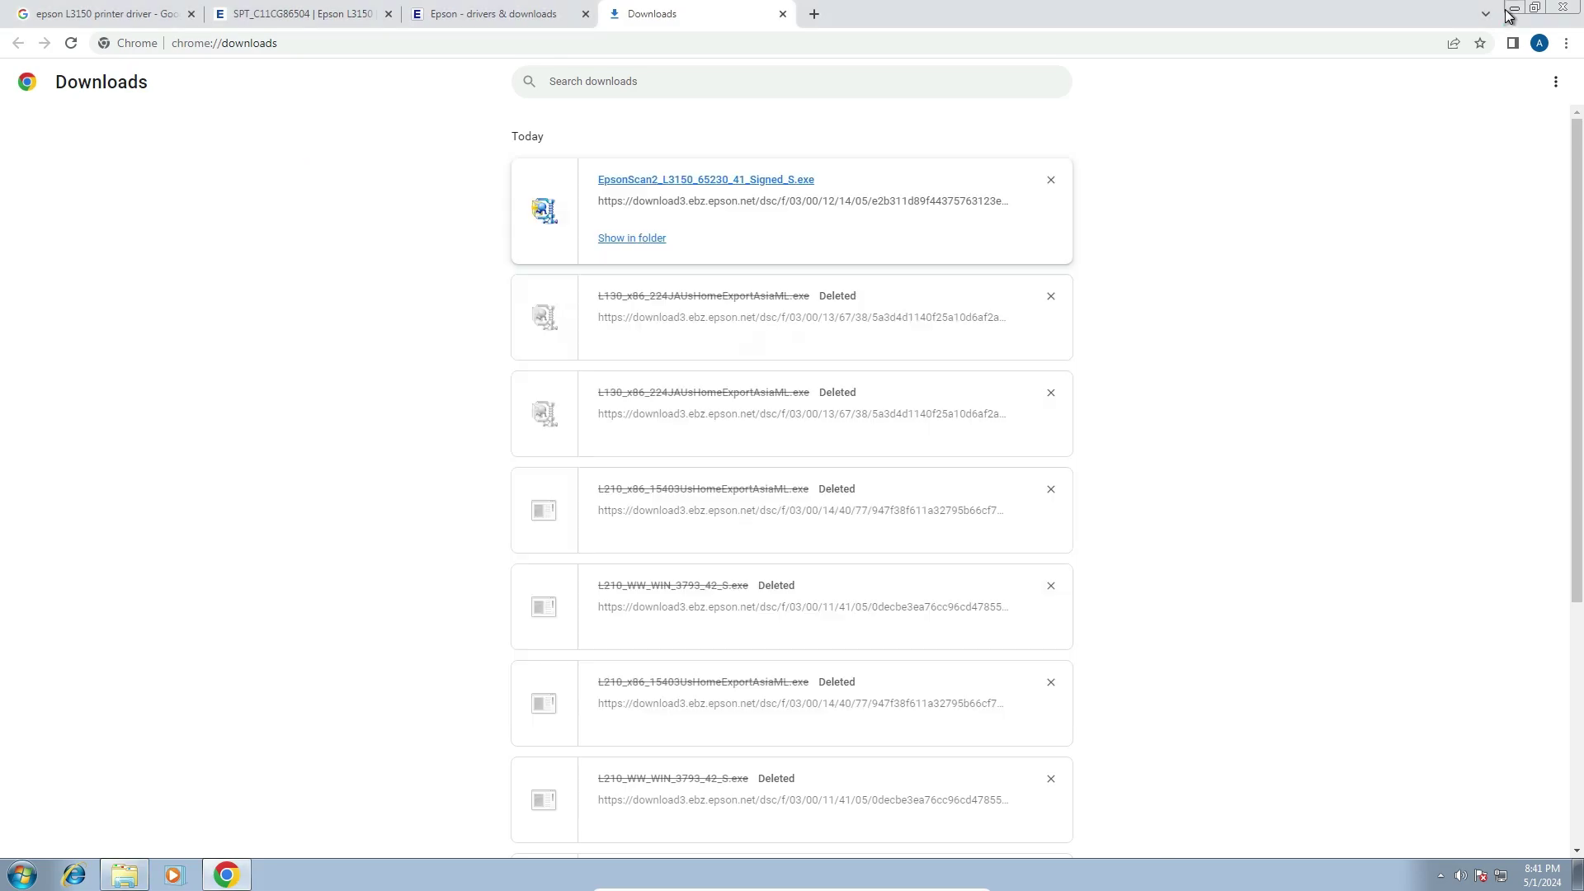
pyautogui.click(1512, 10)
pyautogui.moveTo(646, 265); pyautogui.dragTo(78, 494)
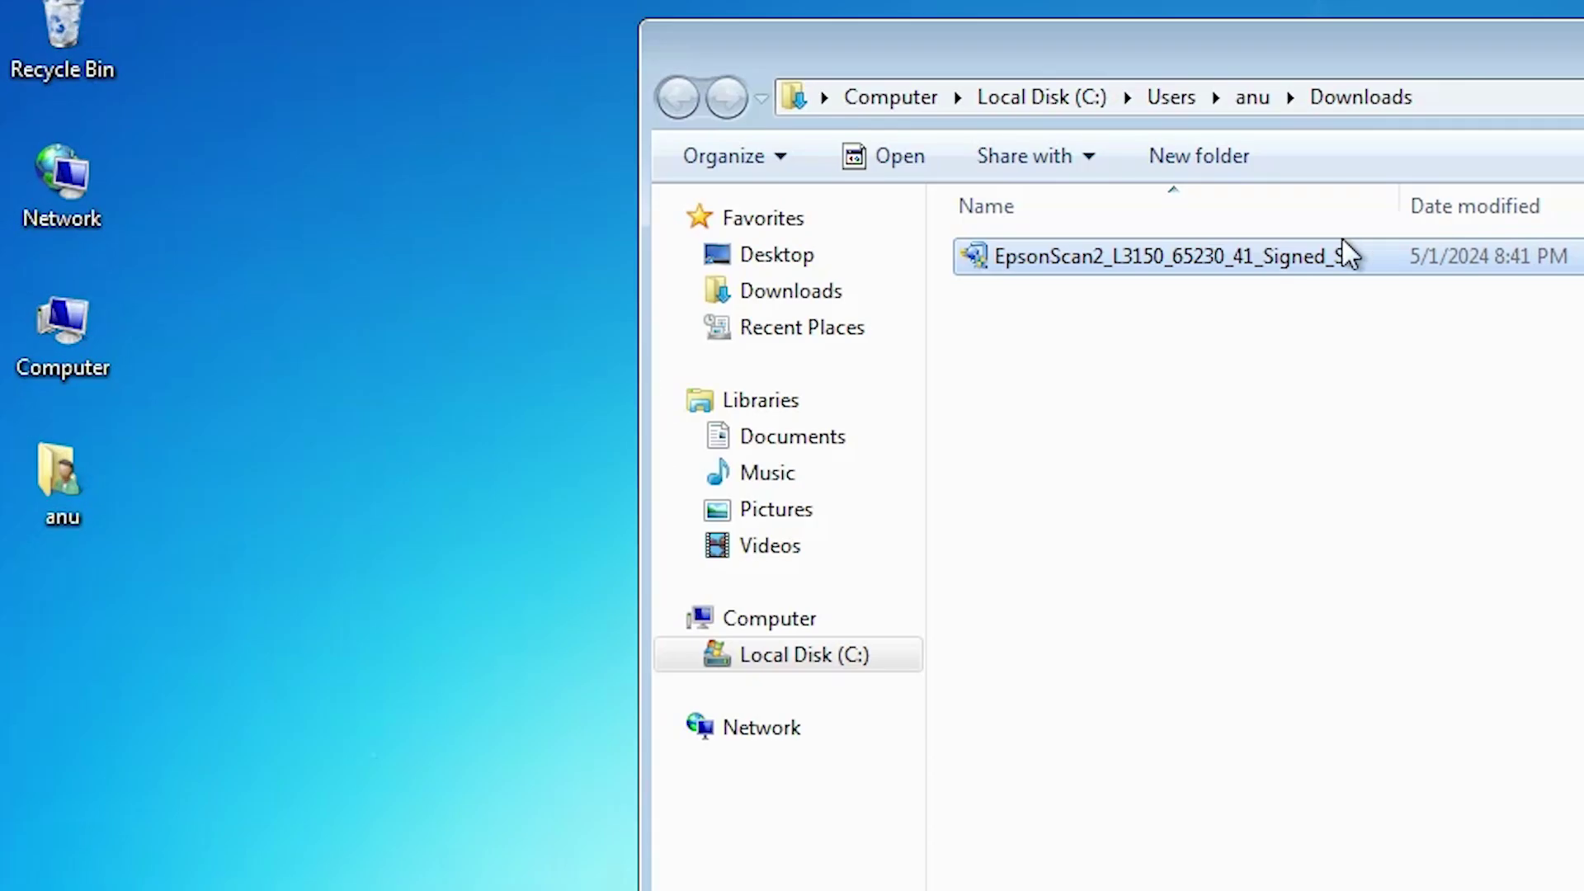
pyautogui.moveTo(154, 716); pyautogui.dragTo(113, 732)
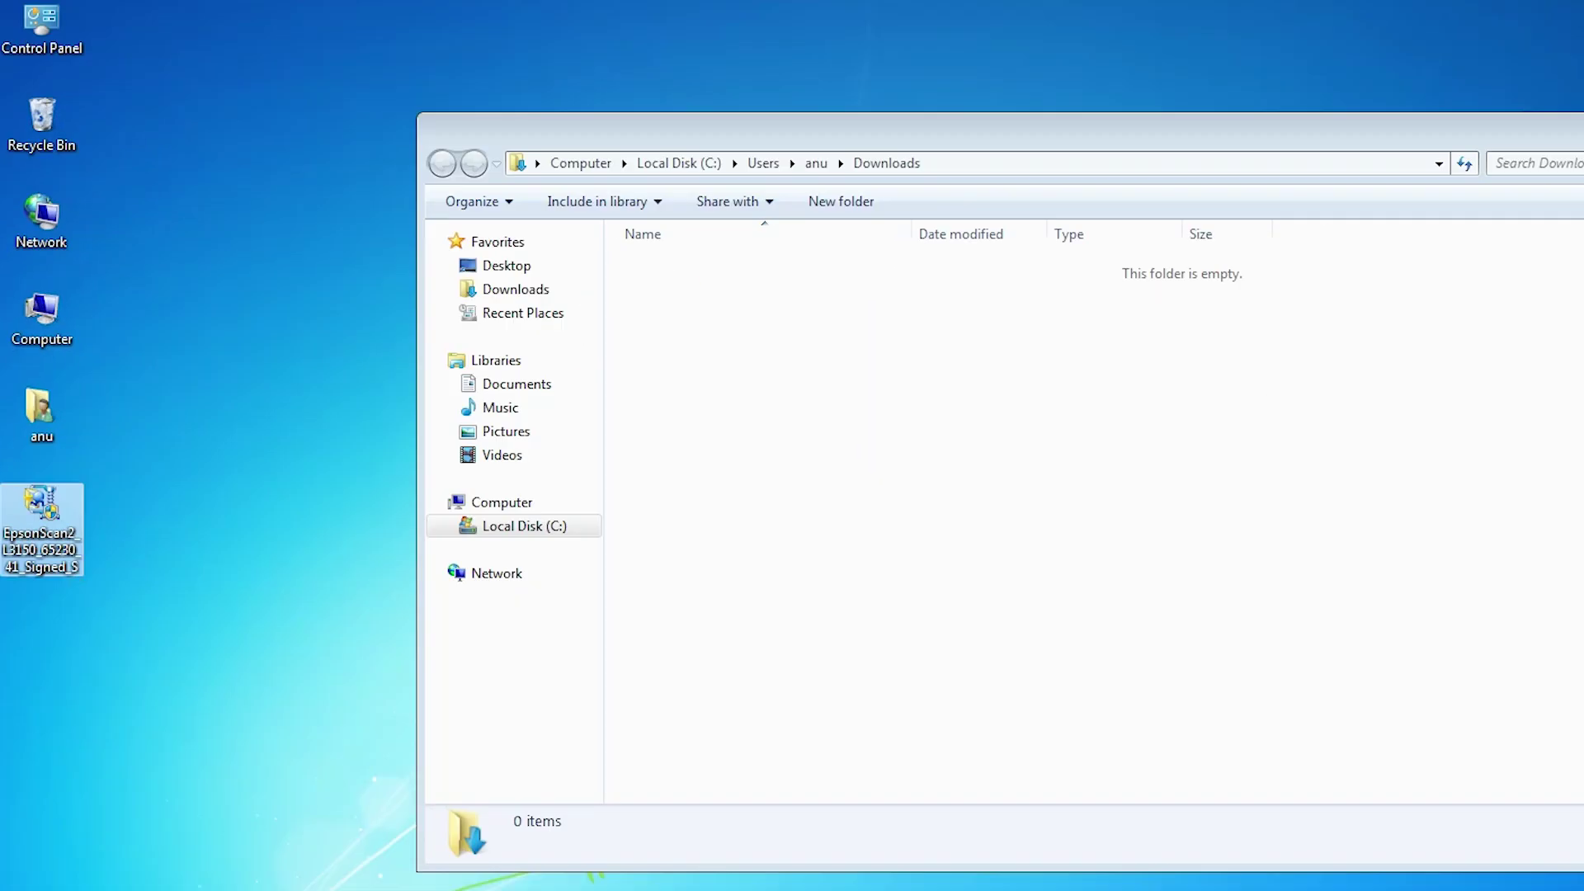
pyautogui.click(1275, 177)
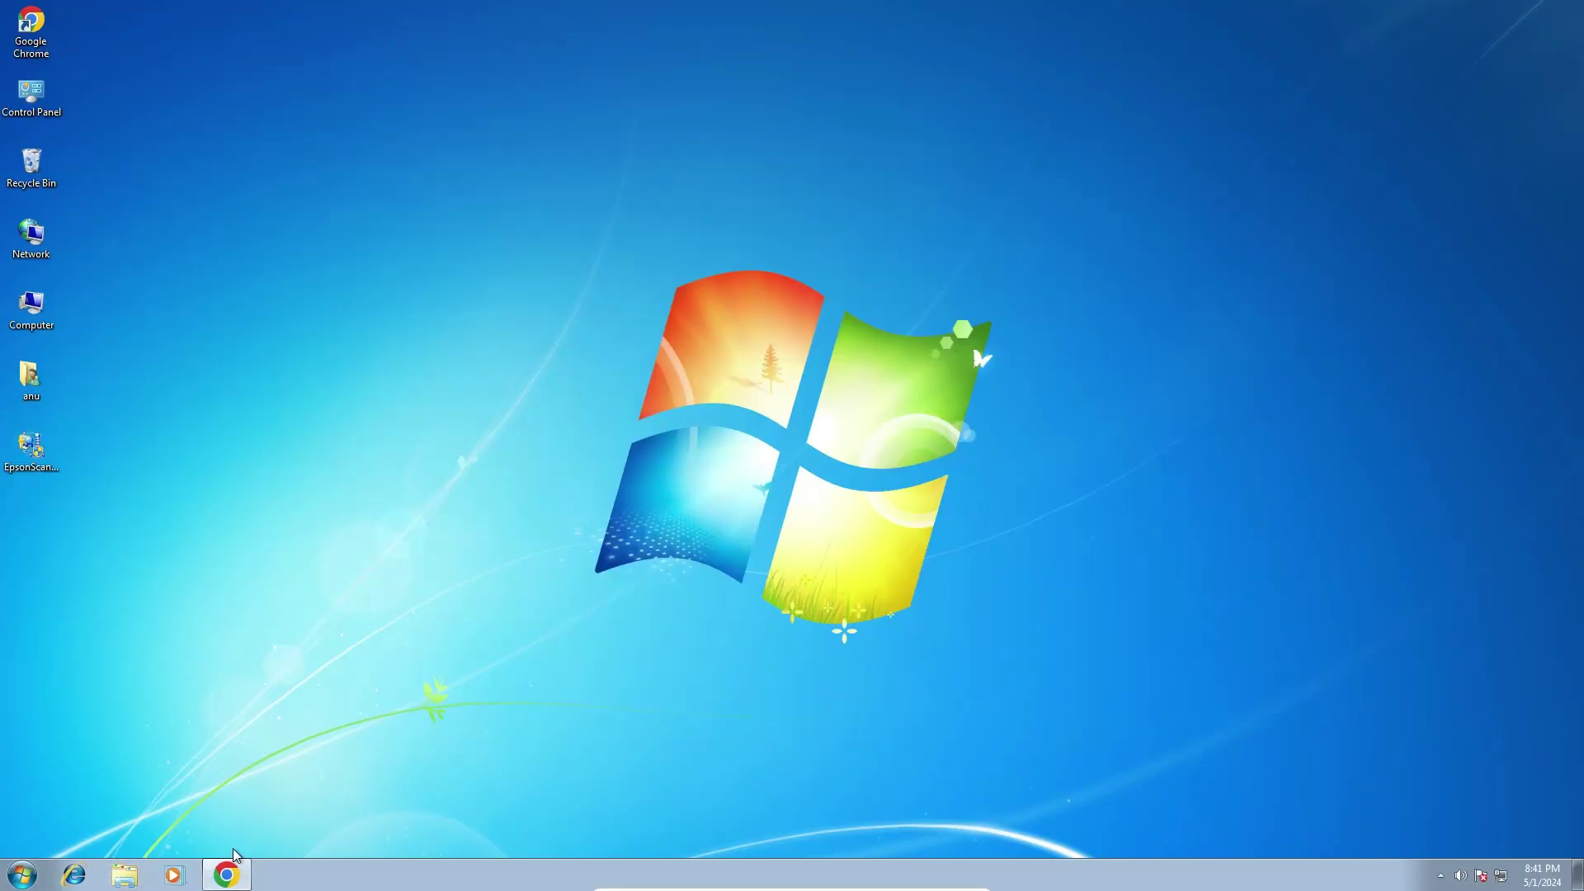
# Step: Close Chrome's Downloads and Epson drivers & downloads tabs, back to the L3150 driver list
pyautogui.moveTo(237, 883)
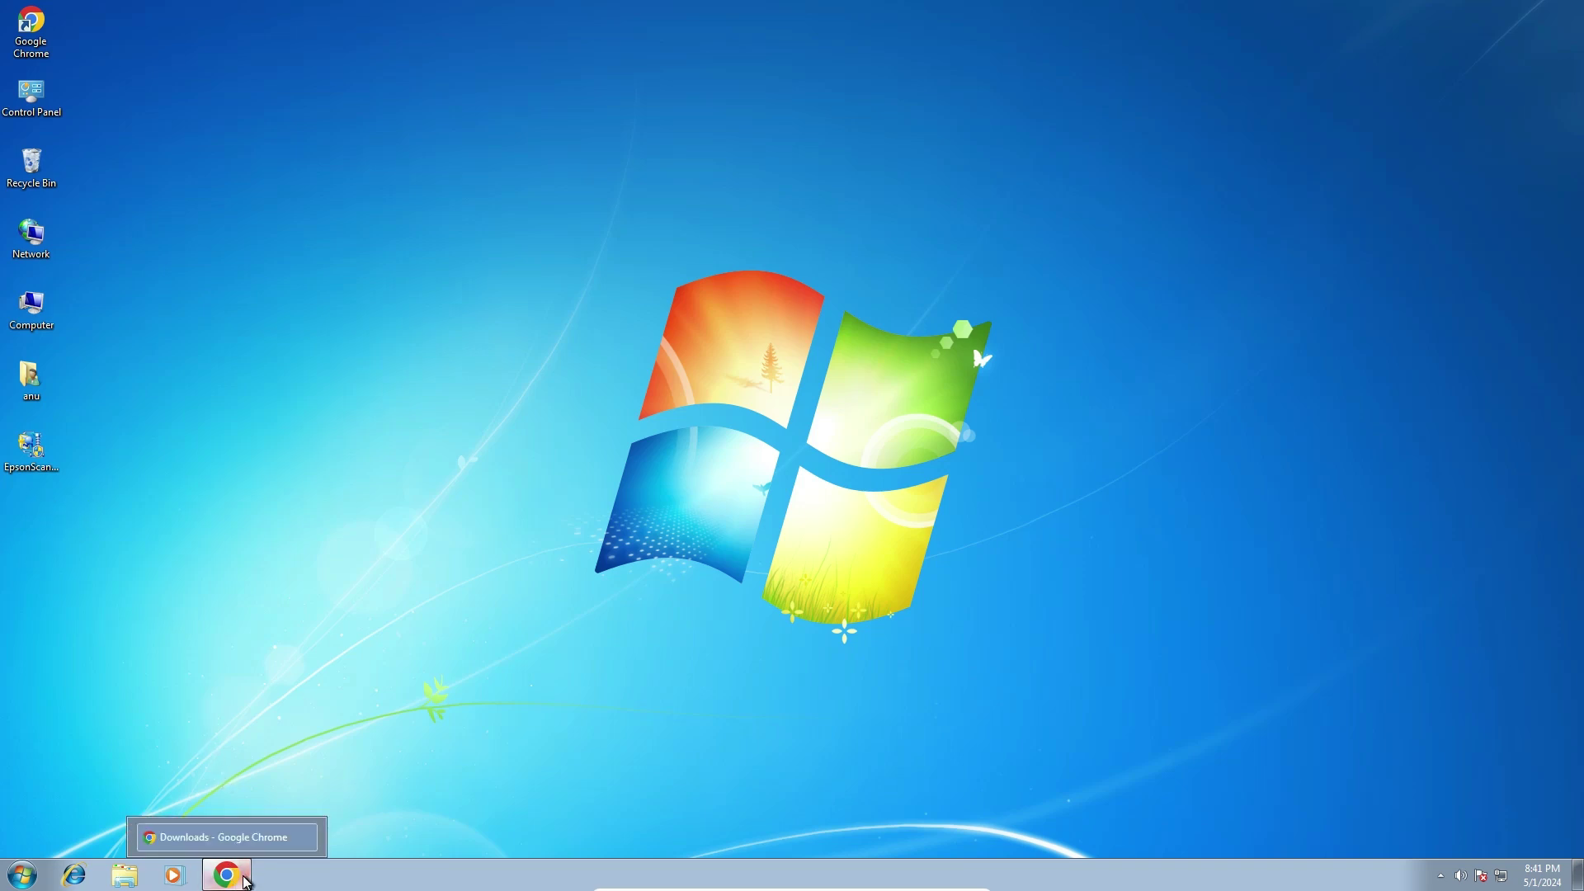
pyautogui.click(247, 881)
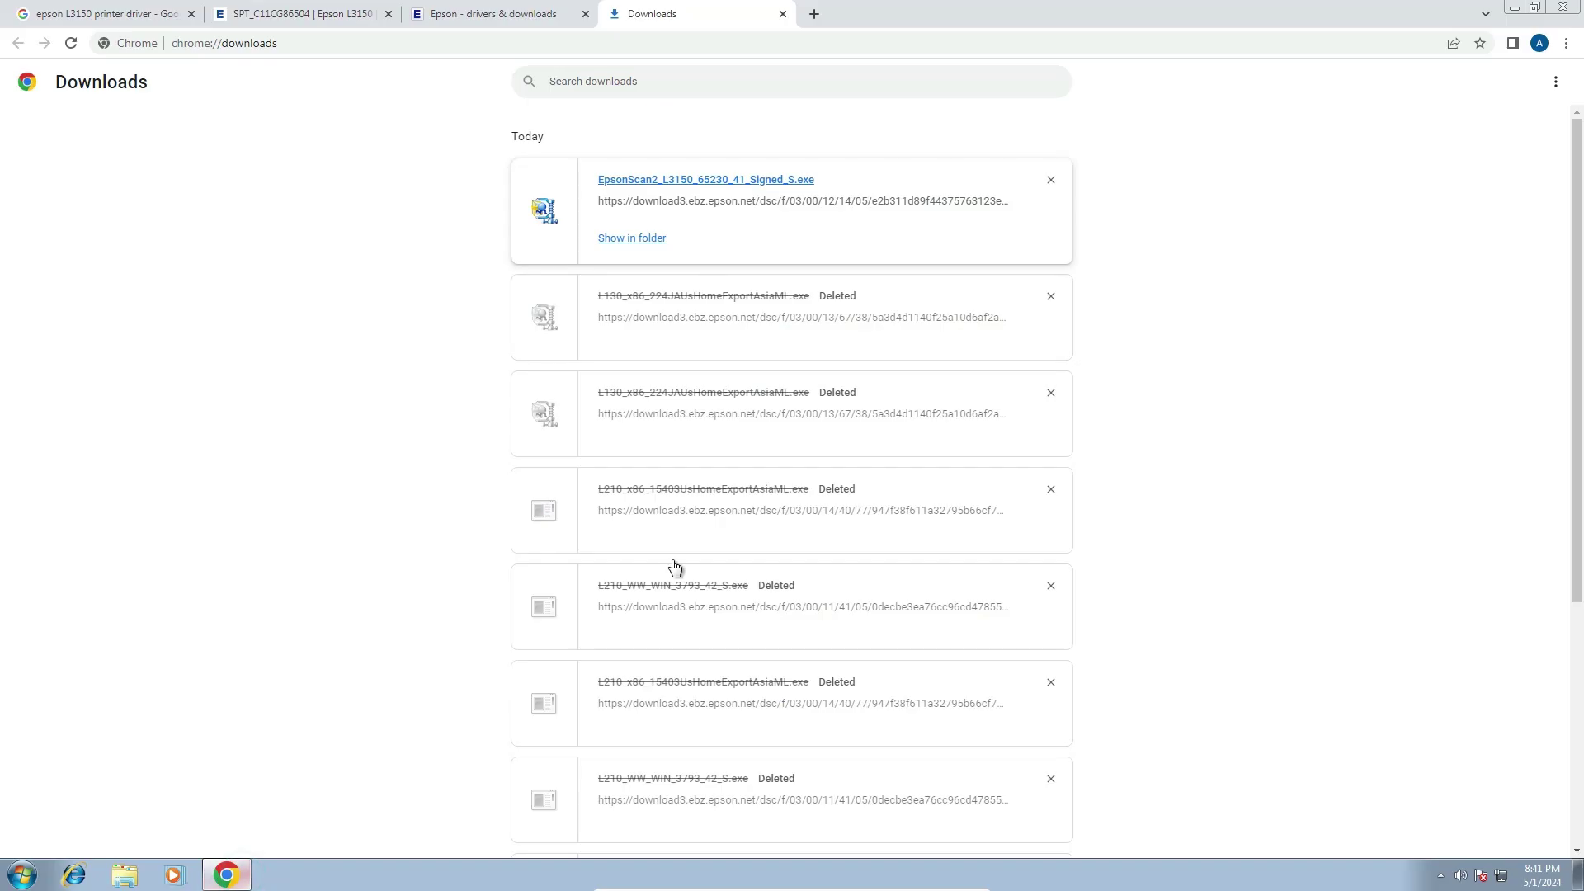
pyautogui.click(782, 14)
pyautogui.click(586, 14)
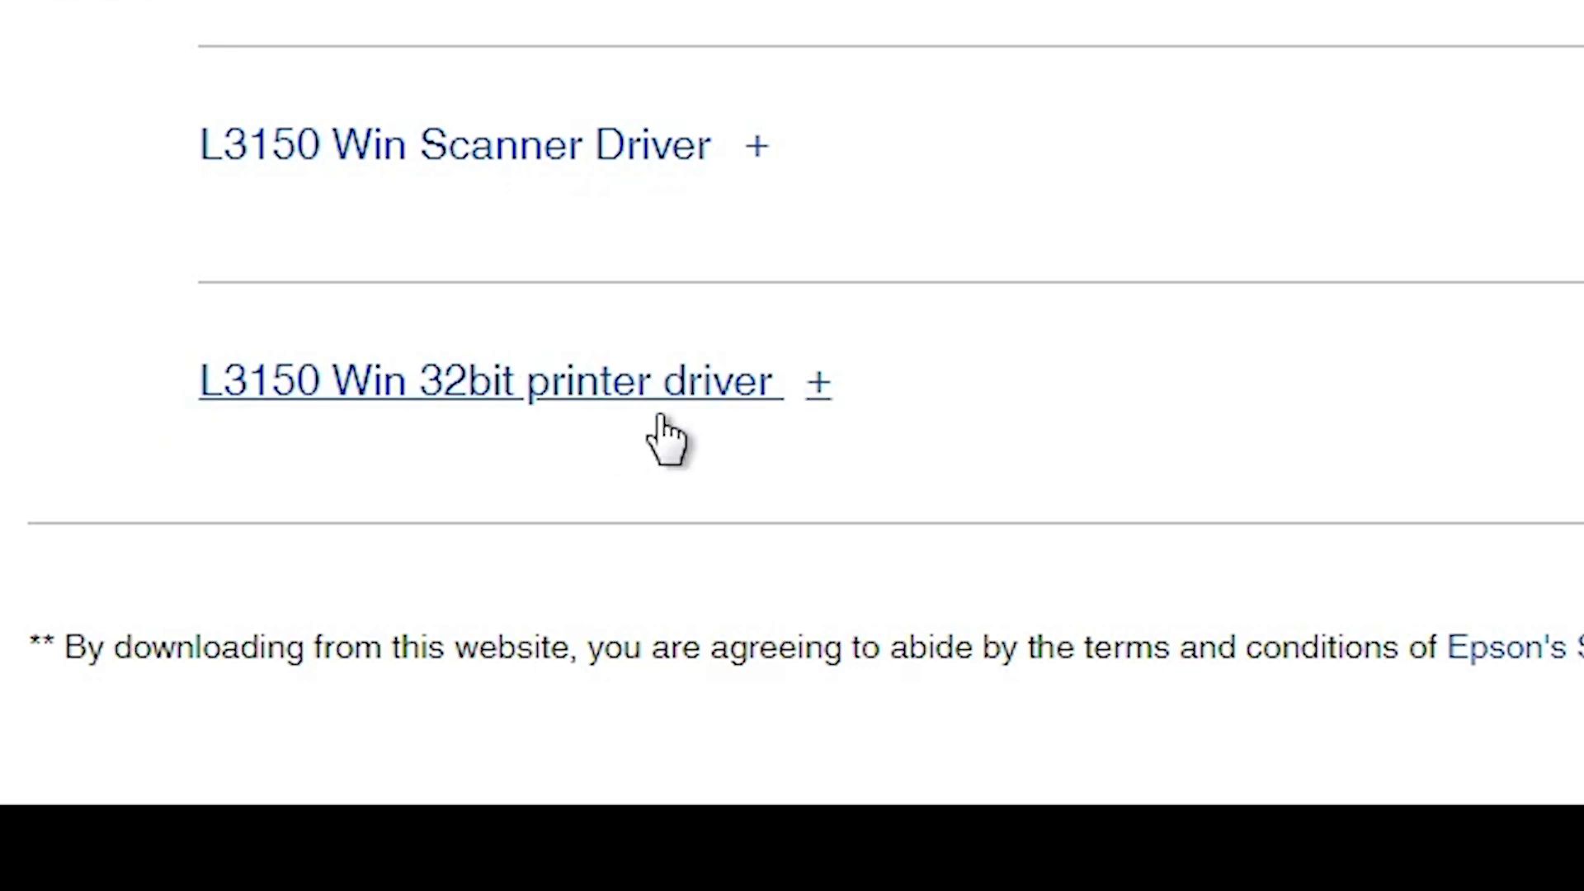
# Step: Download the L3150 Win 32bit printer driver and place its installer on the desktop below EpsonScan2
pyautogui.click(1425, 594)
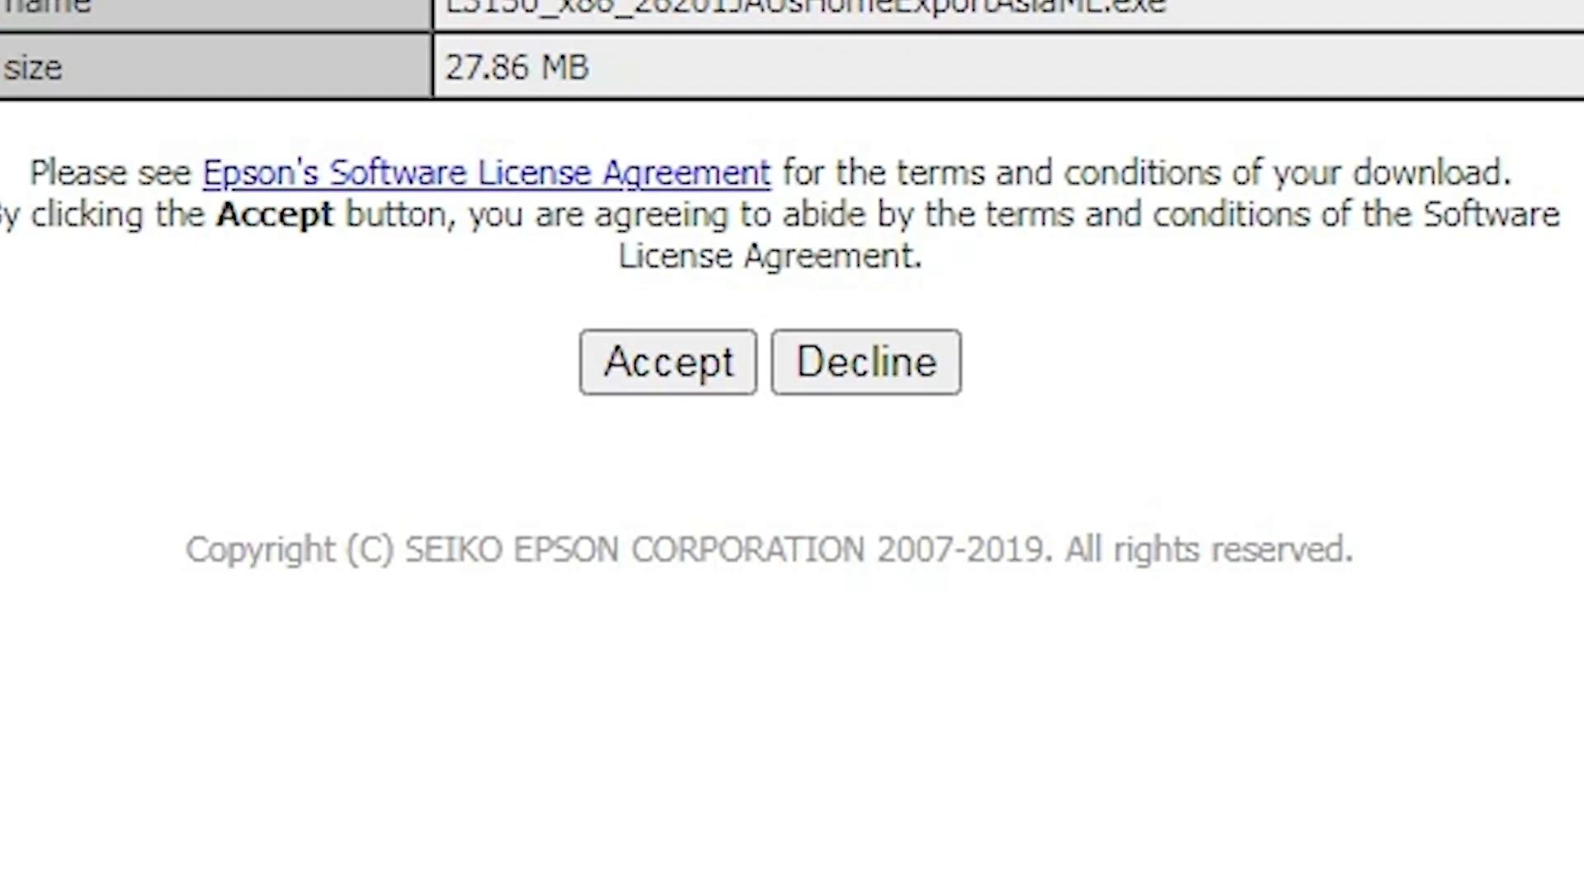
pyautogui.click(672, 382)
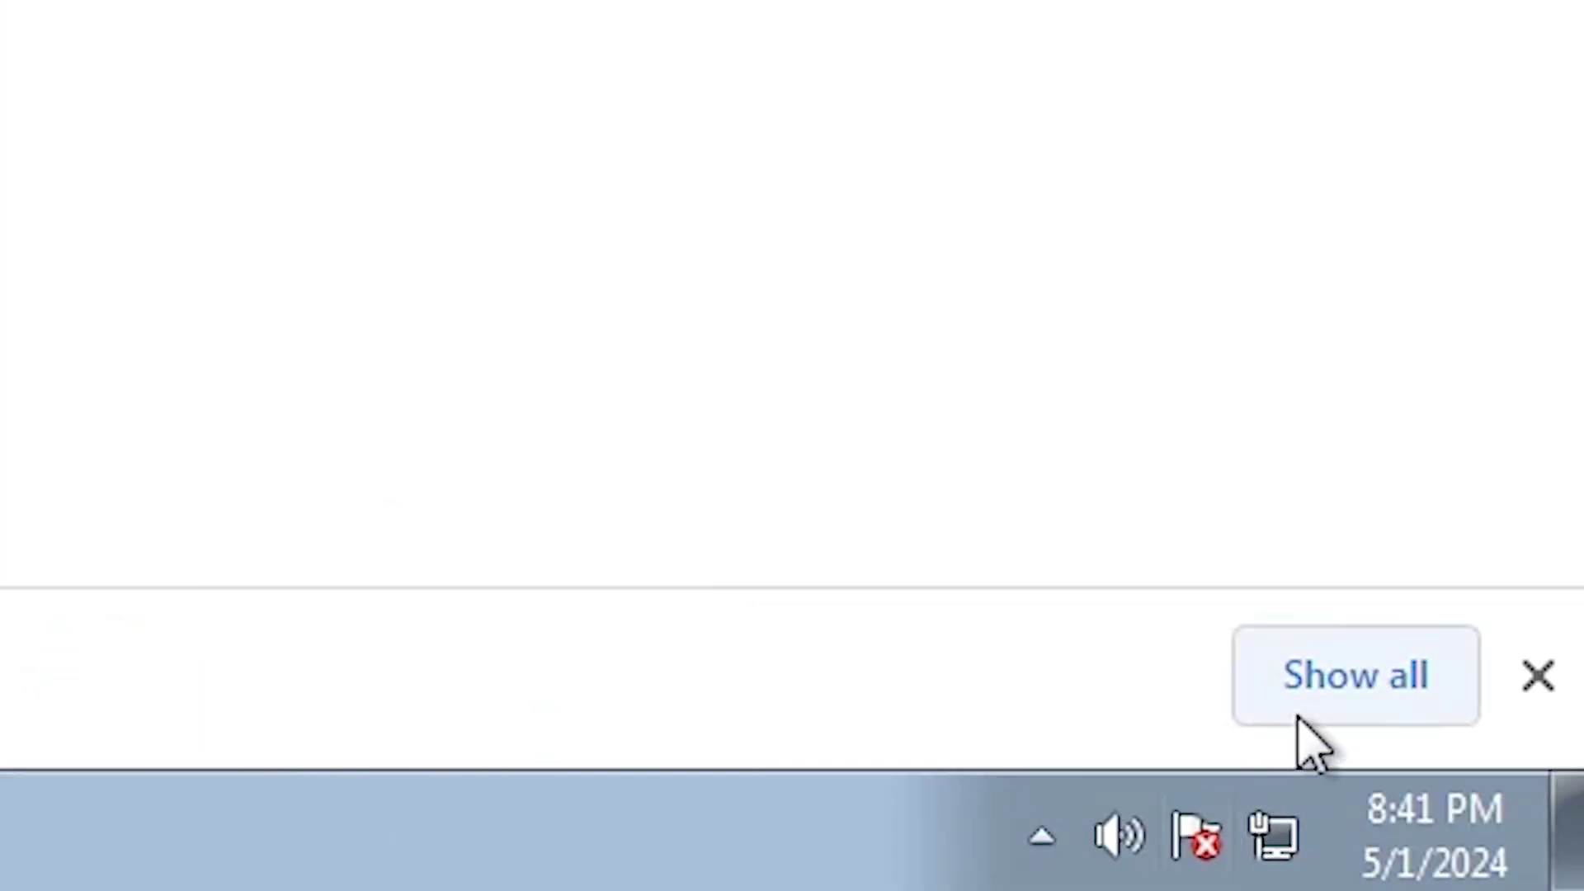
pyautogui.click(1324, 718)
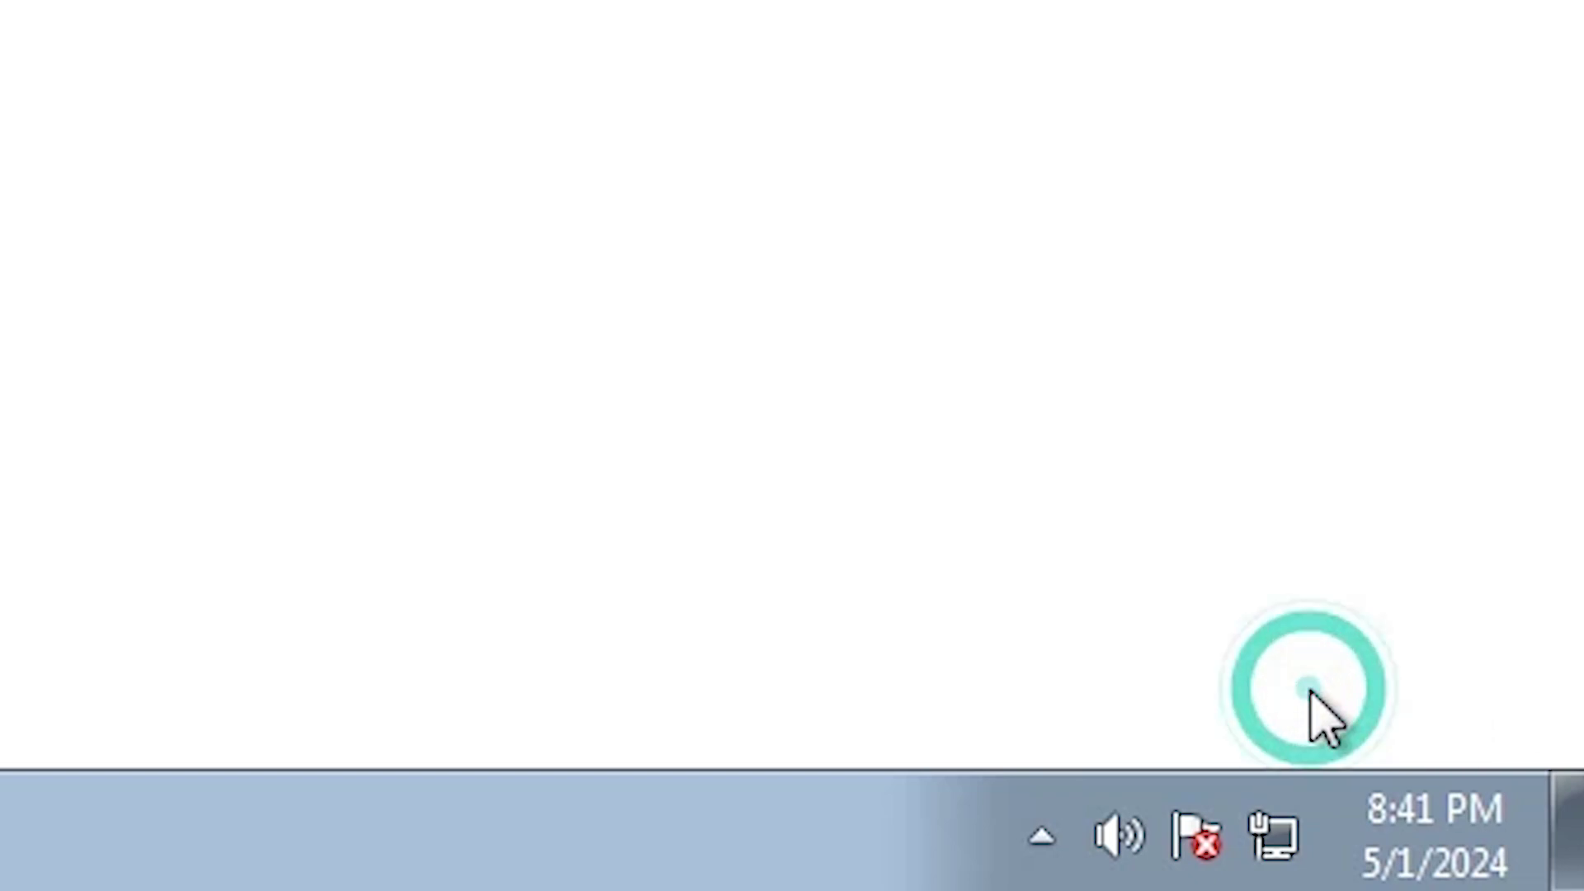
pyautogui.click(496, 470)
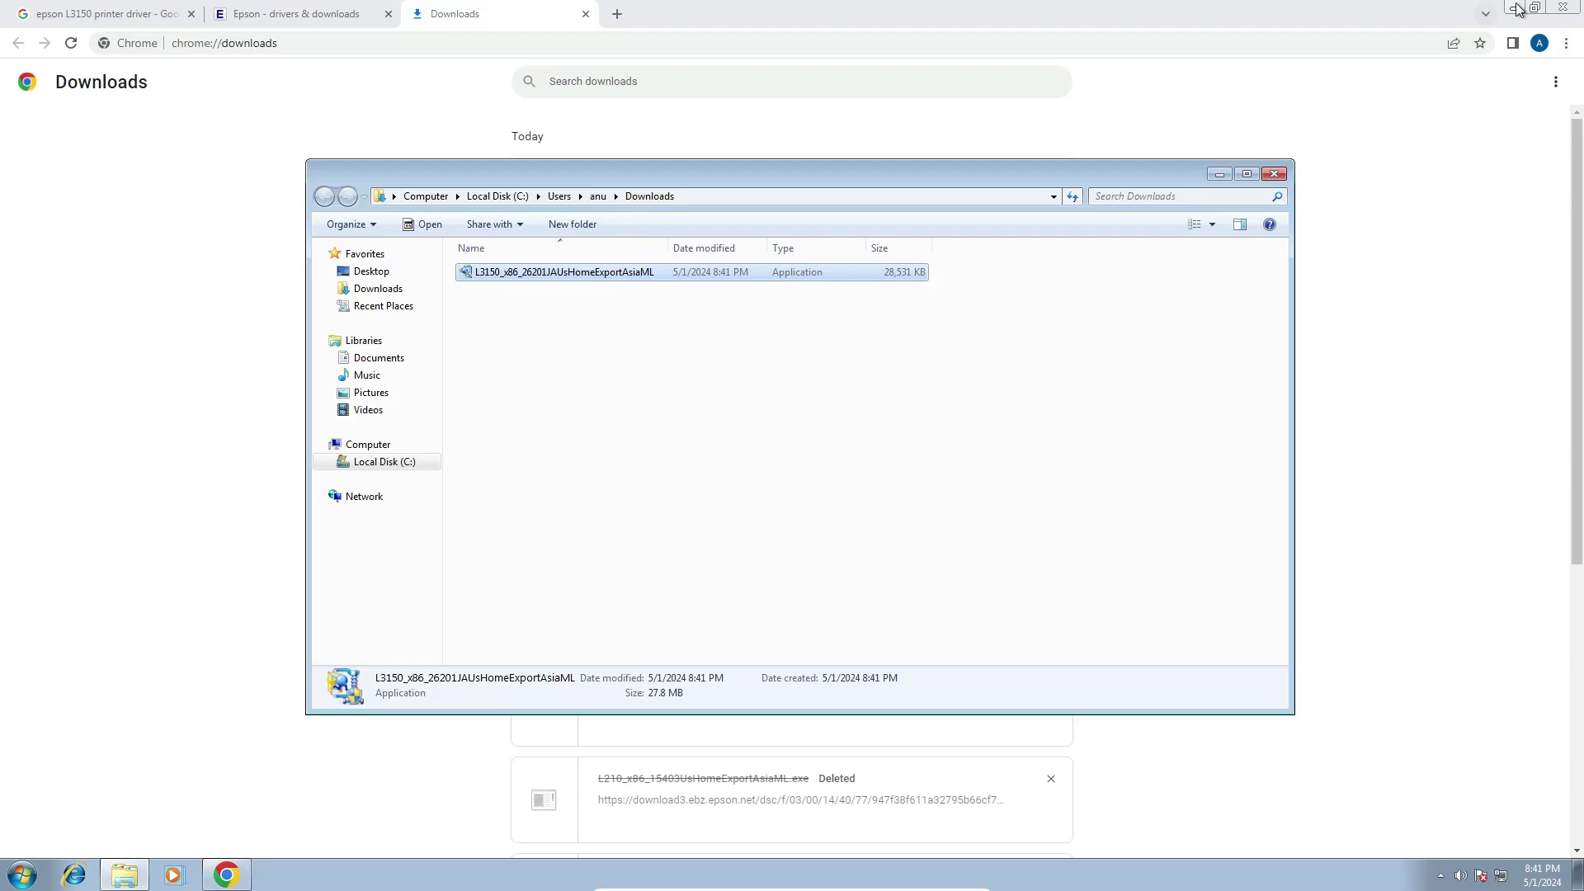
pyautogui.click(1516, 10)
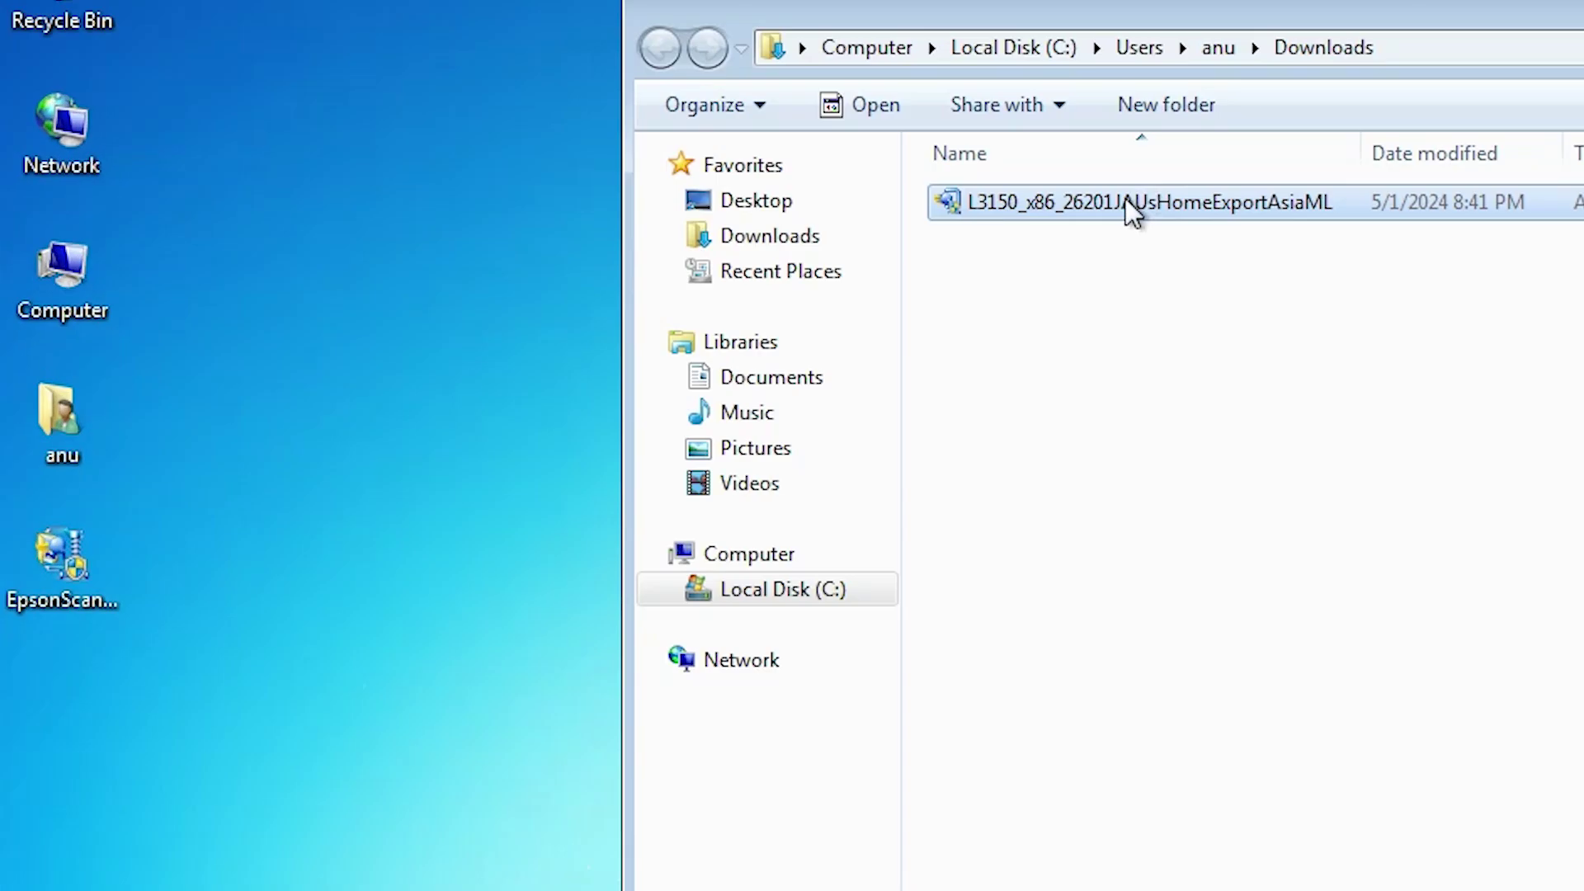
pyautogui.moveTo(551, 271); pyautogui.dragTo(103, 561)
pyautogui.moveTo(206, 793); pyautogui.dragTo(206, 793)
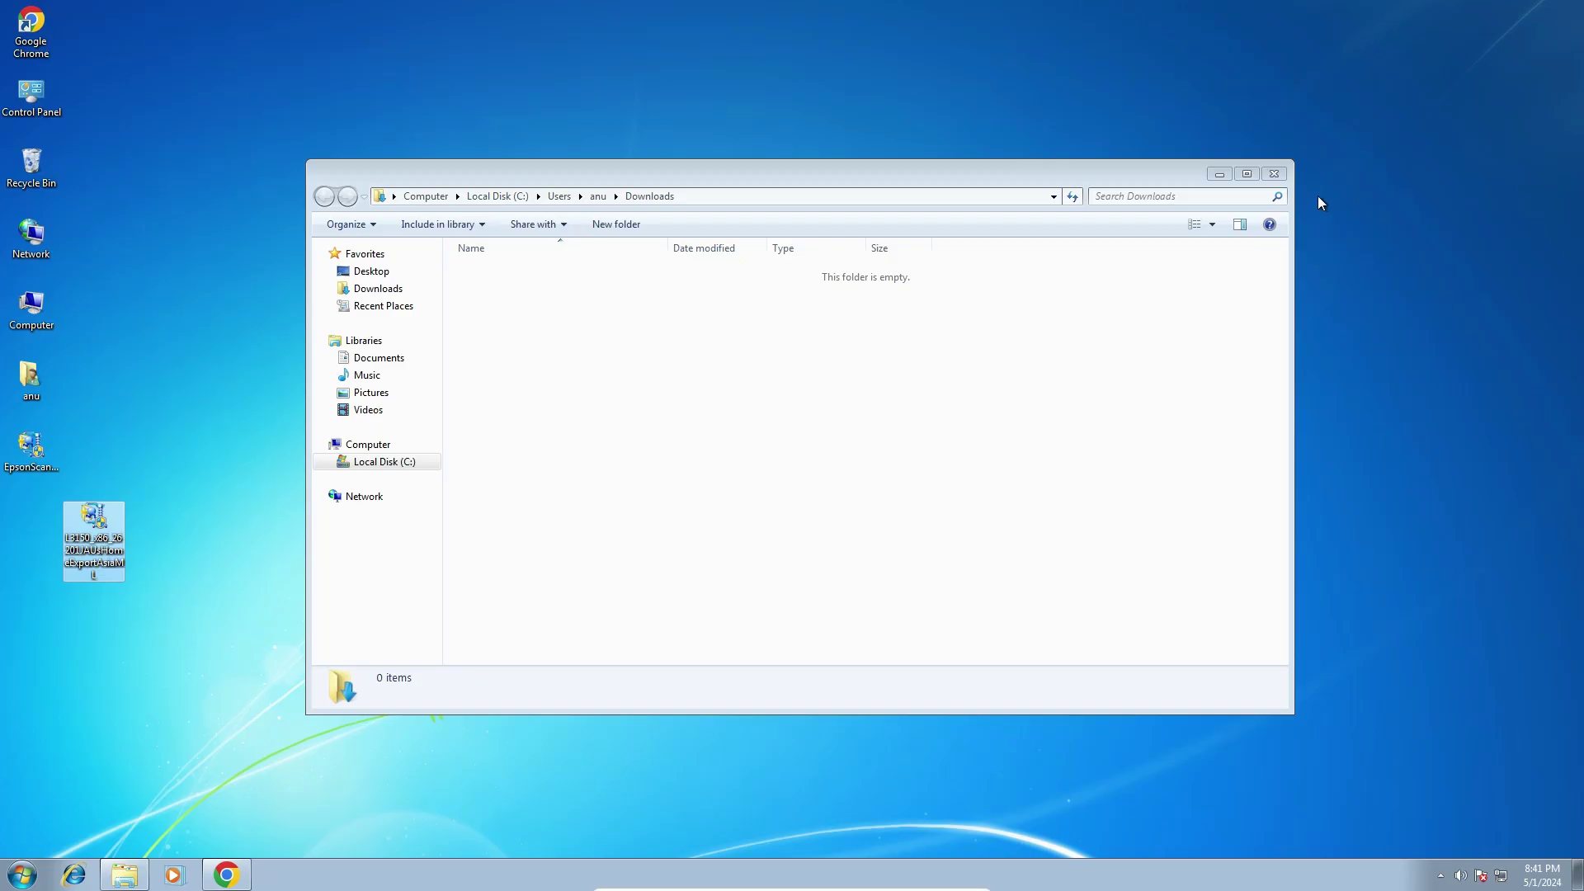
pyautogui.click(1274, 173)
pyautogui.moveTo(93, 520); pyautogui.dragTo(41, 526)
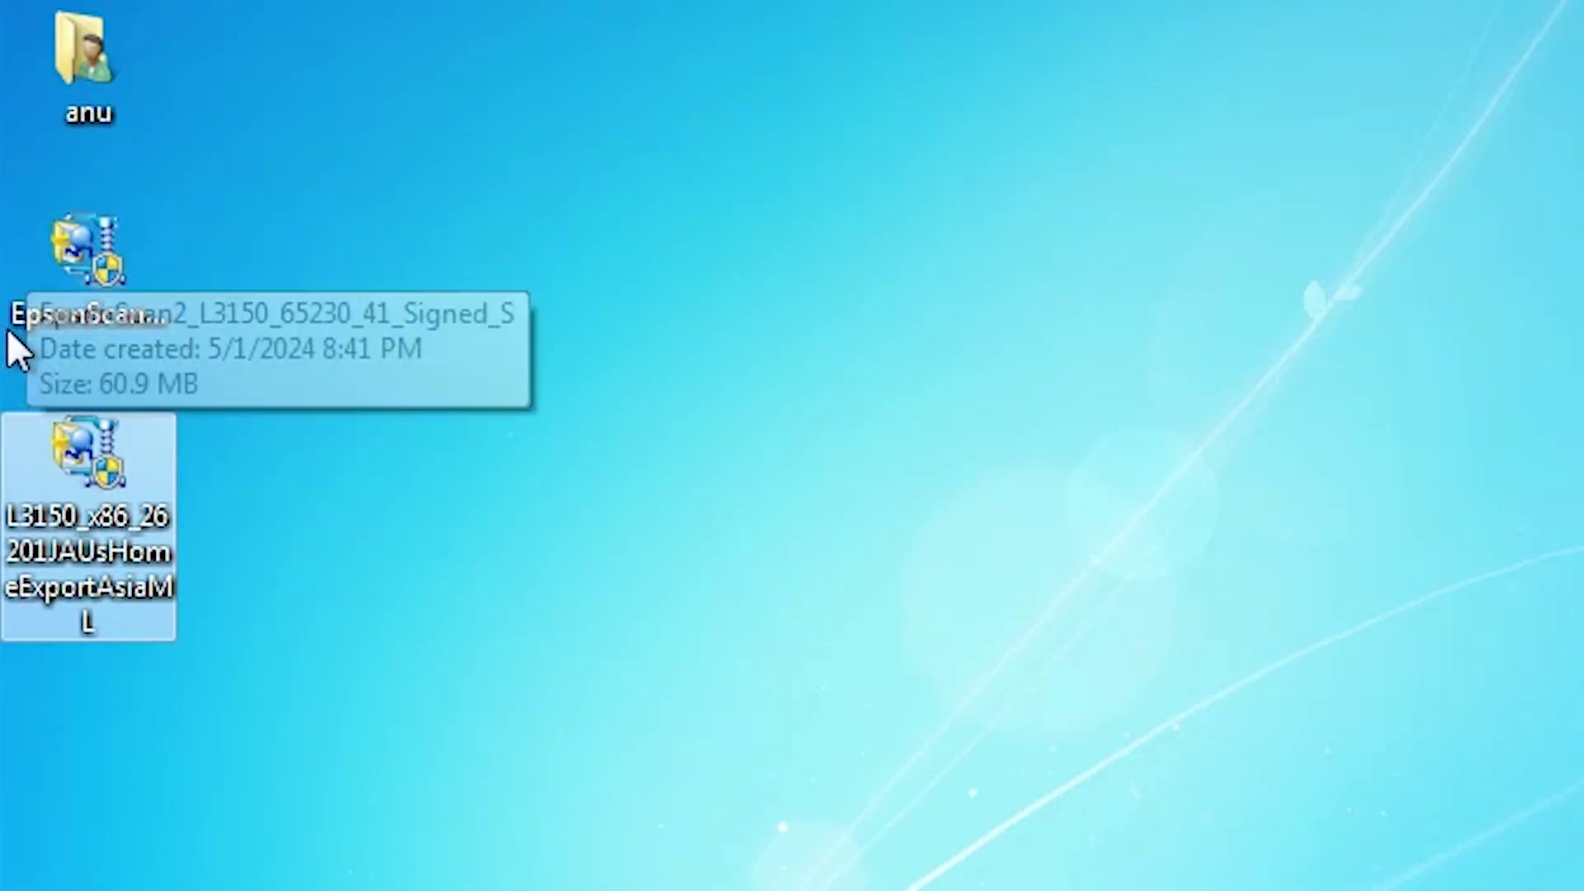
# Step: Extract the L3150 driver installer with WinRAR to a desktop folder and open its nested L3150 folder
pyautogui.doubleClick(124, 479)
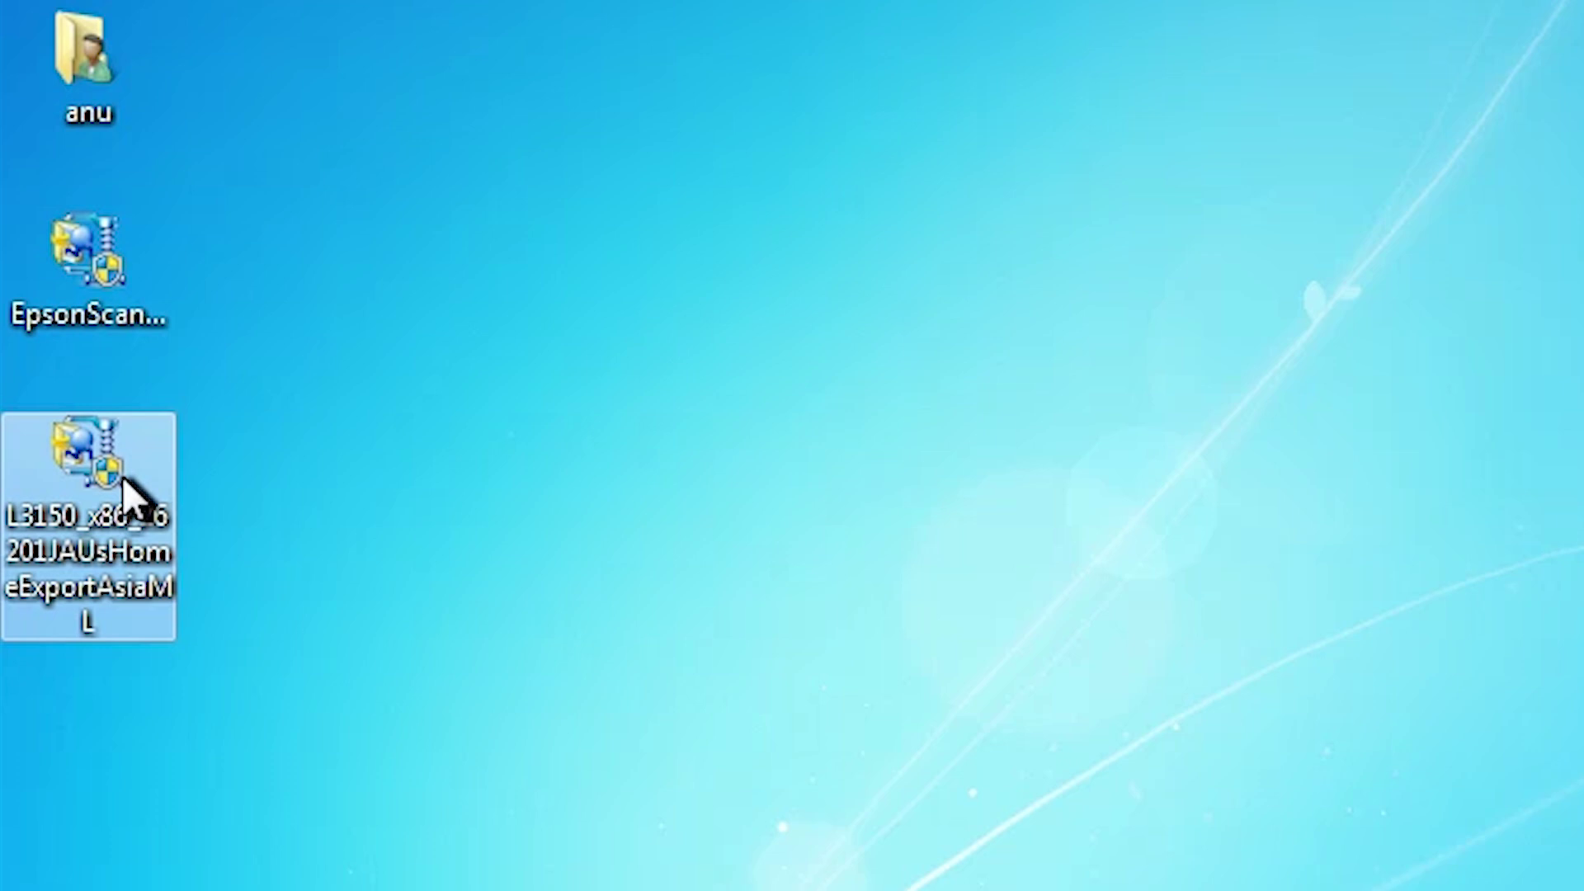
pyautogui.rightClick(122, 477)
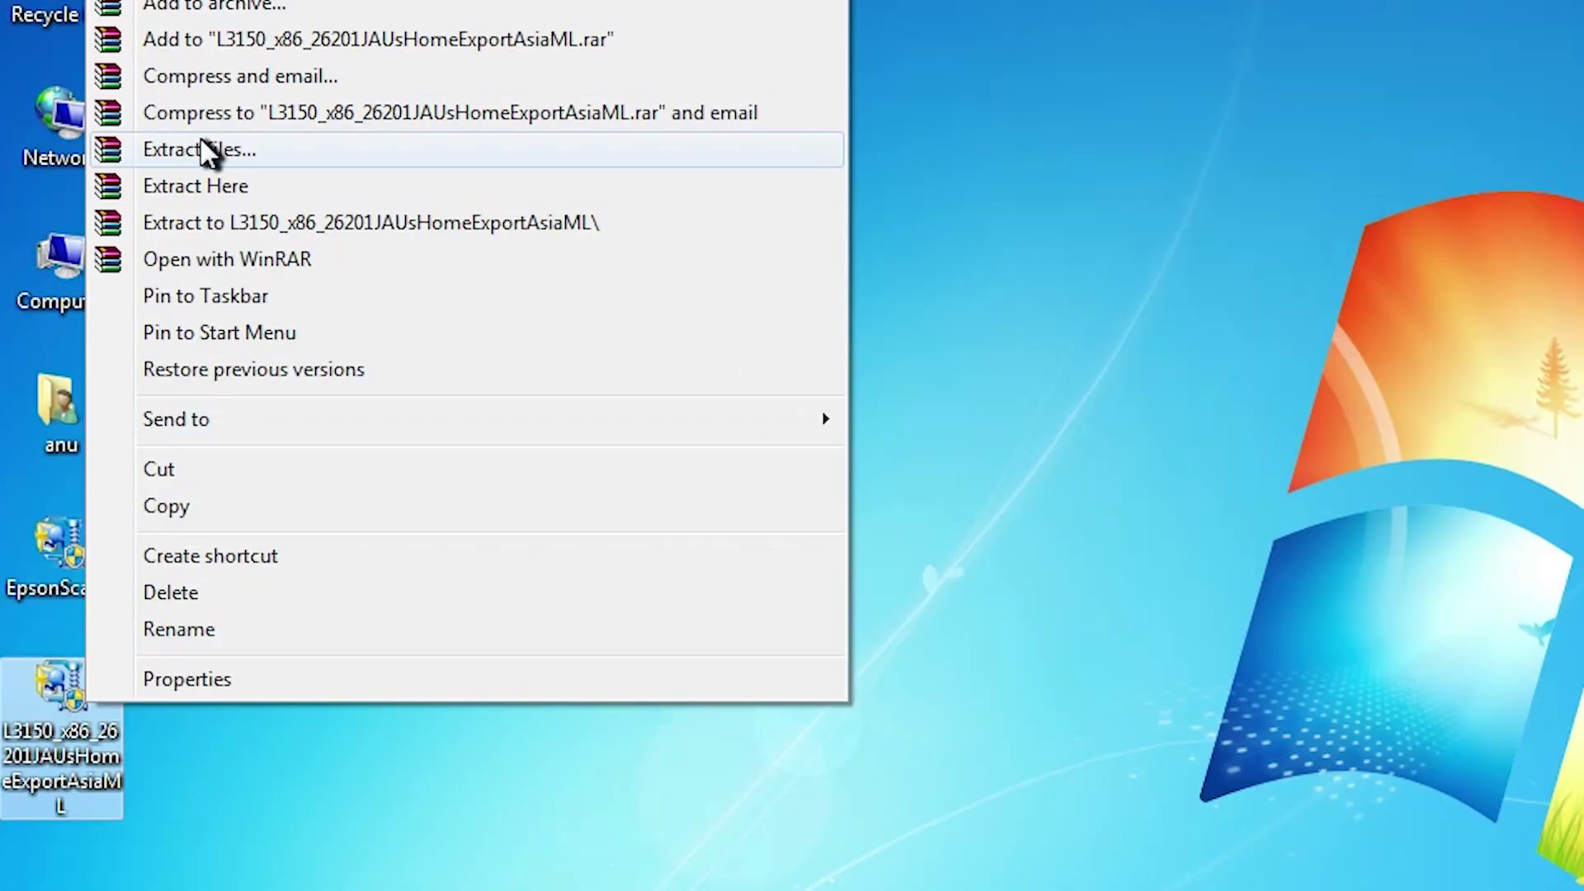
pyautogui.click(204, 151)
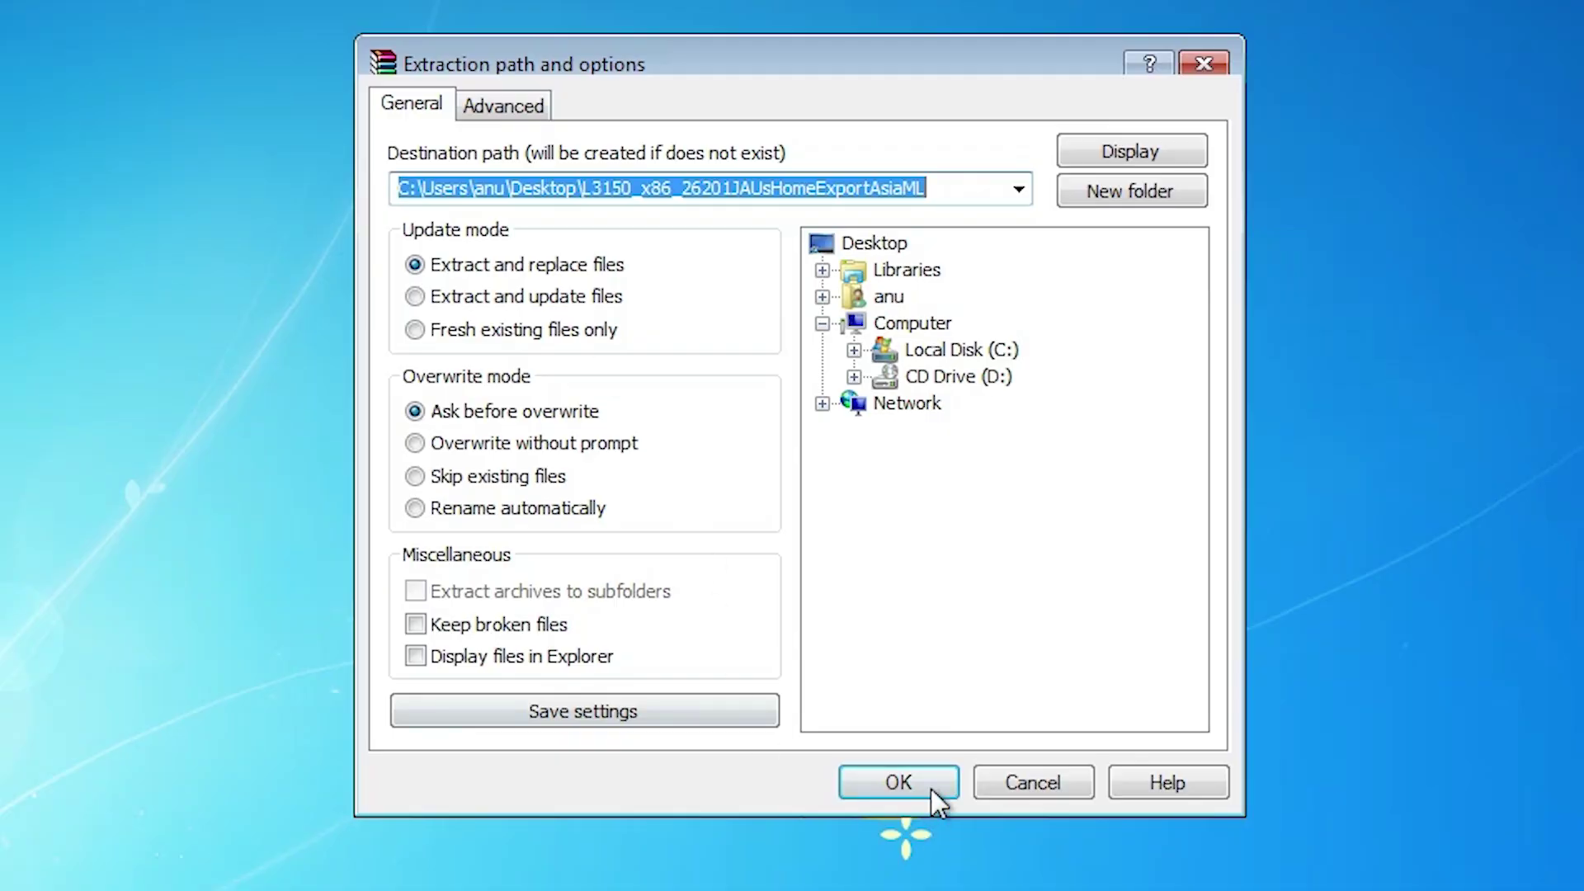
pyautogui.click(930, 789)
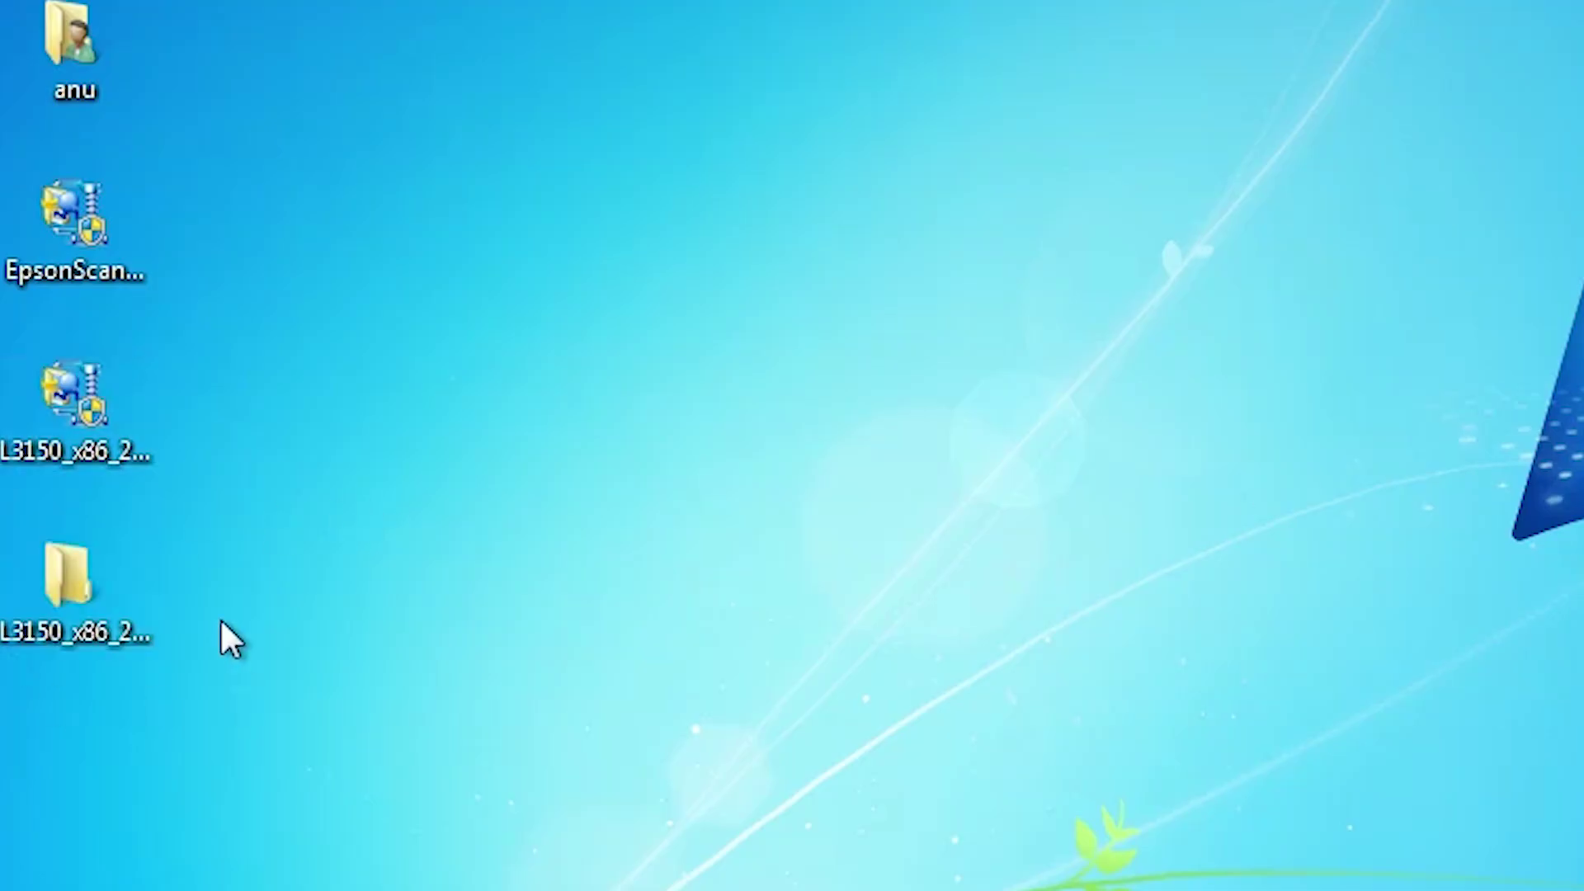
pyautogui.doubleClick(67, 608)
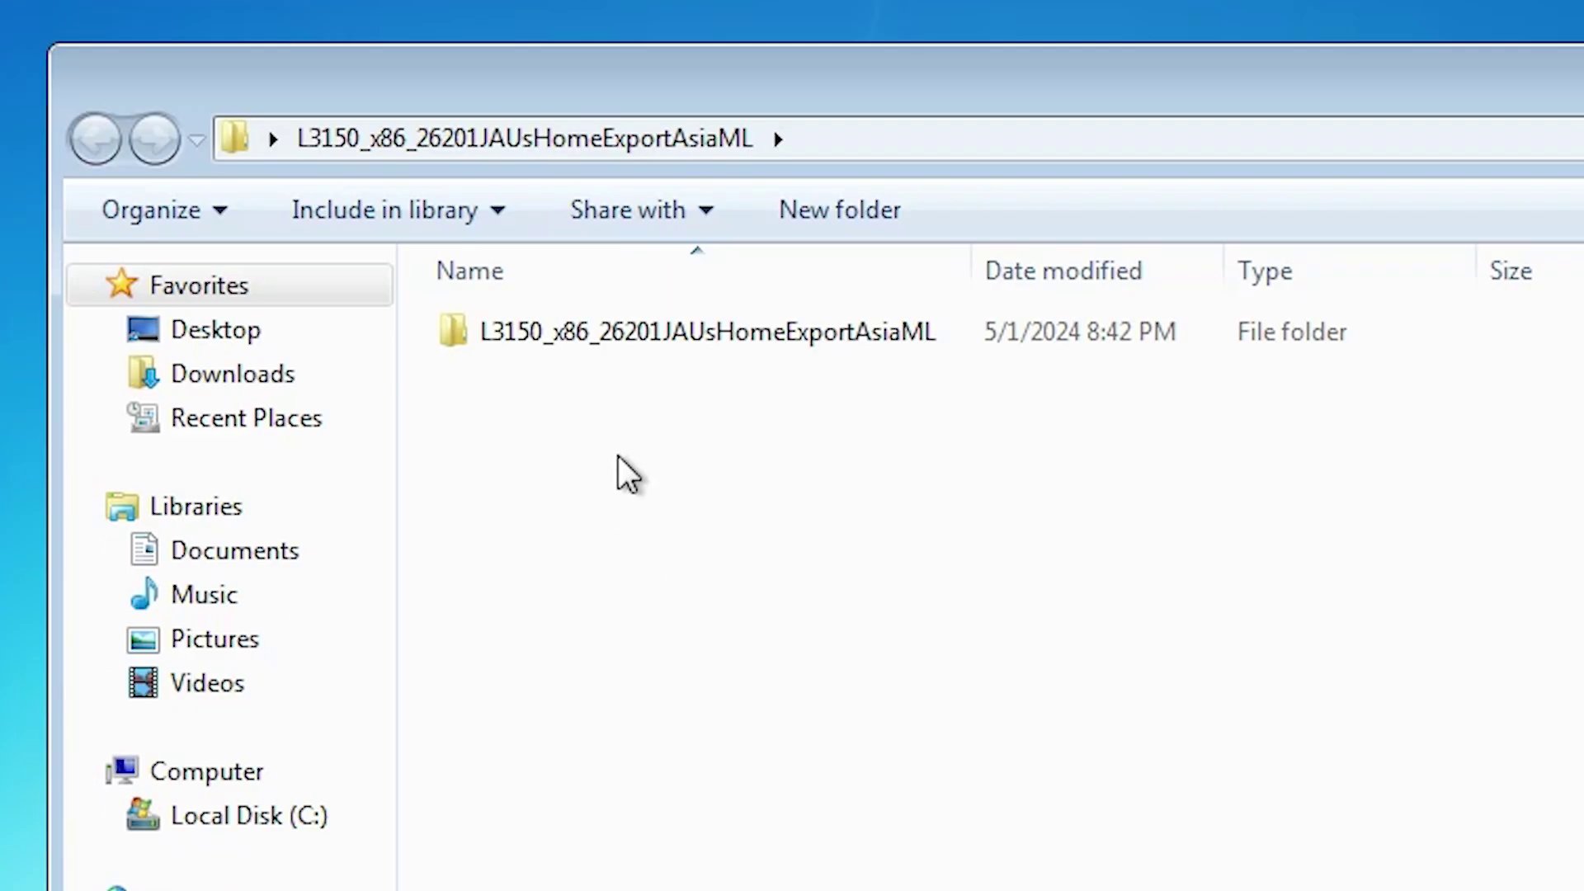
pyautogui.doubleClick(682, 329)
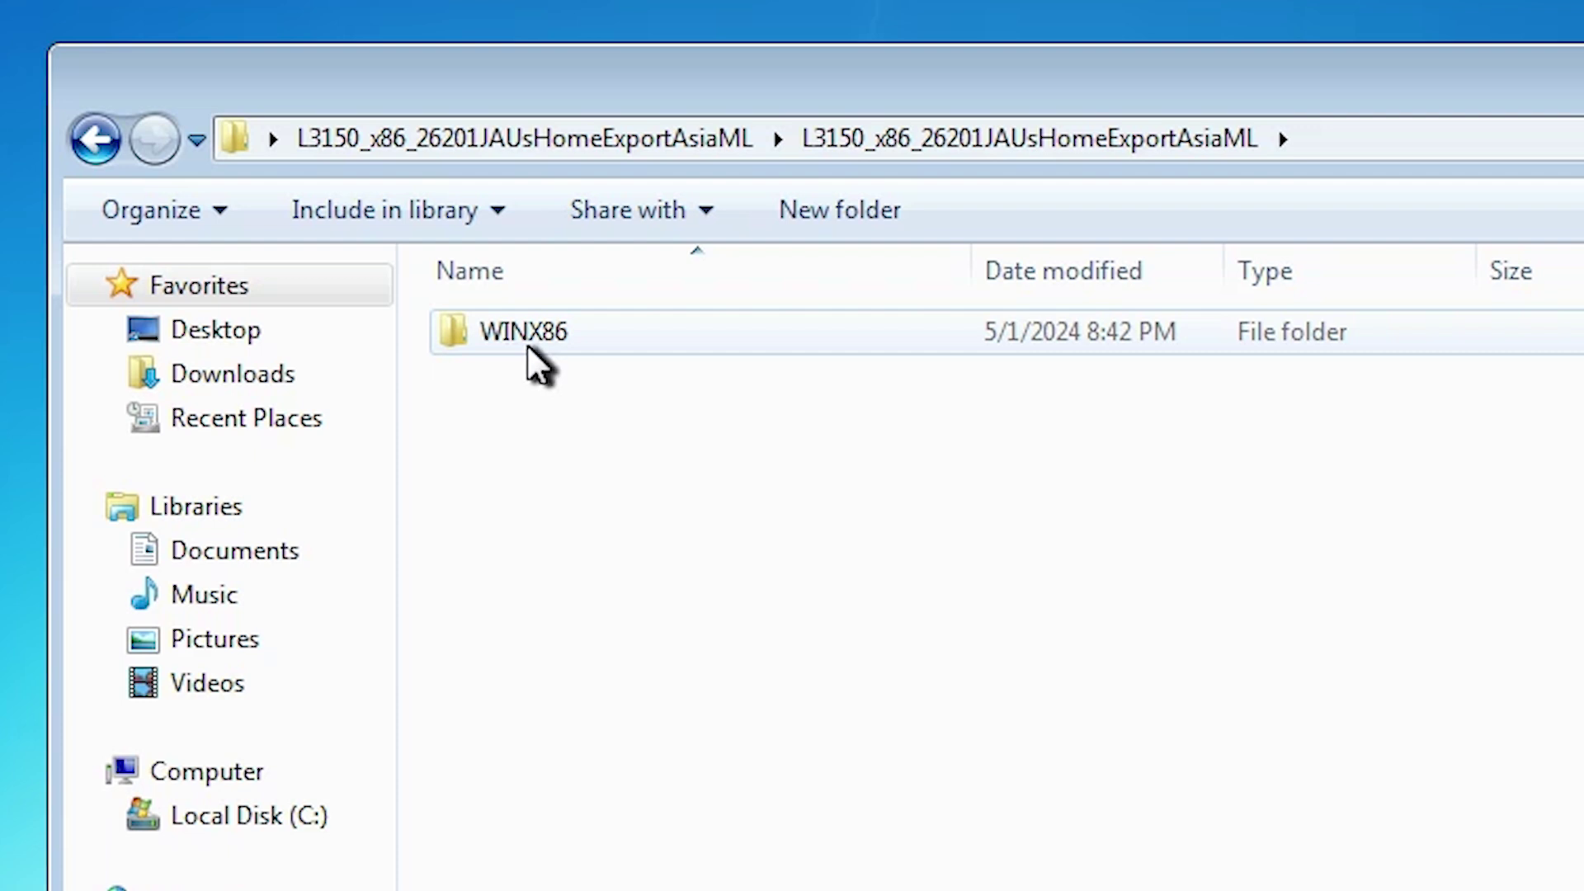
# Step: View the WINX86 folder's driver files, then close the Explorer window
pyautogui.doubleClick(541, 345)
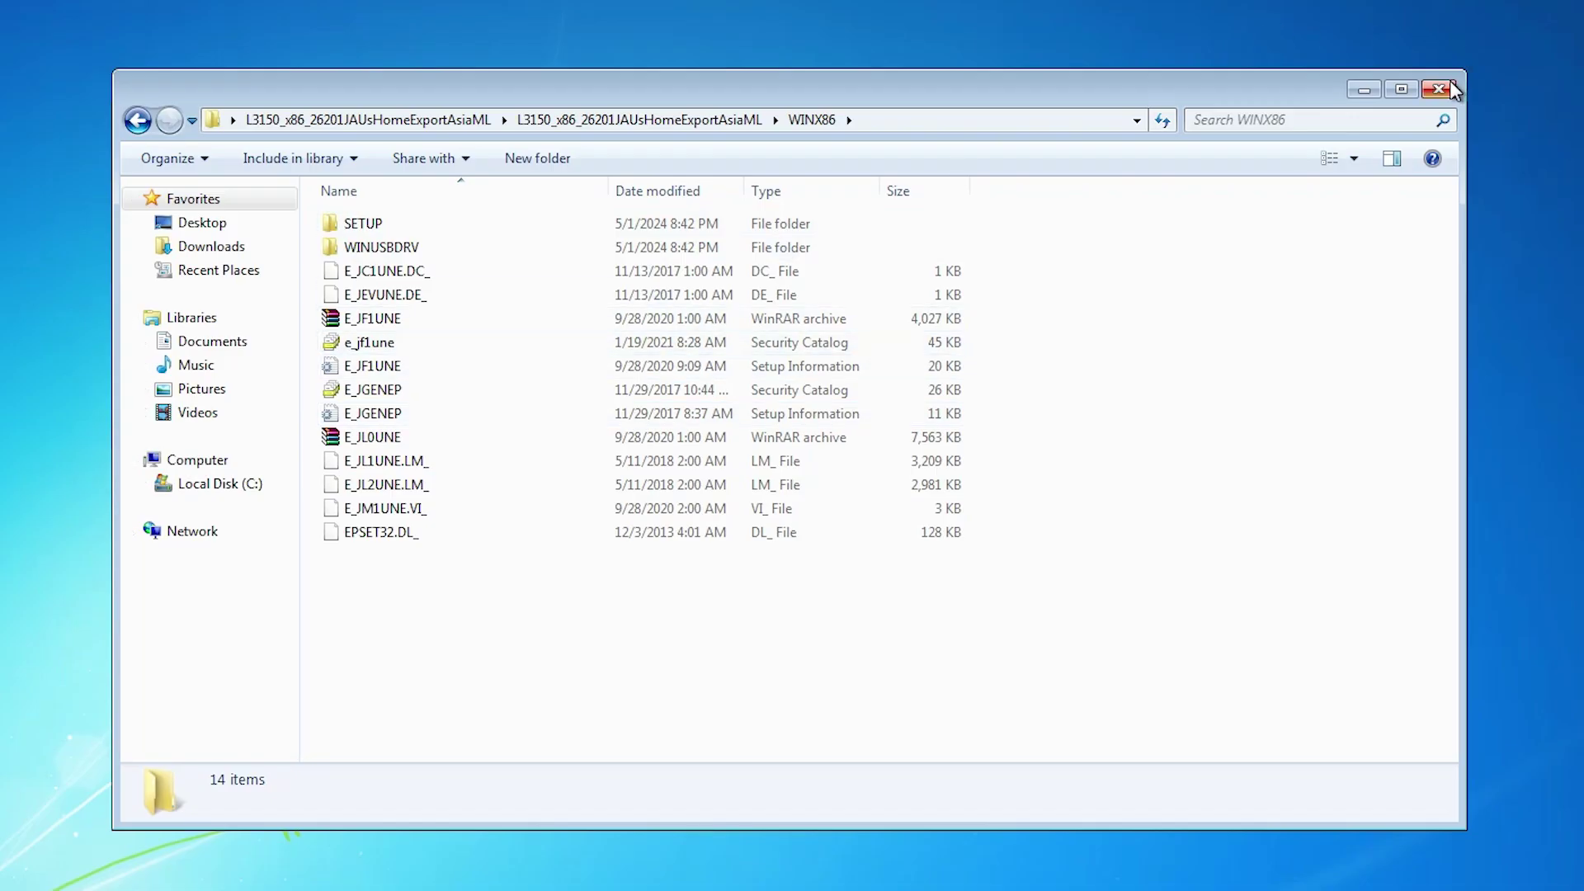
pyautogui.click(1446, 89)
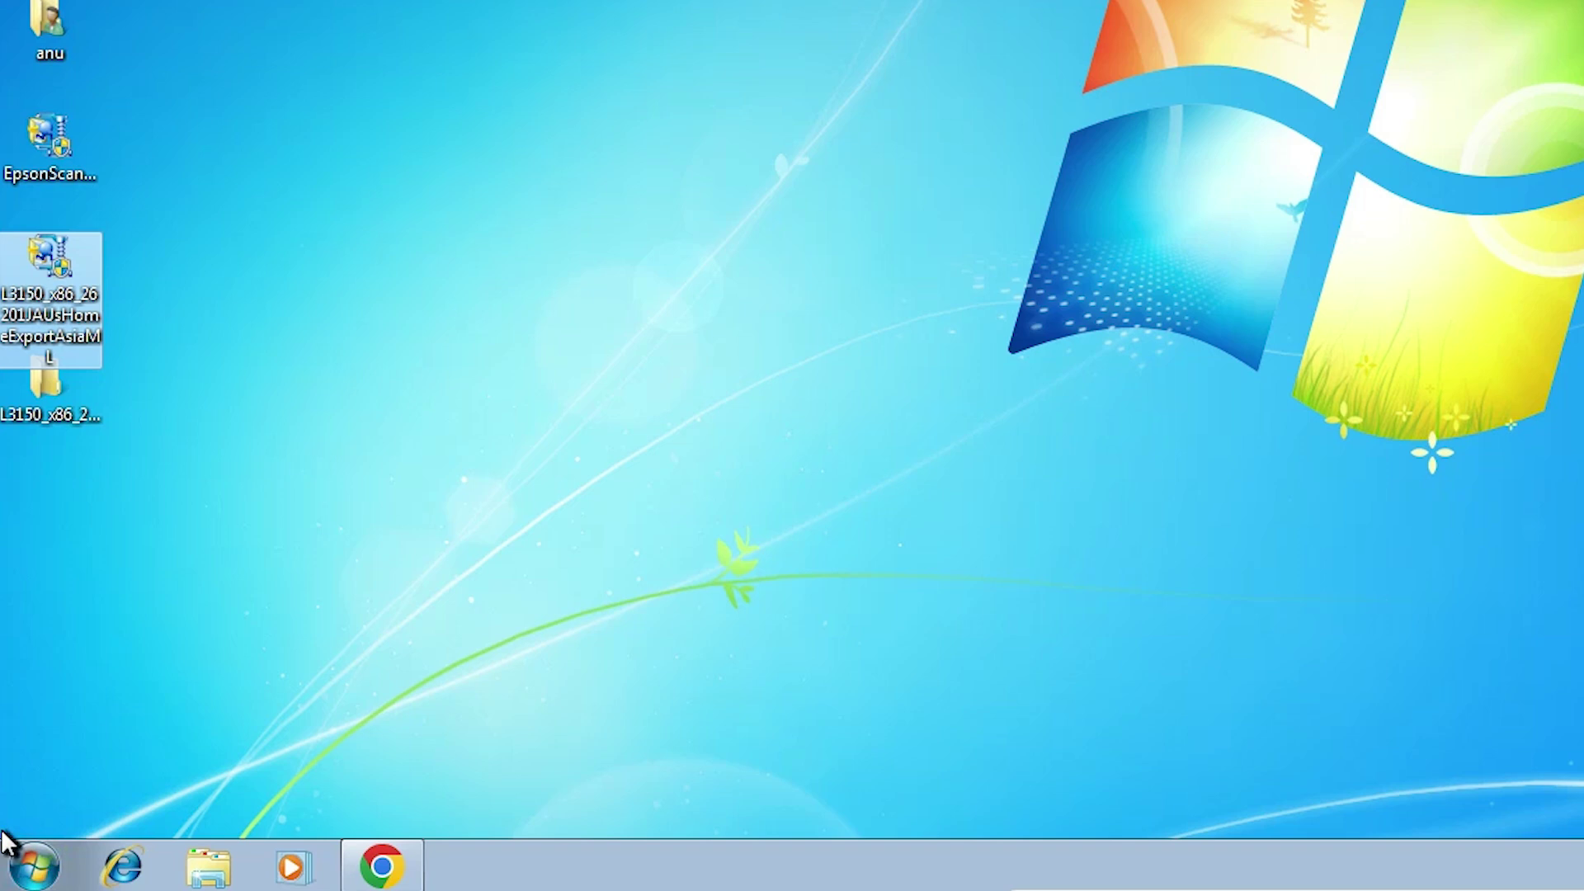
# Step: Start Add a printer from Control Panel's Devices and Printers, then close that window
pyautogui.click(25, 866)
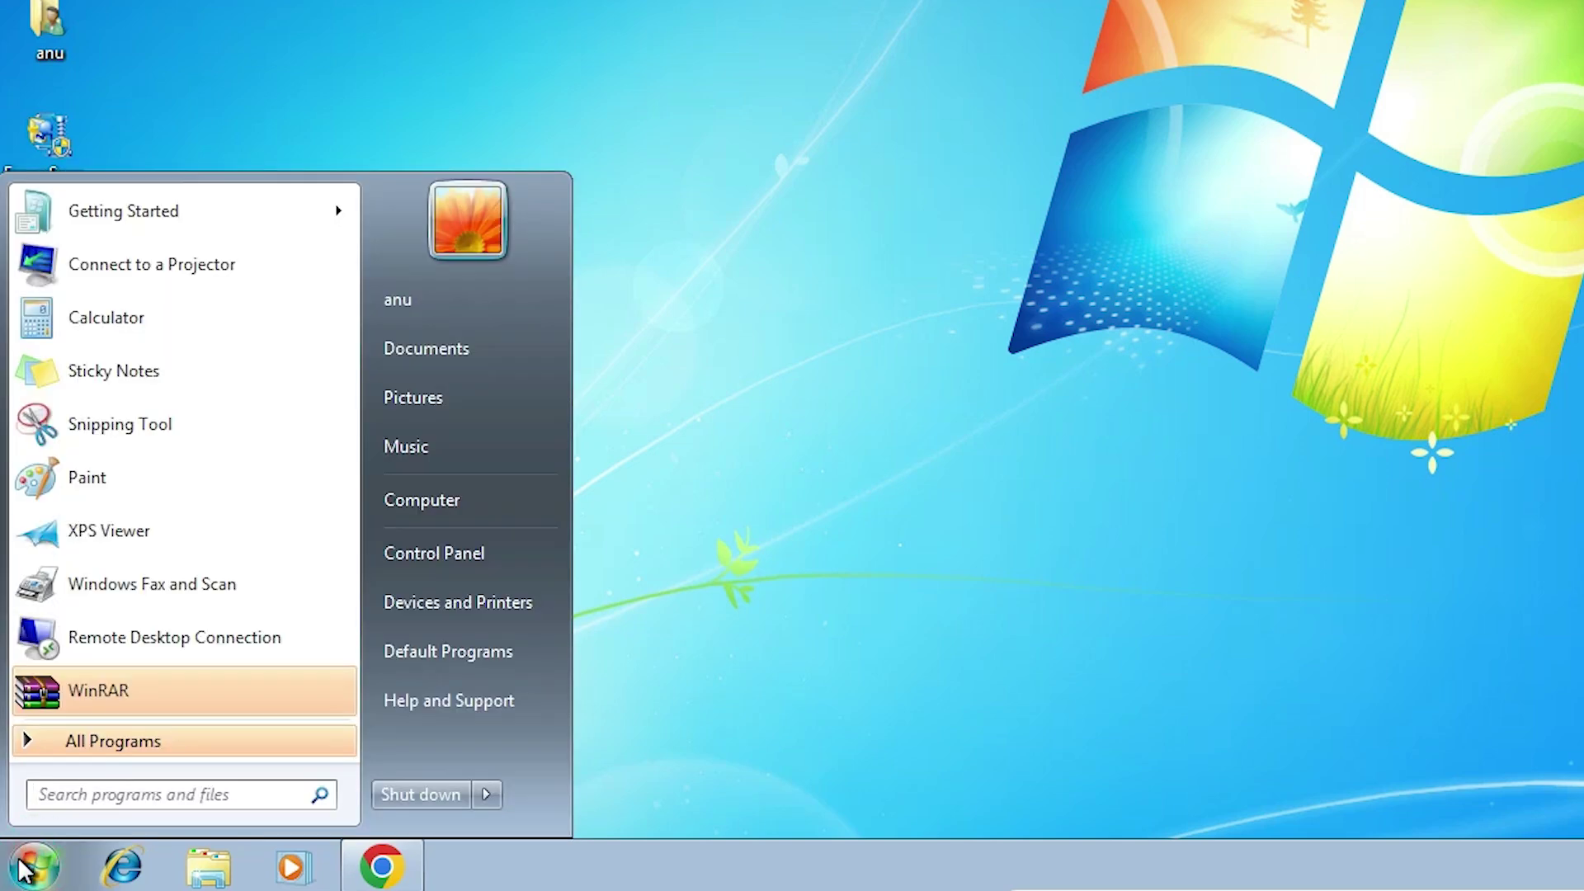
pyautogui.click(490, 551)
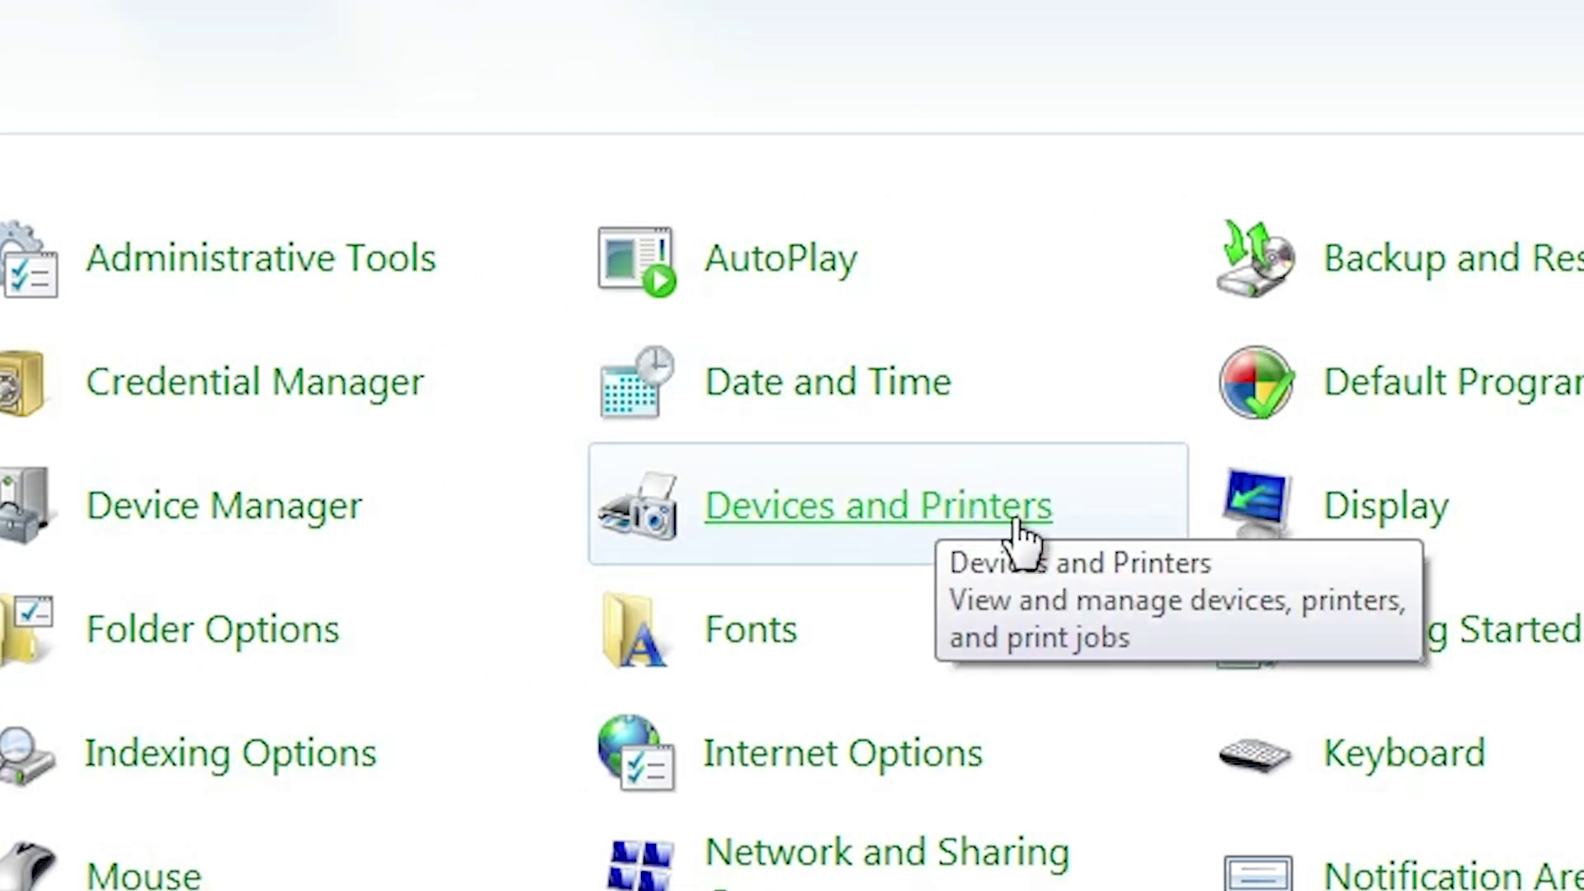
pyautogui.click(1053, 513)
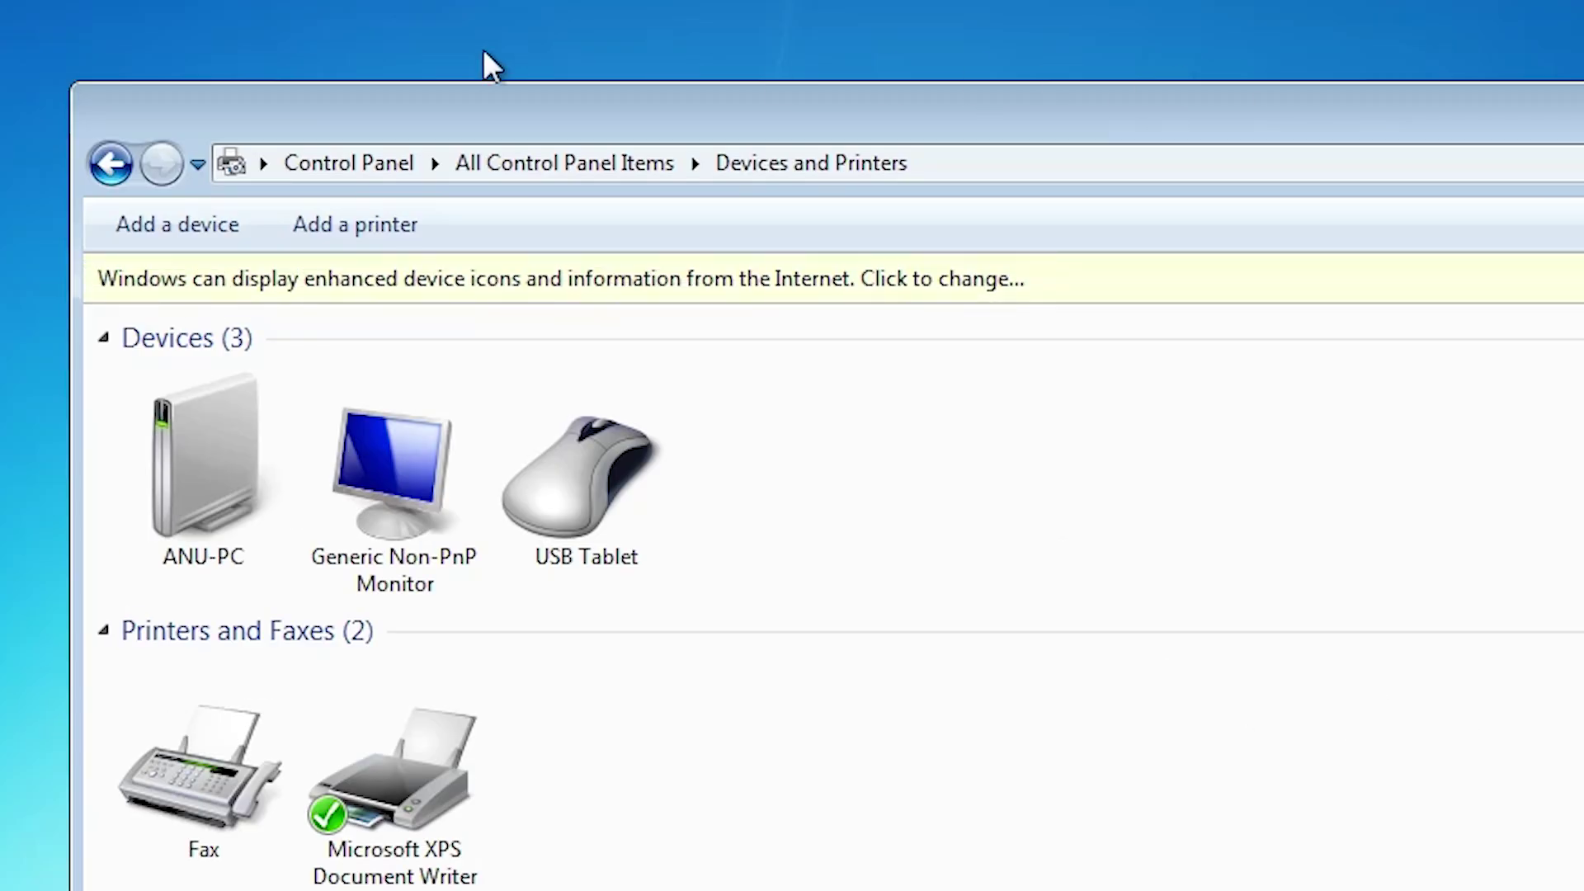
pyautogui.click(371, 224)
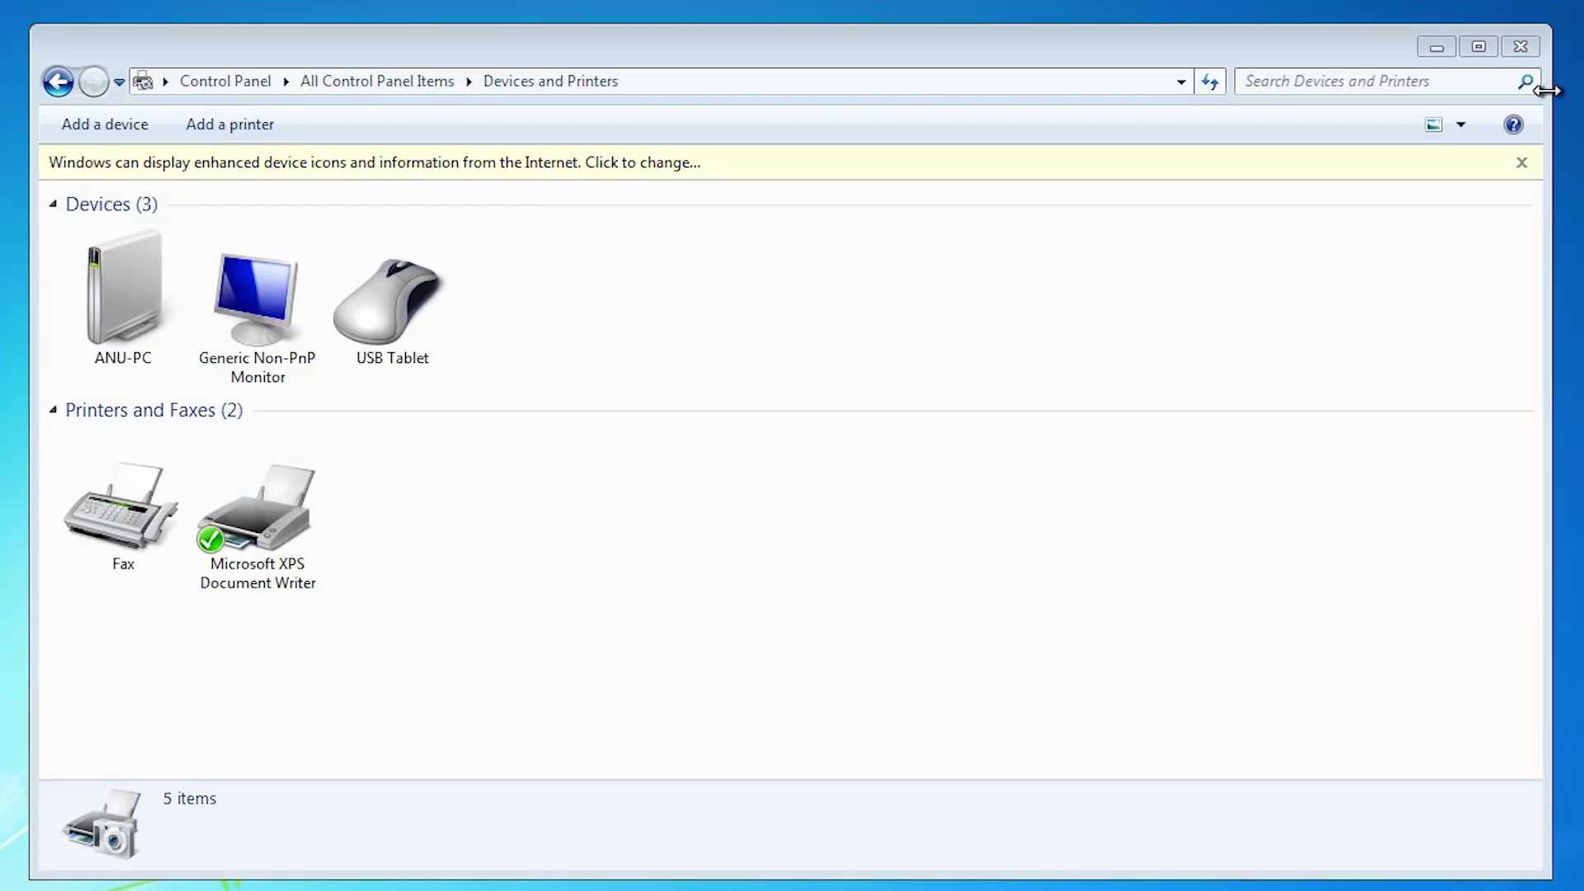
pyautogui.click(1525, 44)
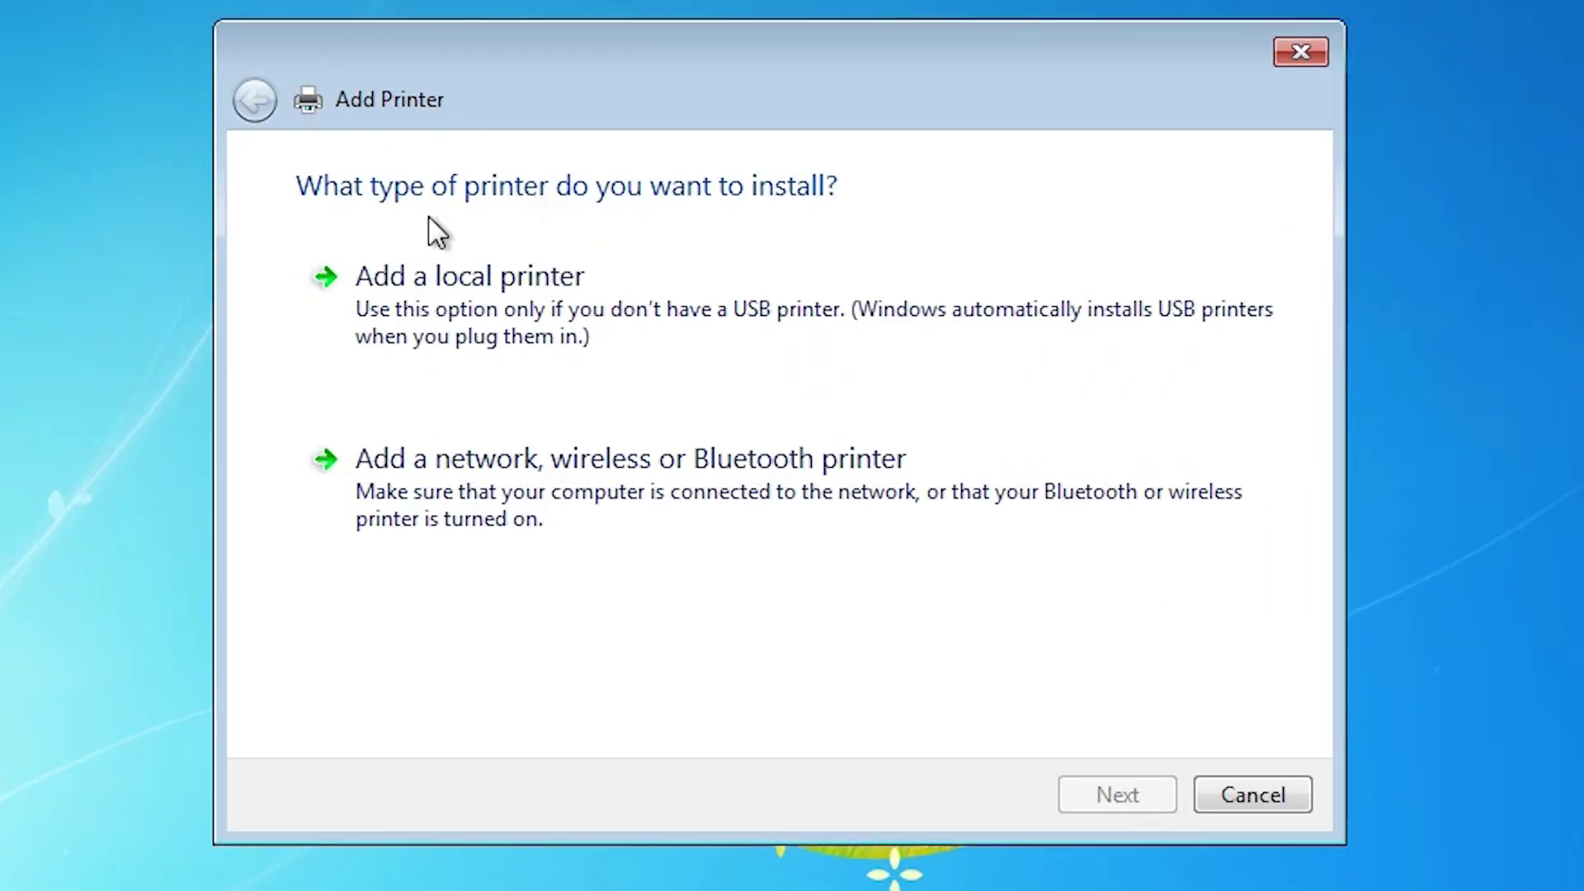
# Step: Add a local printer on the existing USB001 (Local Port) and continue to the driver step
pyautogui.click(547, 318)
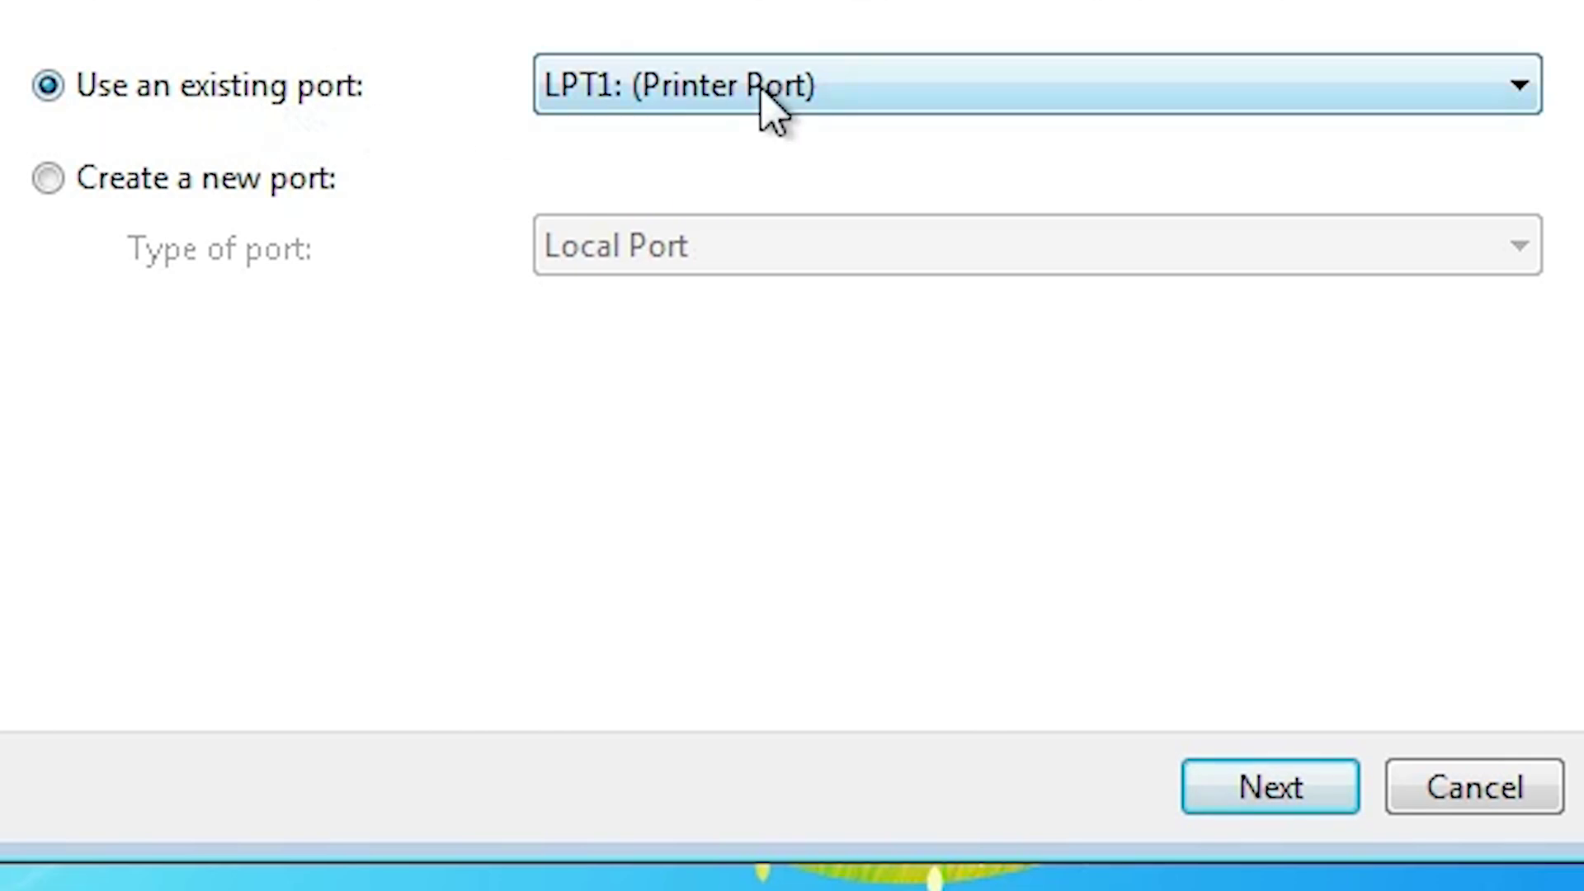
pyautogui.click(778, 328)
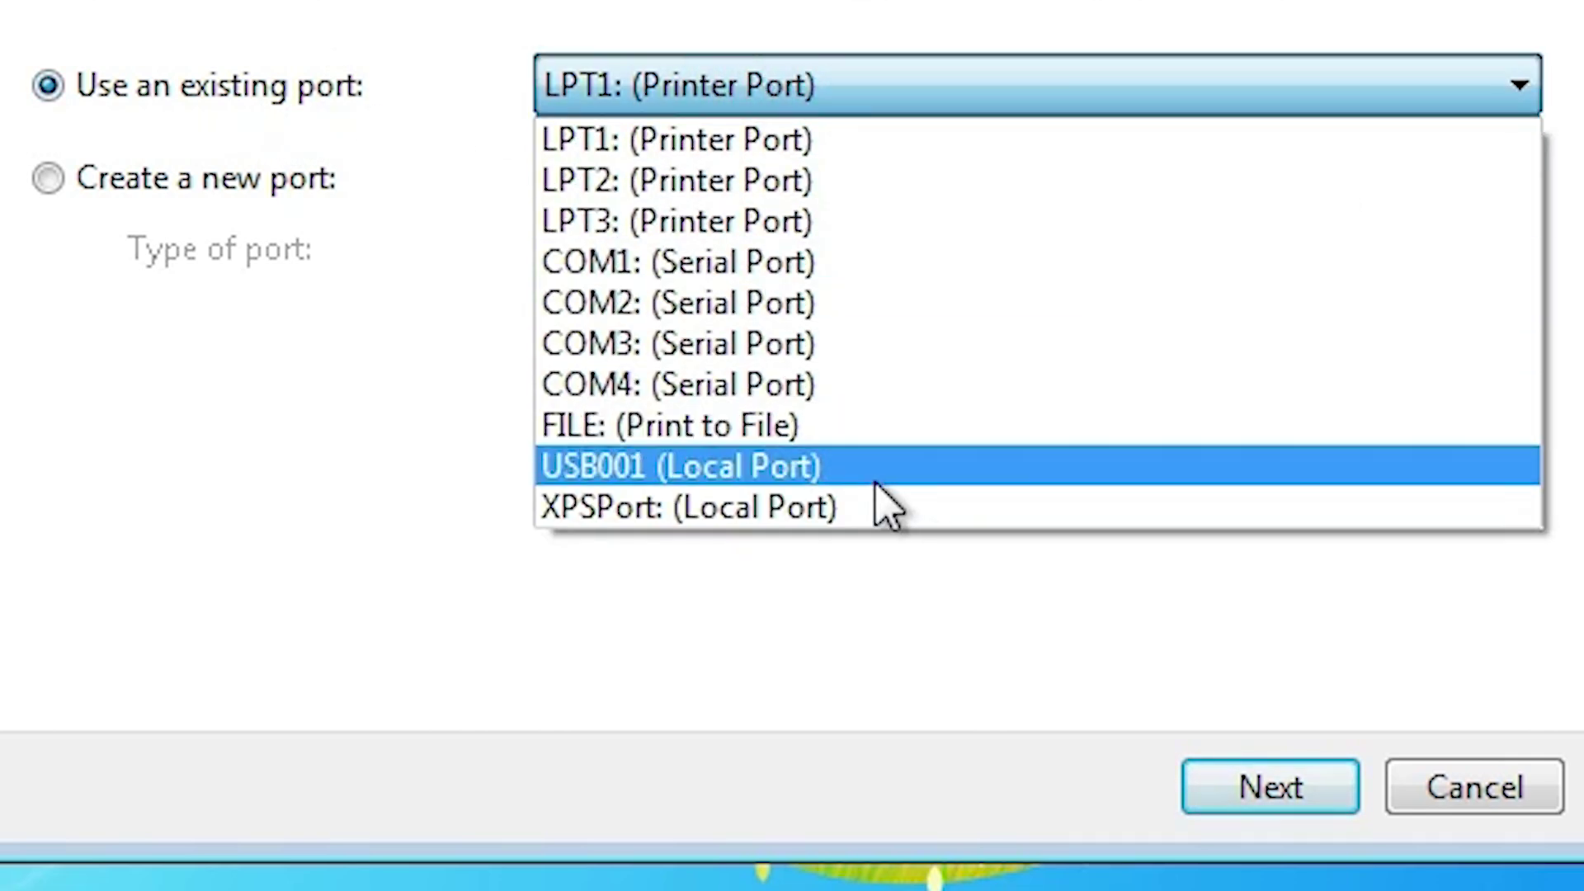
pyautogui.click(806, 477)
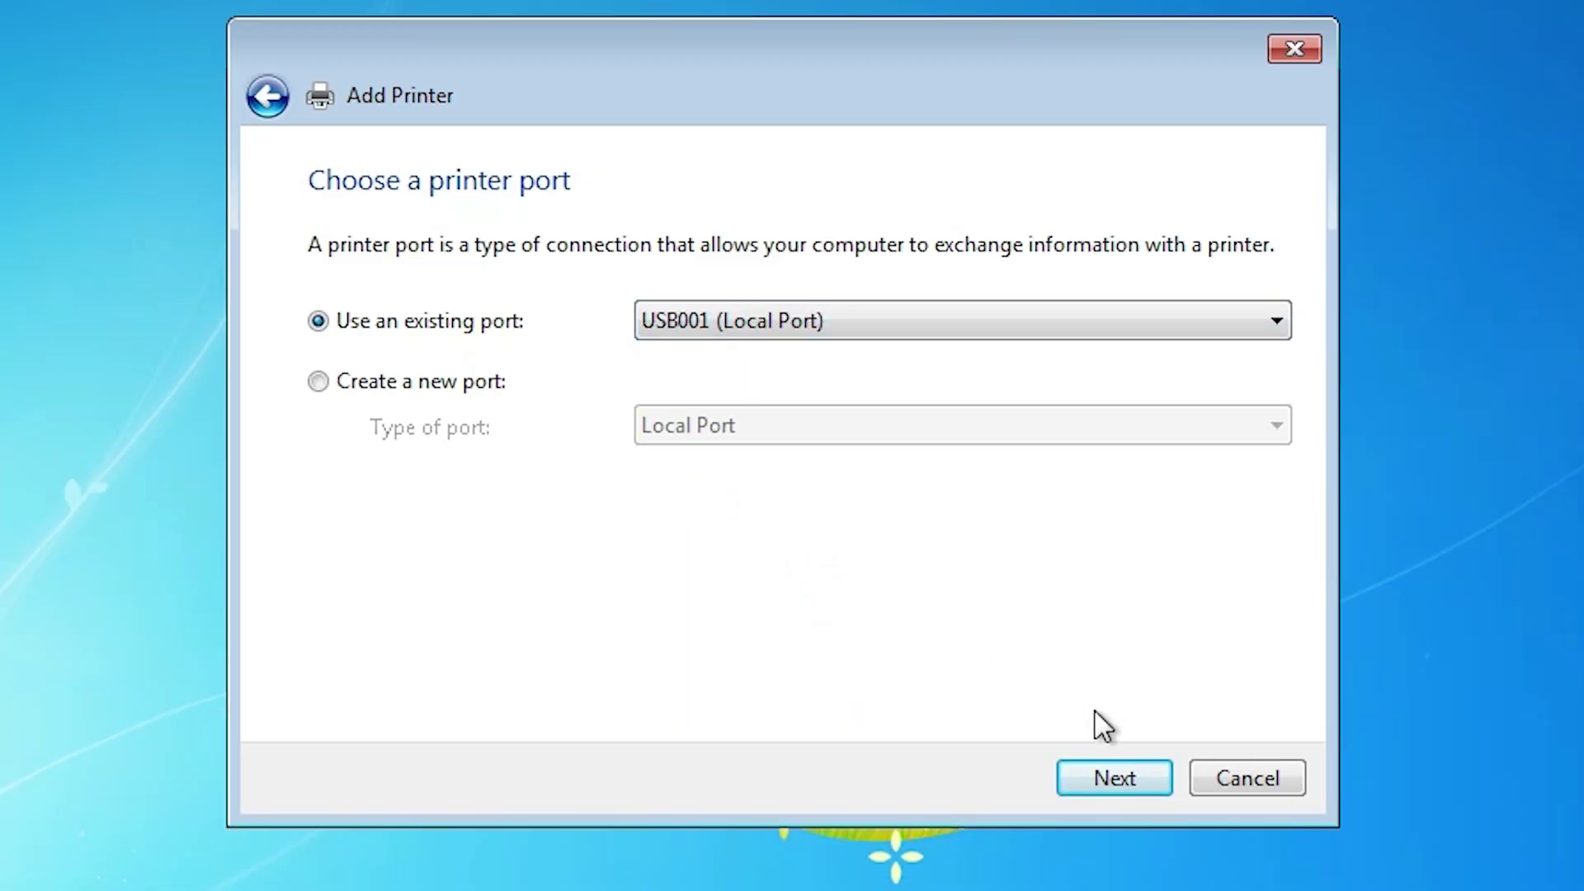
pyautogui.click(1063, 771)
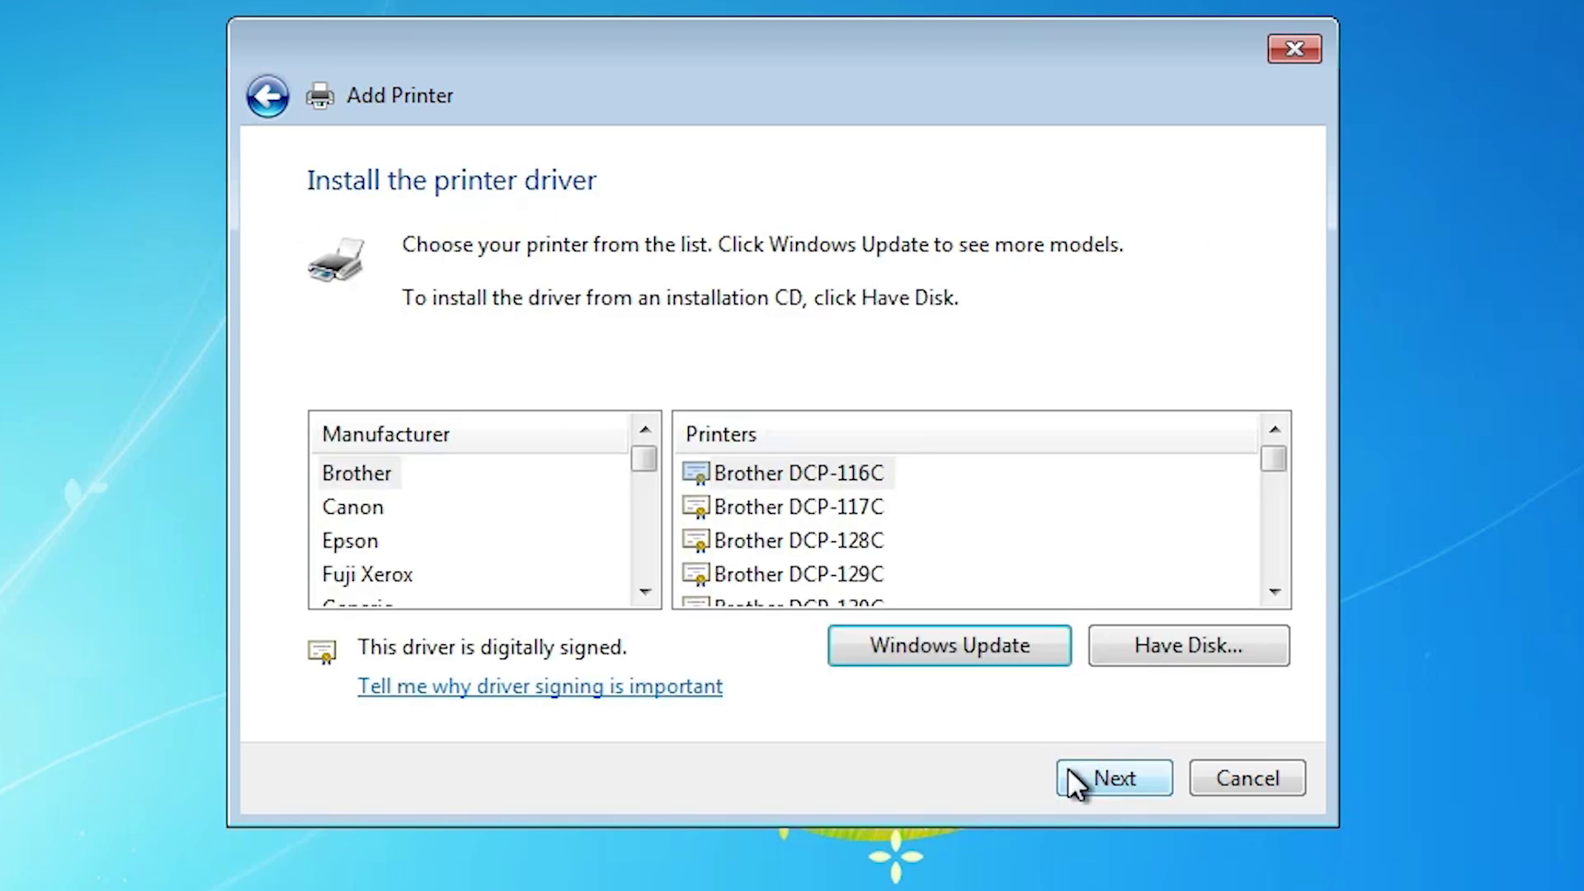
# Step: Browse from Have Disk to the Desktop L3150 > L3150 > WINX86 driver folder
pyautogui.click(1220, 652)
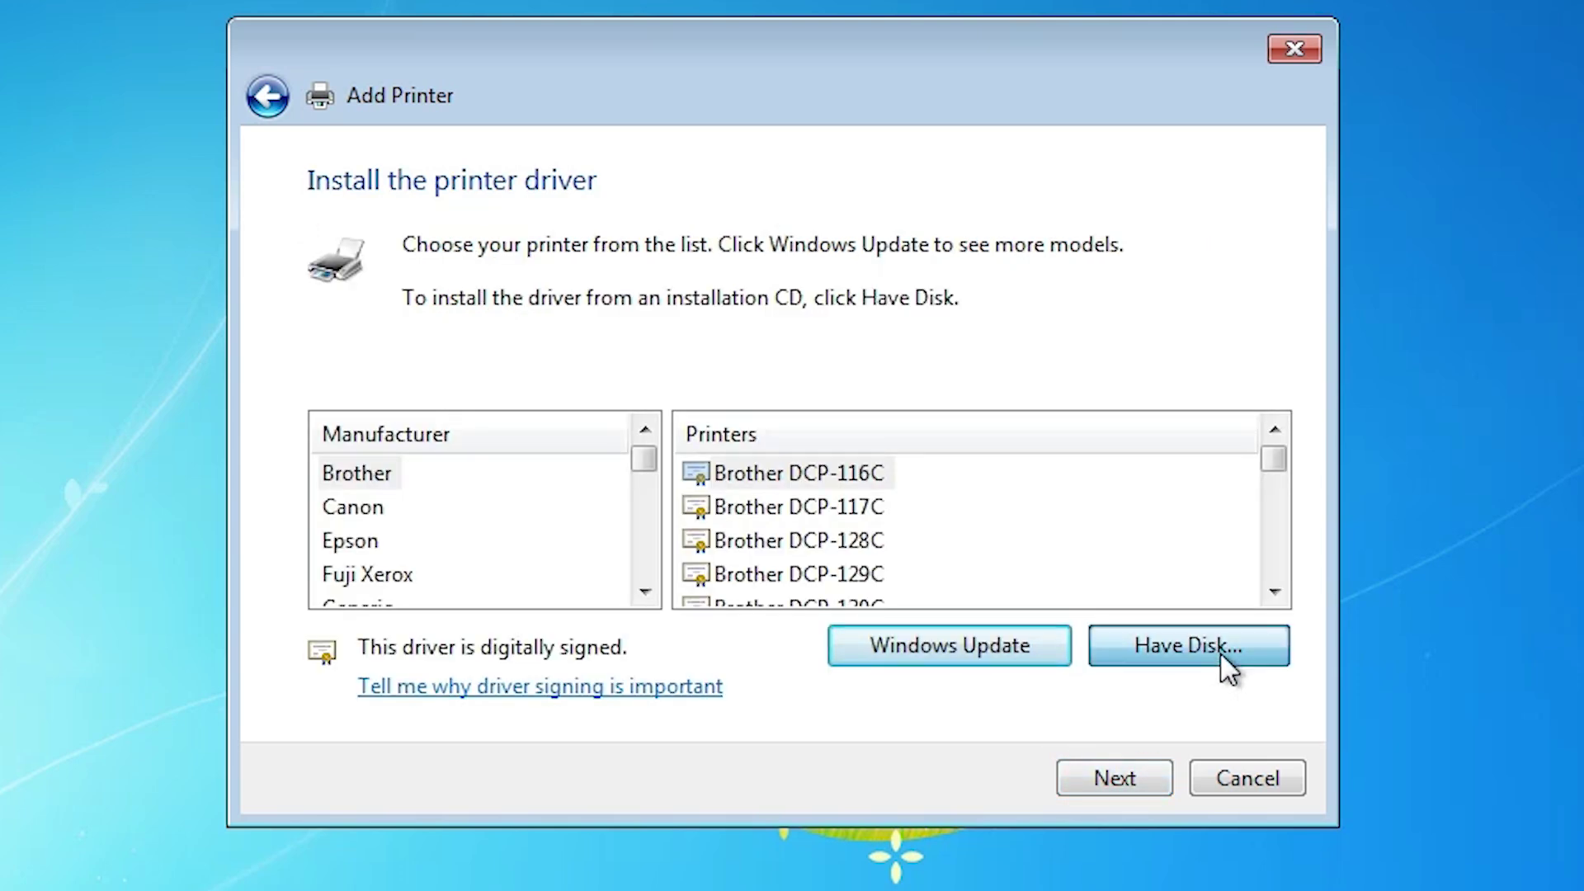
pyautogui.click(1094, 589)
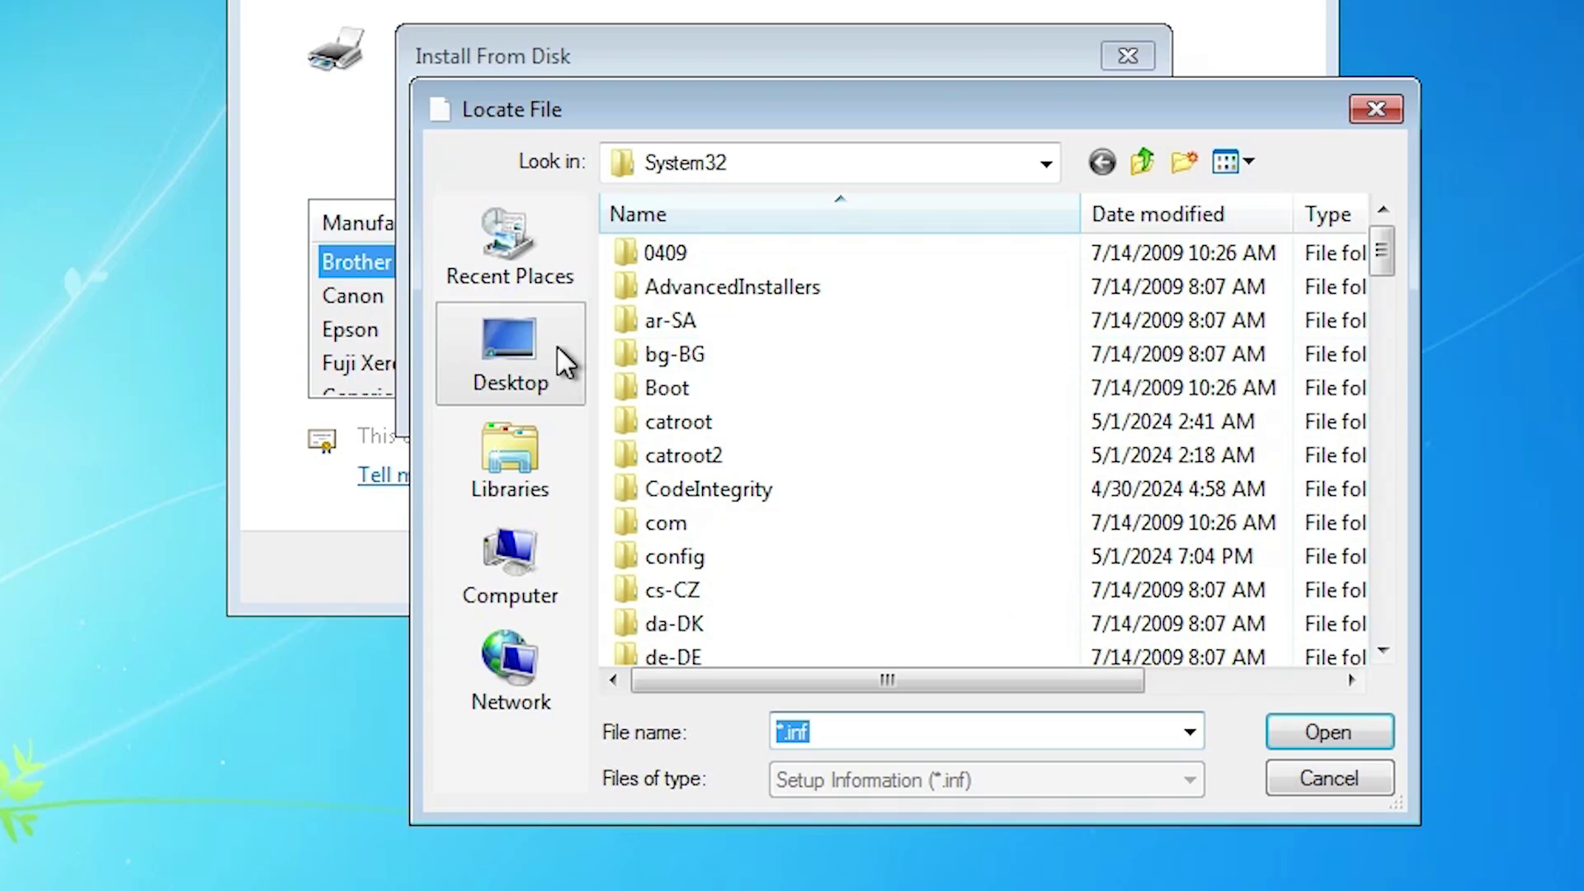
pyautogui.click(516, 557)
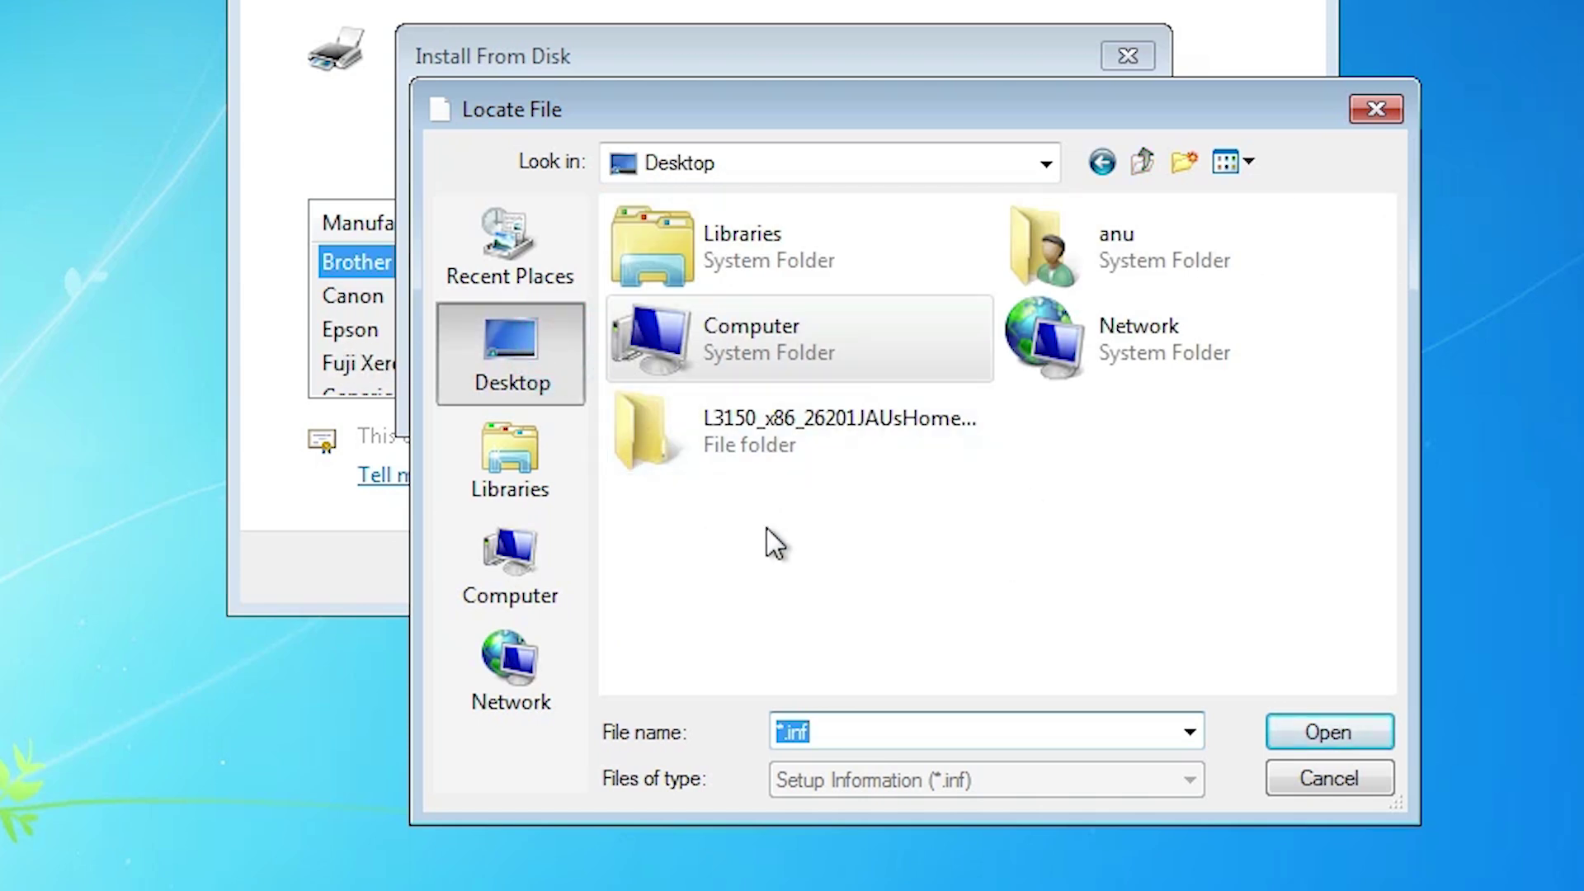
pyautogui.doubleClick(859, 455)
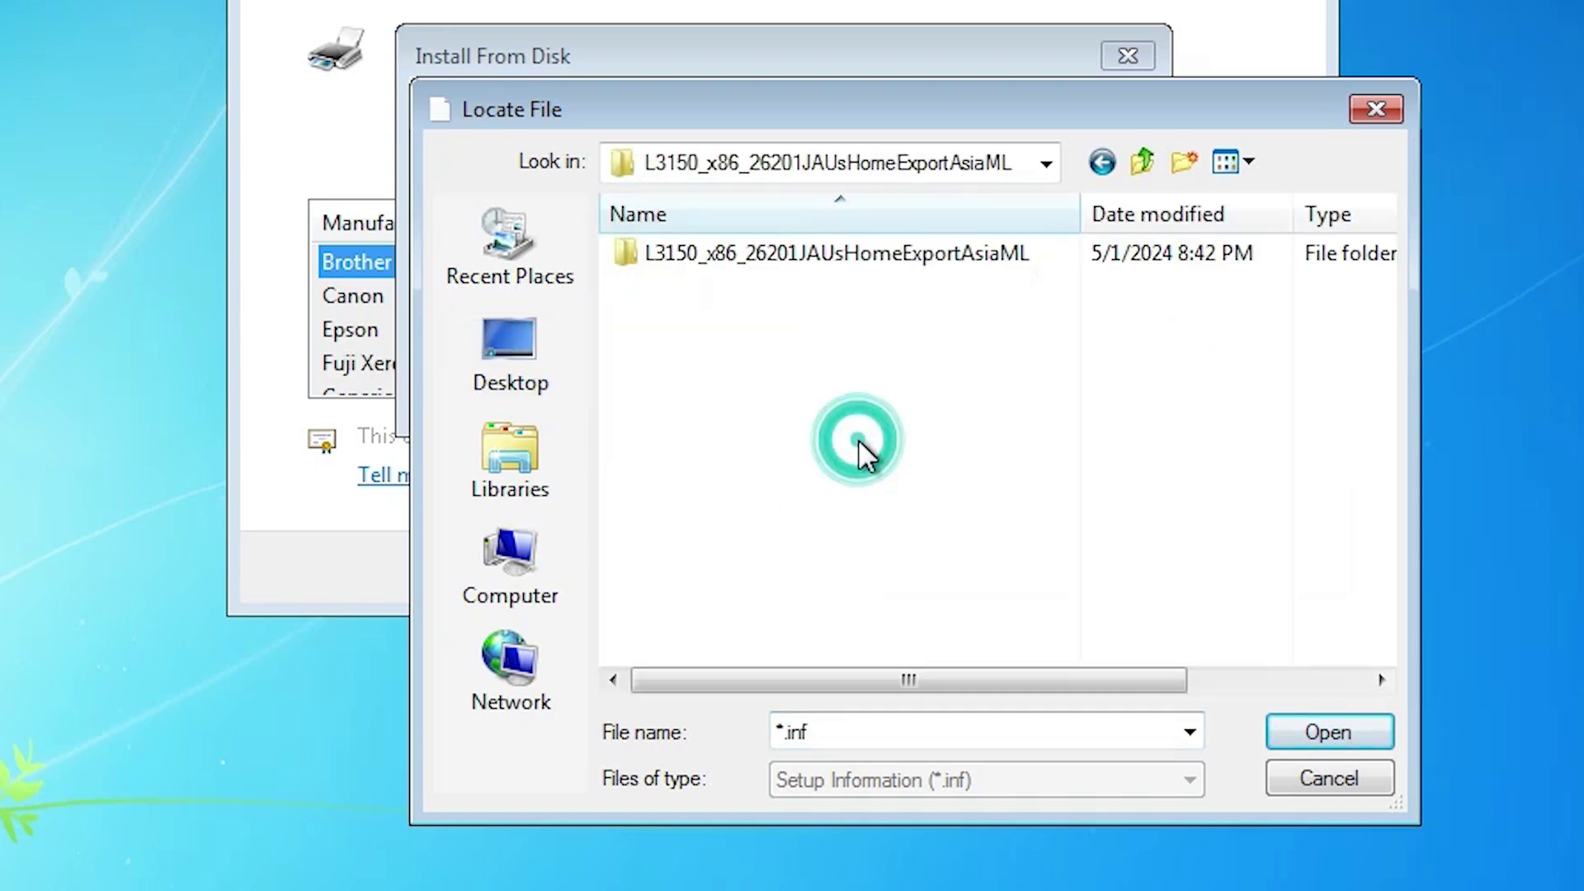
pyautogui.doubleClick(879, 262)
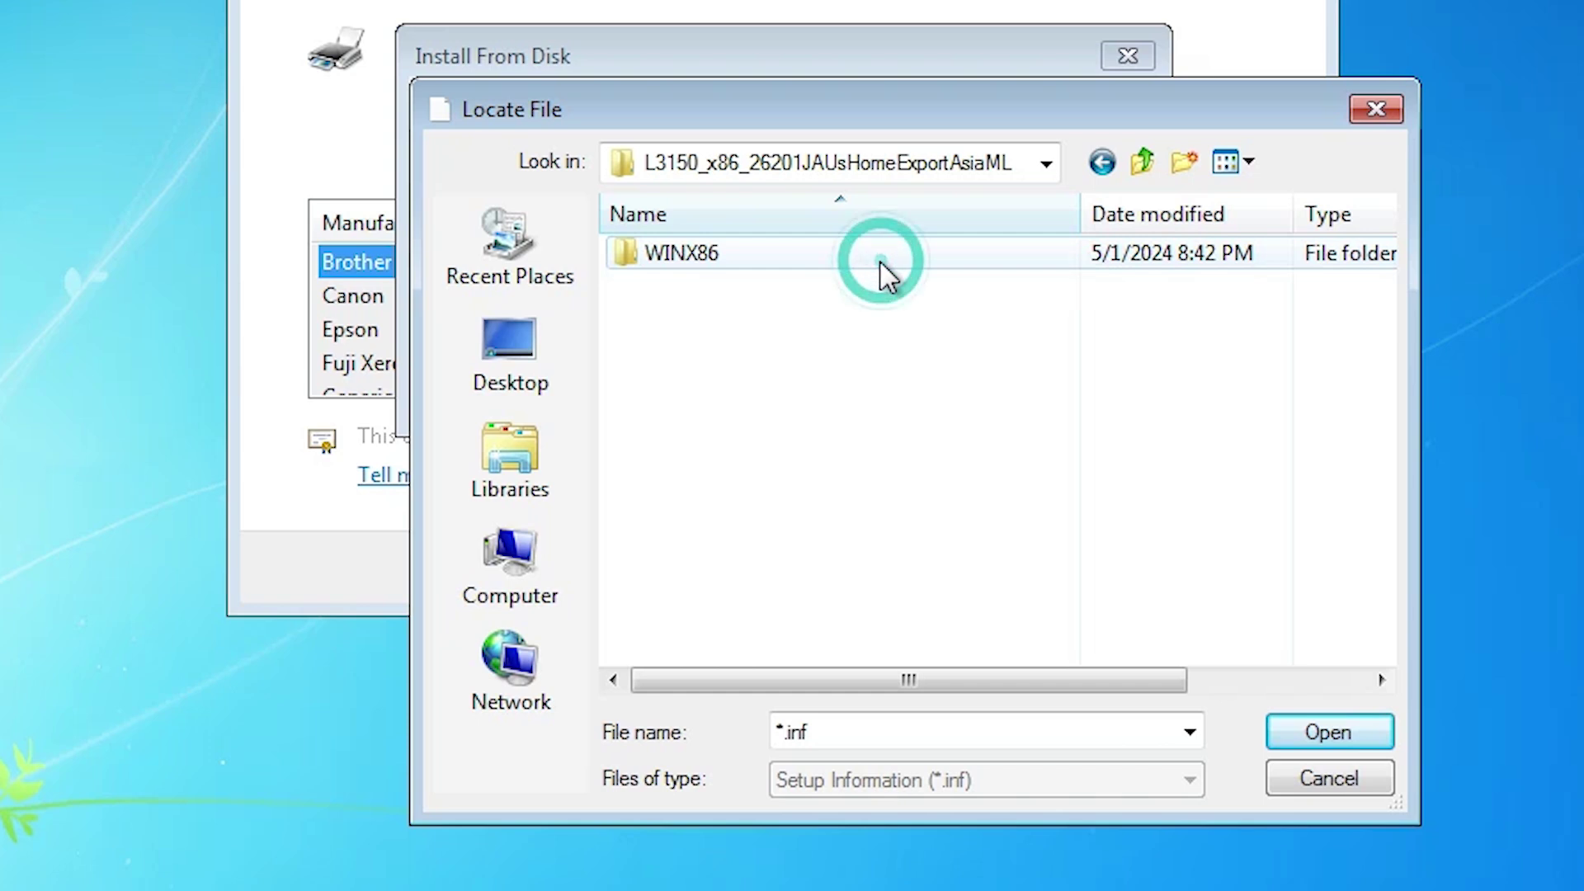
pyautogui.doubleClick(800, 257)
# Step: Load the E_JF1UNE setup file so the driver list offers EPSON L3150 Series
pyautogui.click(677, 329)
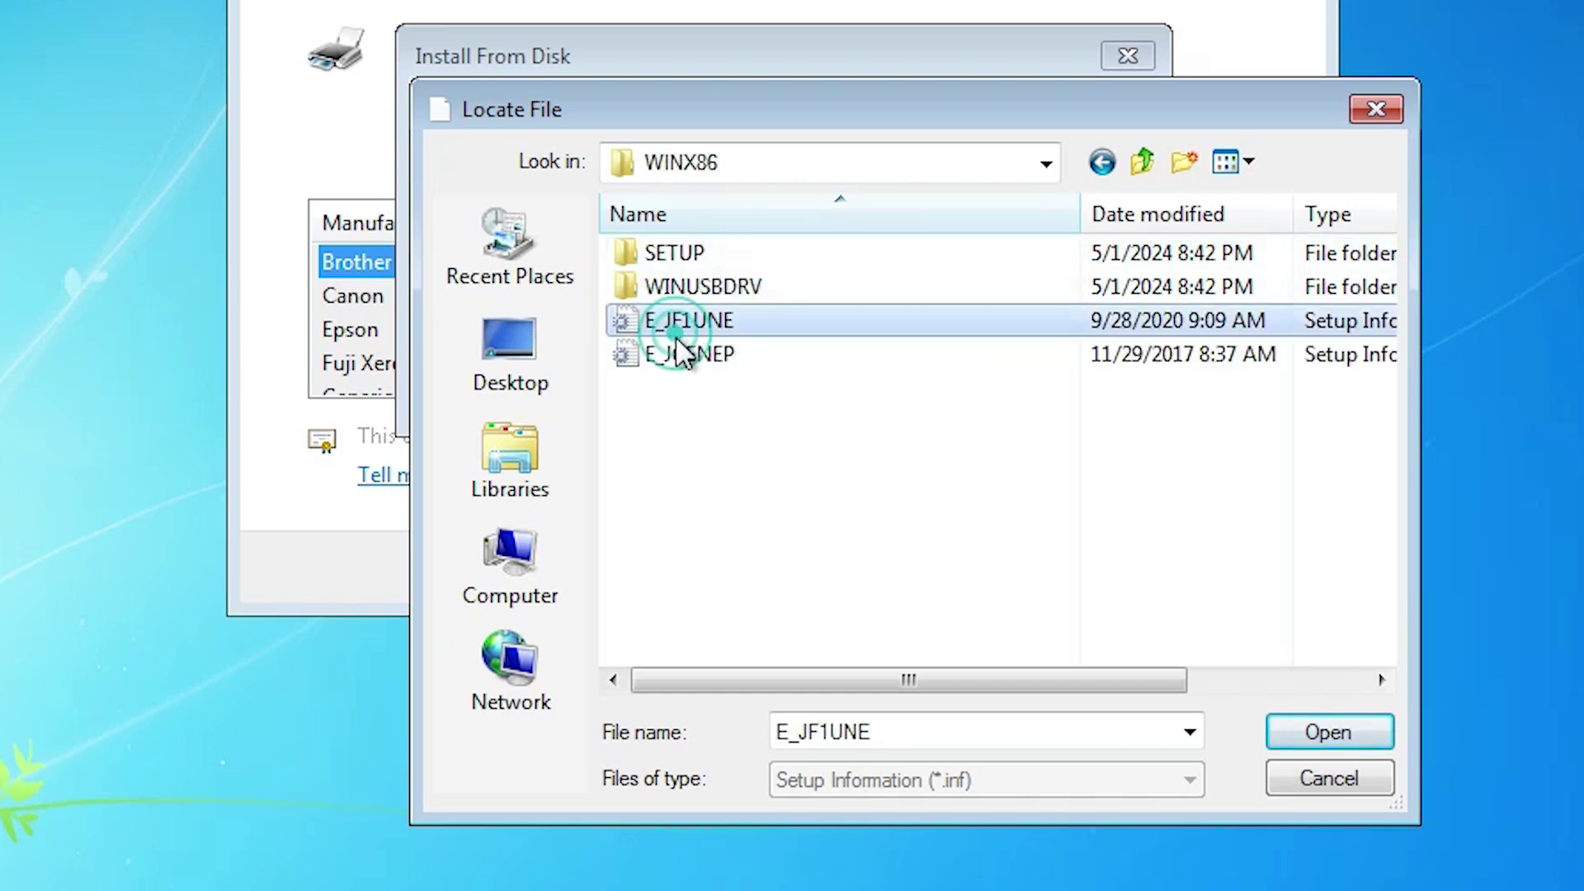
pyautogui.click(682, 356)
pyautogui.click(693, 363)
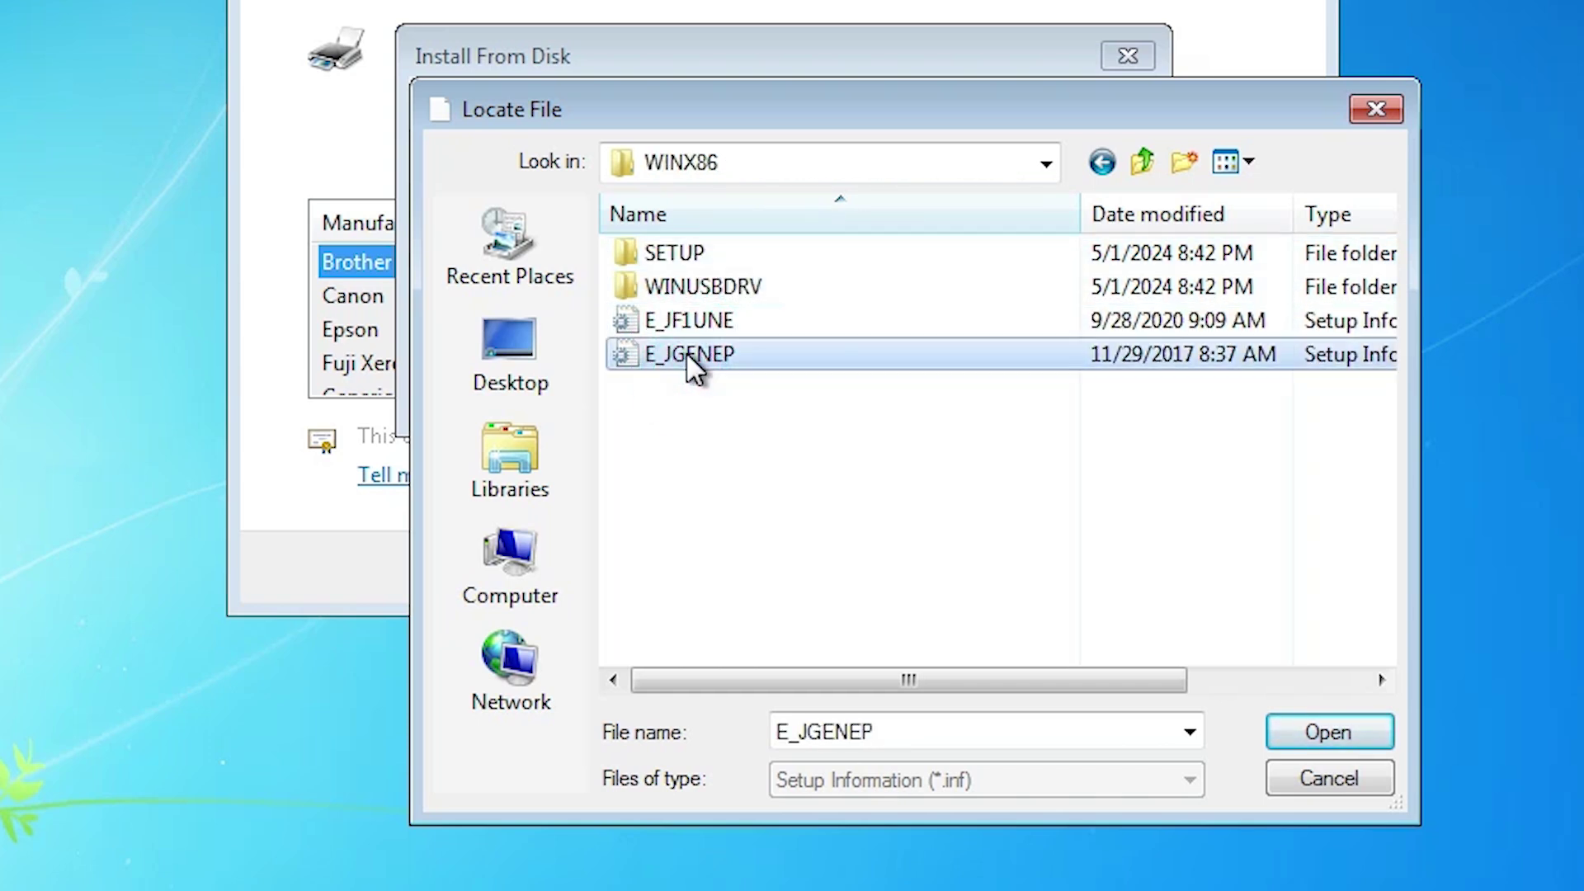
pyautogui.click(704, 324)
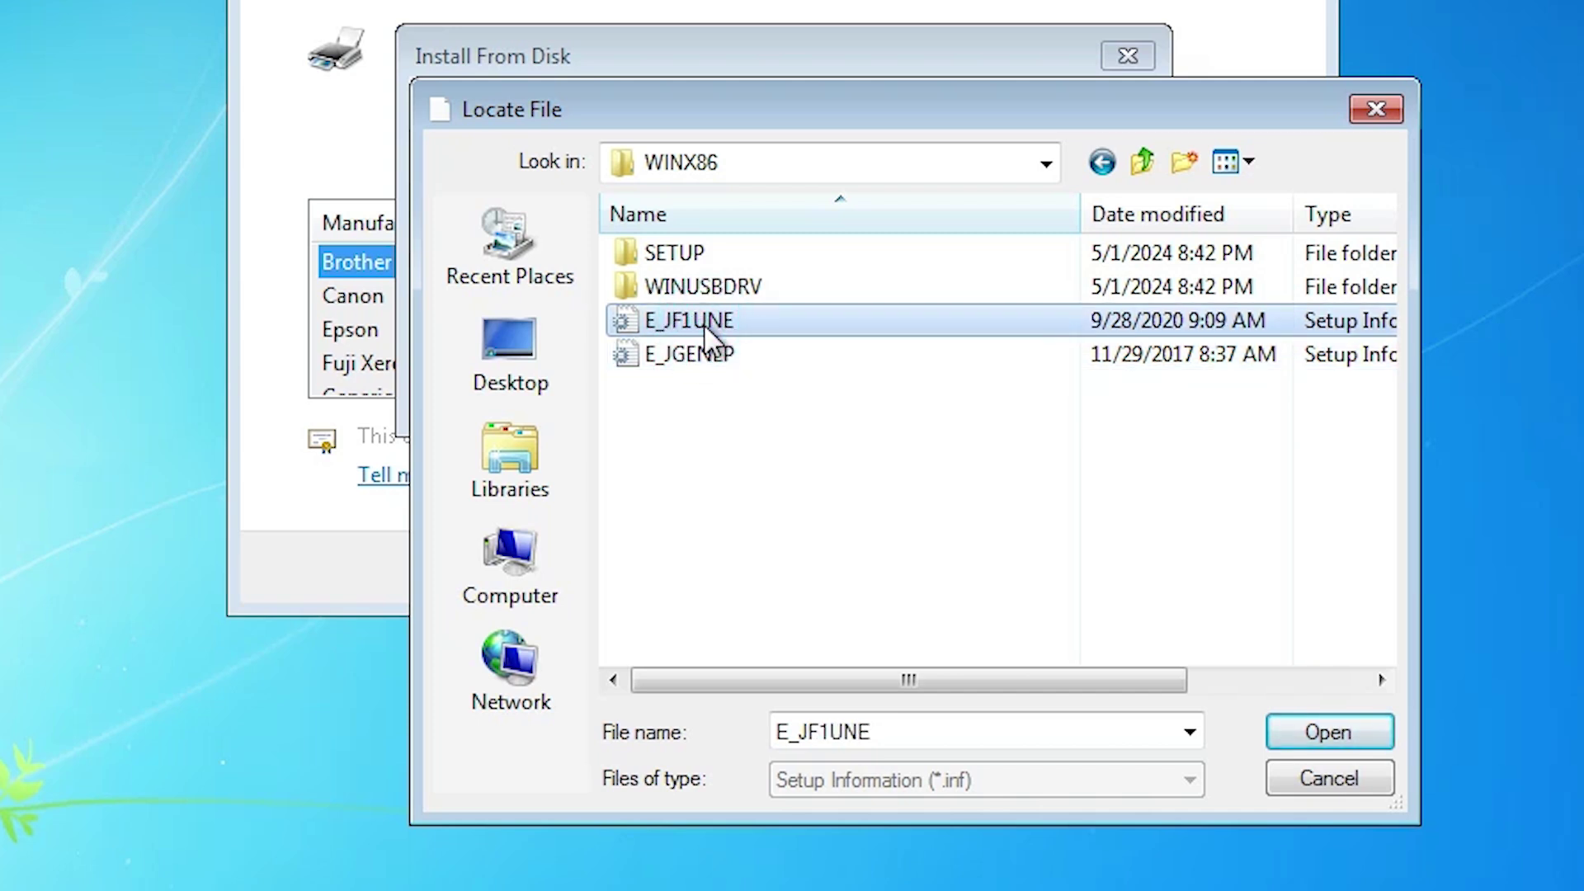
pyautogui.click(1319, 727)
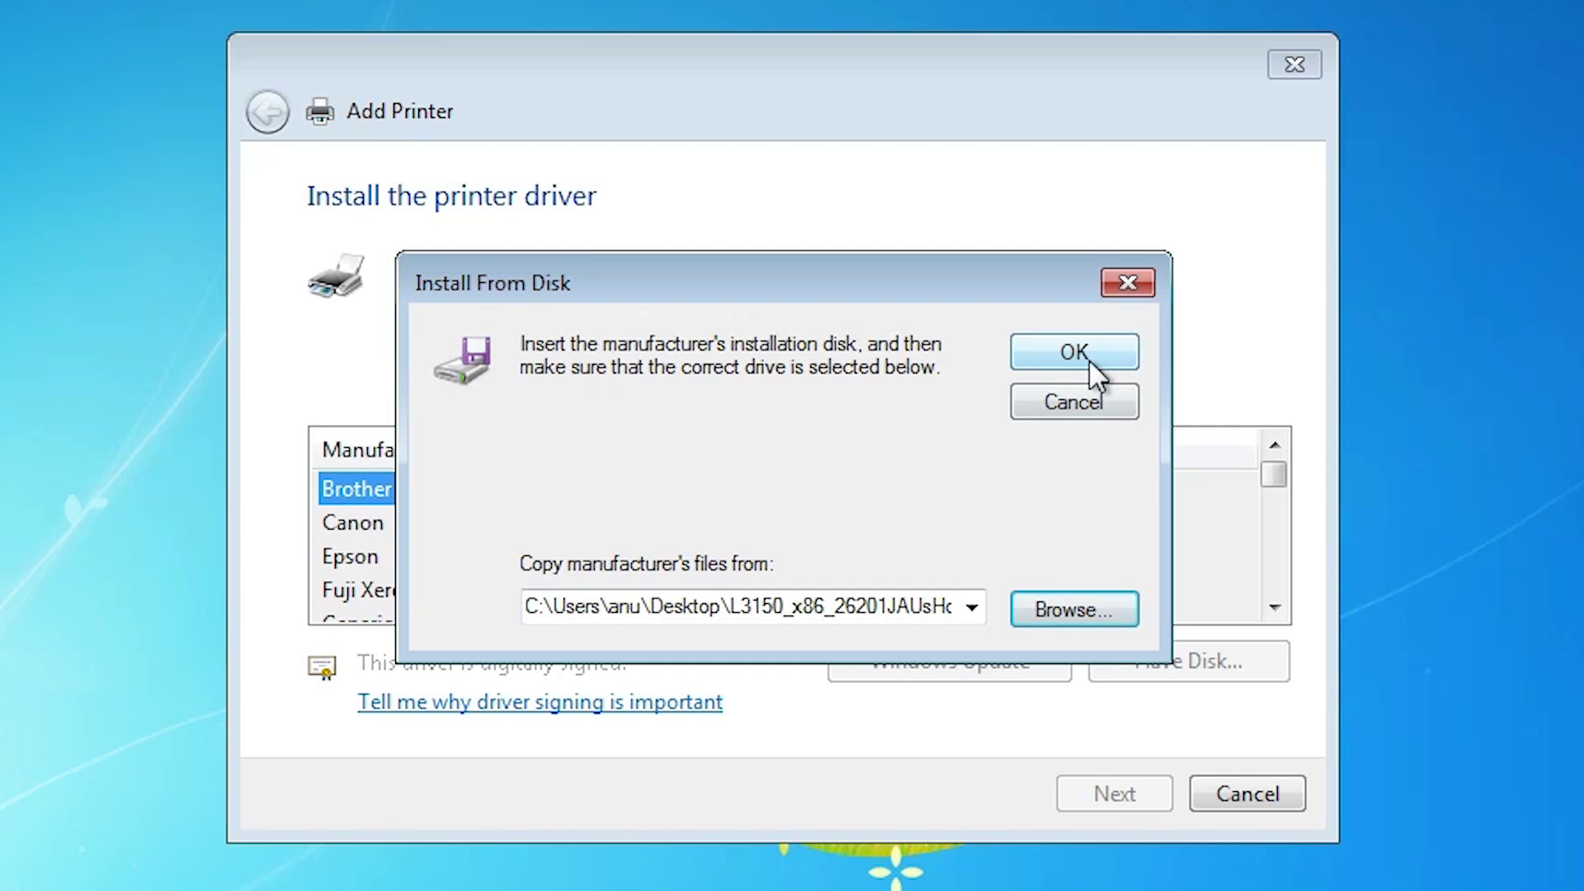
pyautogui.click(1089, 360)
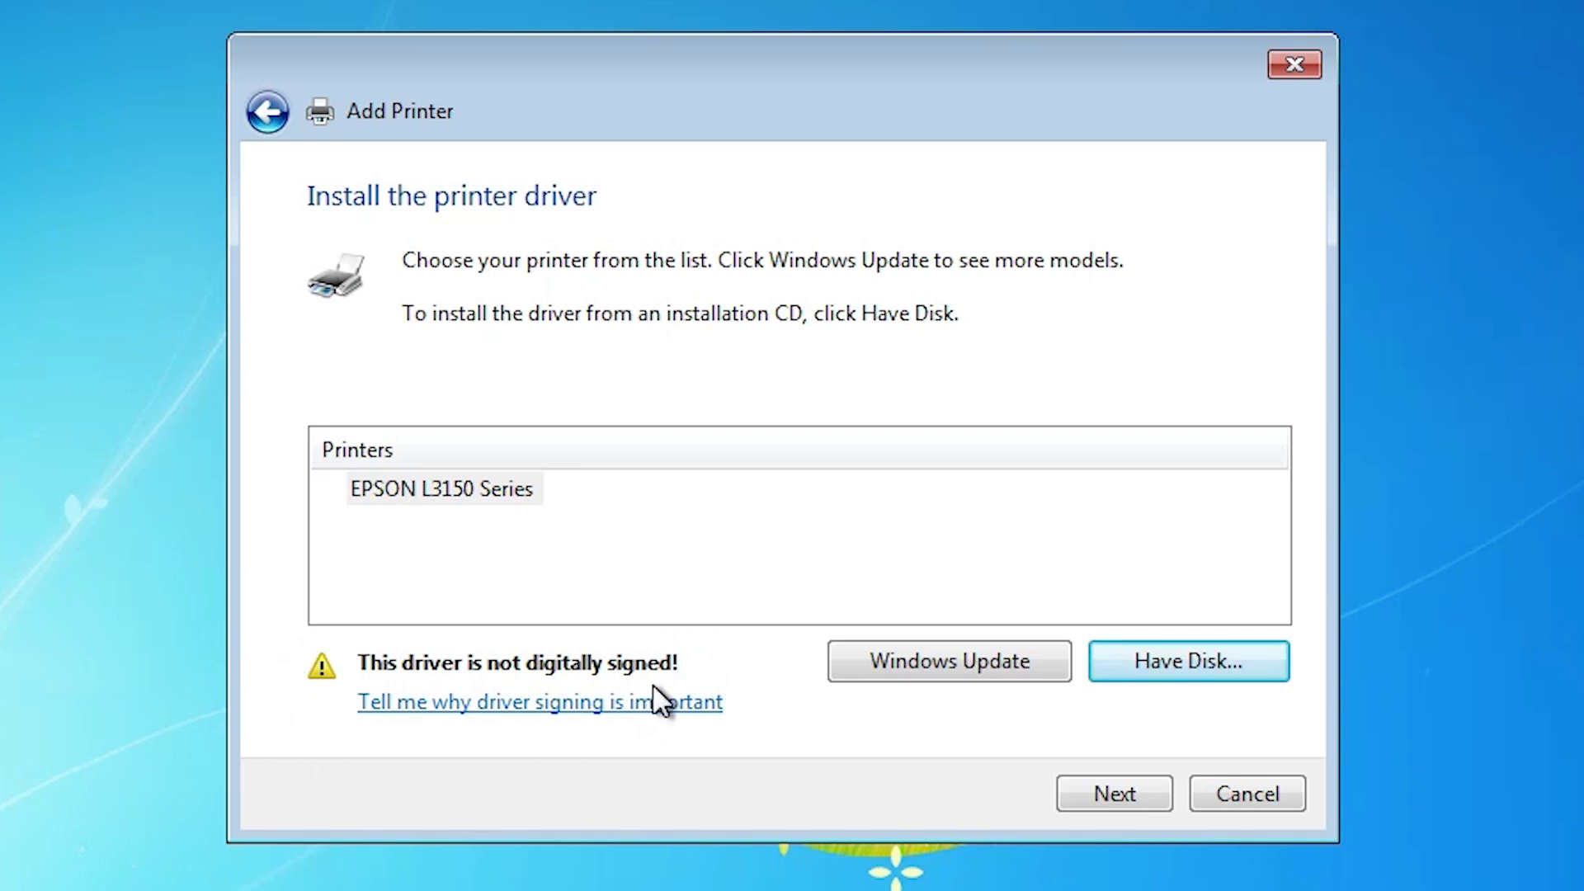
# Step: Choose the EPSON L3150 Series model, rename the printer to 'EPSON L3150', and start installing
pyautogui.click(437, 500)
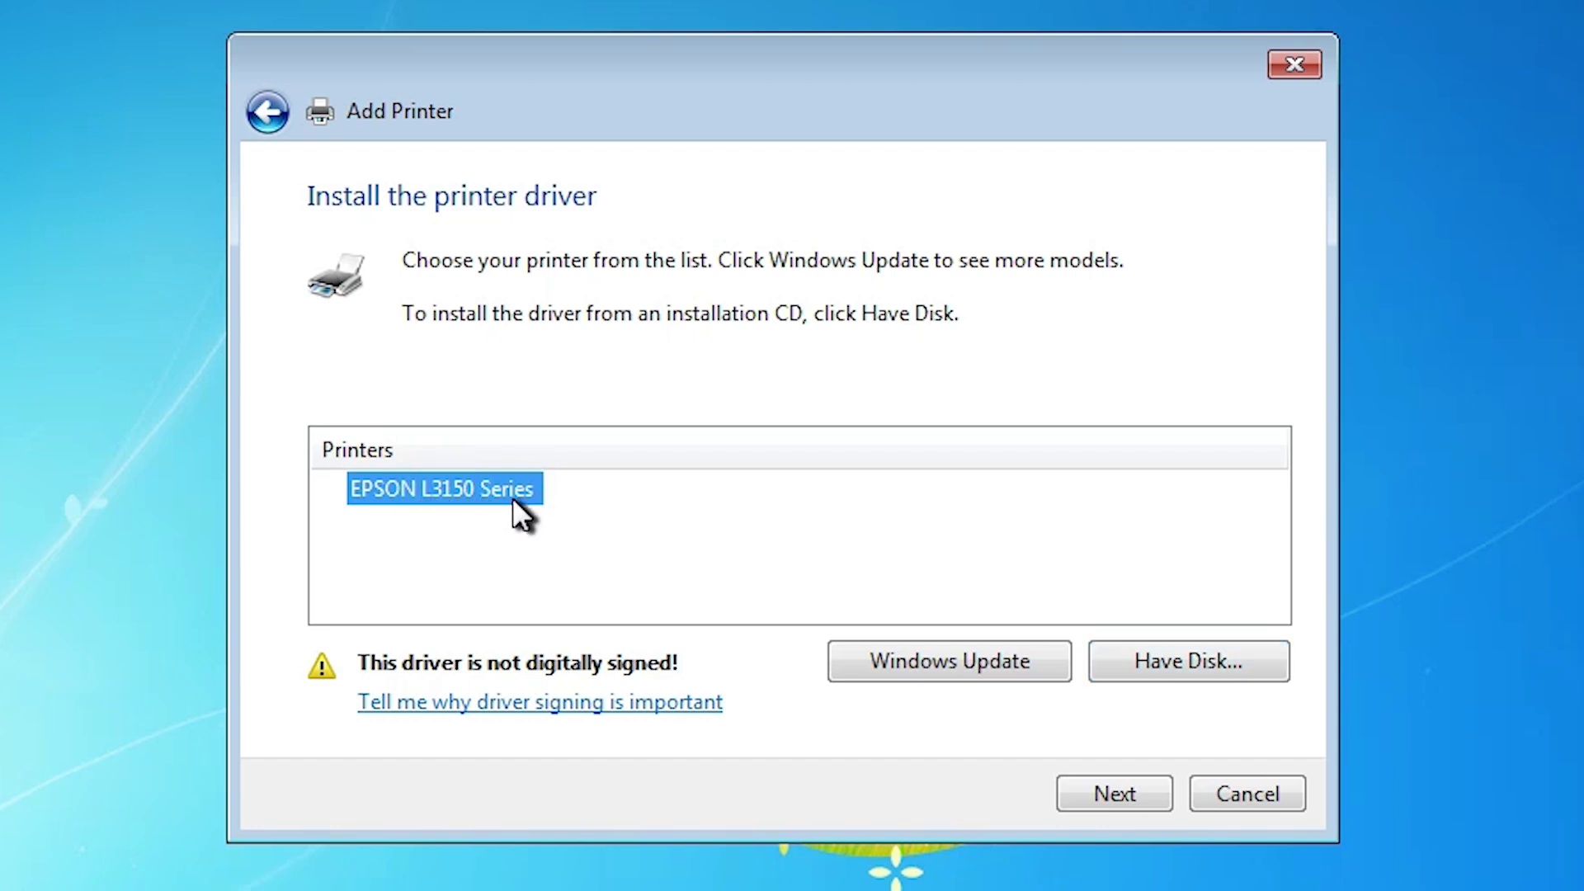
pyautogui.click(1077, 801)
pyautogui.click(743, 268)
pyautogui.moveTo(764, 272); pyautogui.dragTo(661, 271)
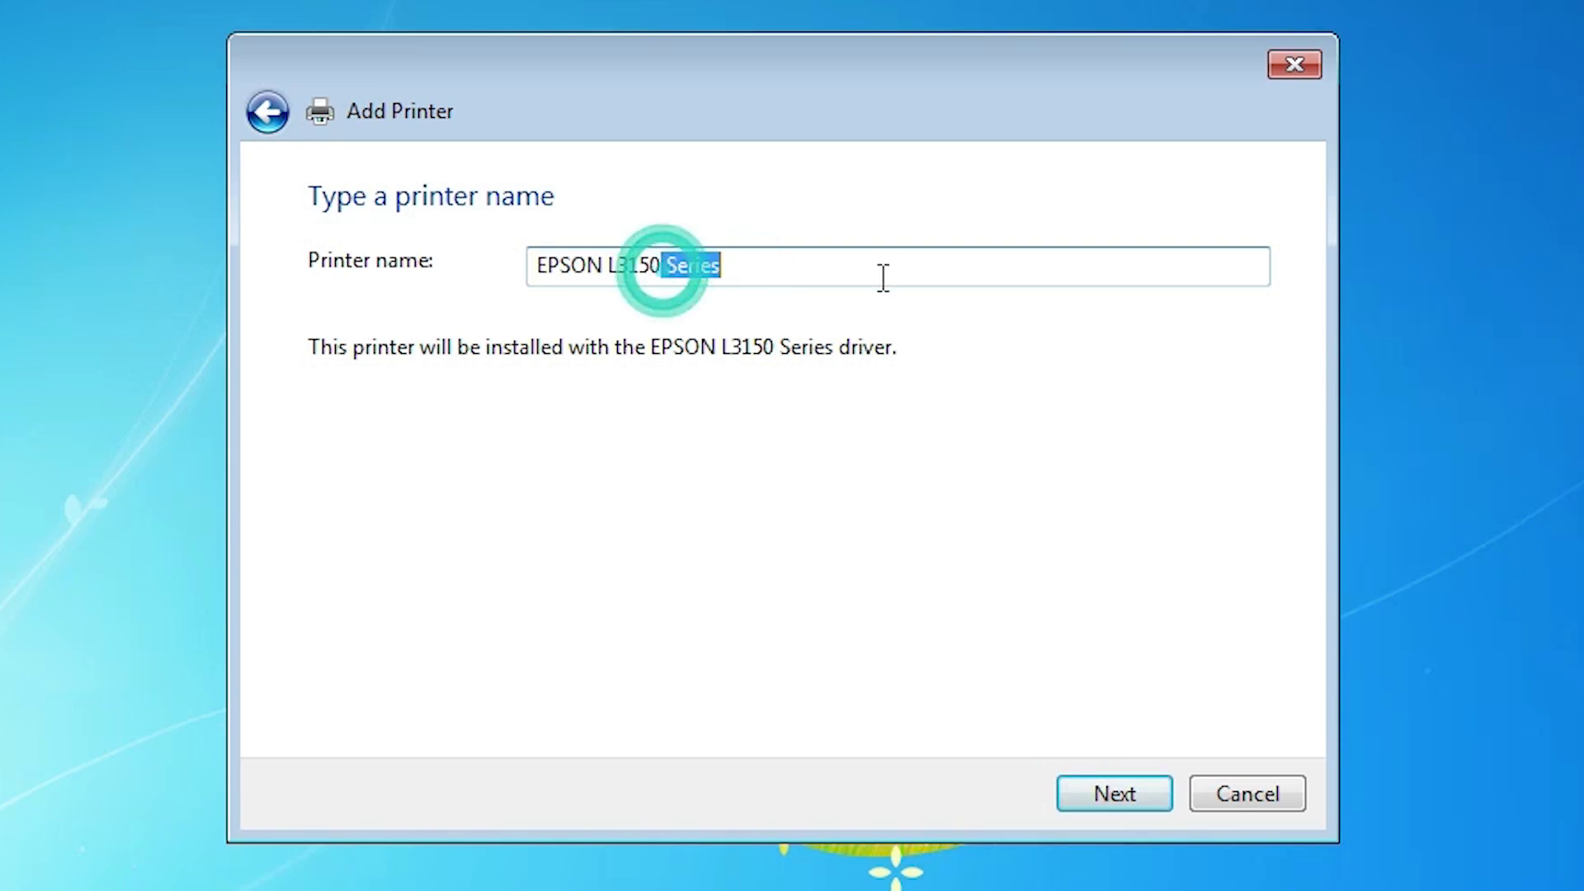
pyautogui.press('BackSpace')
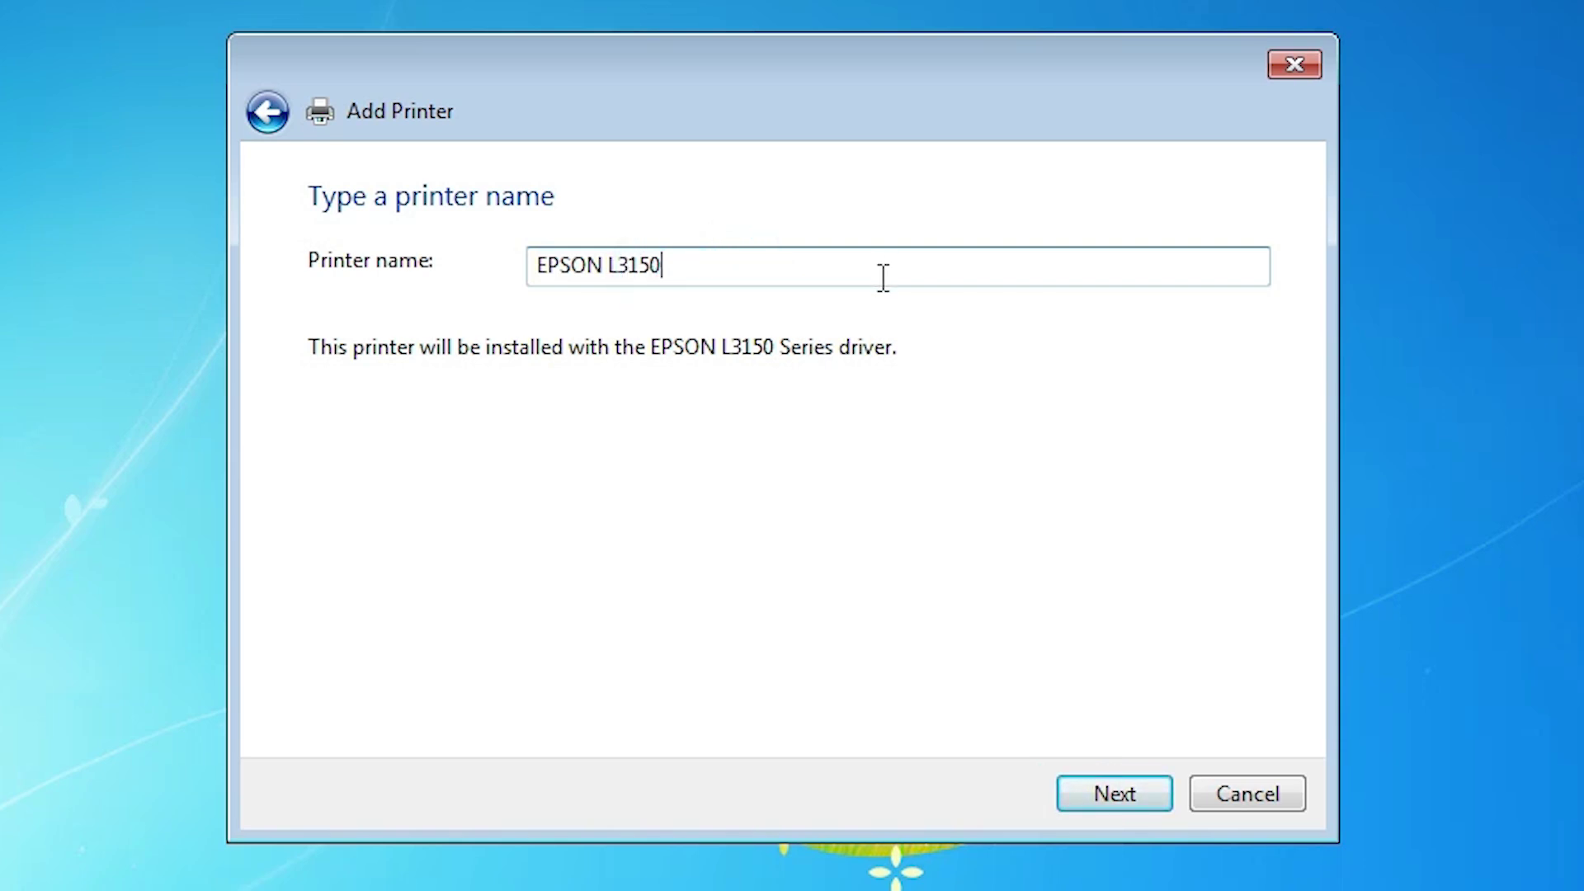
pyautogui.click(1114, 792)
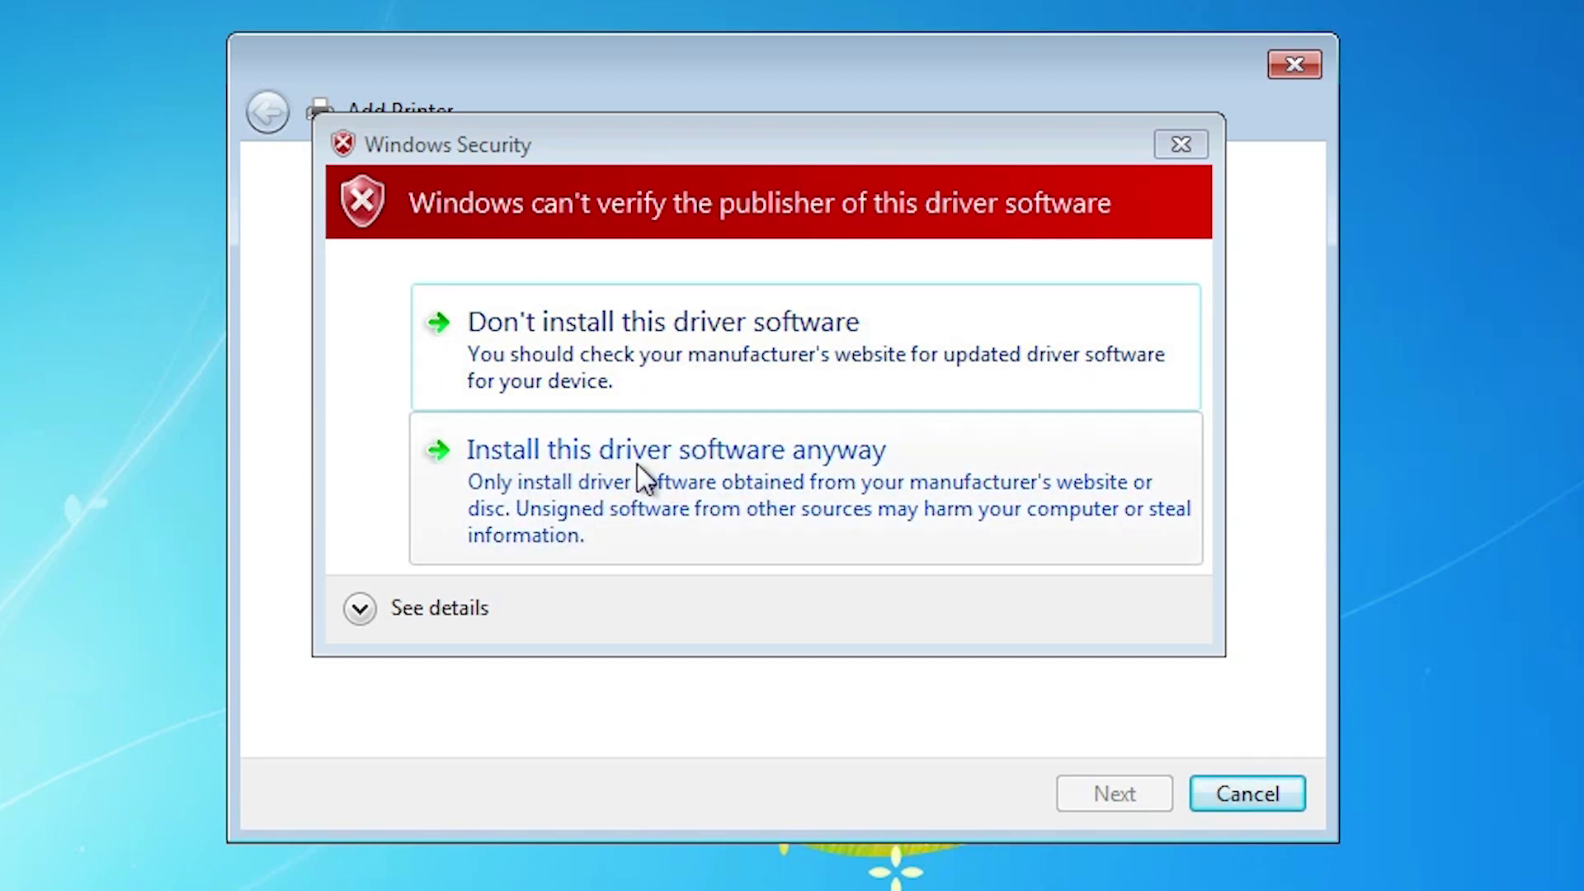
# Step: Approve the unverified EPSON driver and finish the wizard once EPSON L3150 is added
pyautogui.click(881, 491)
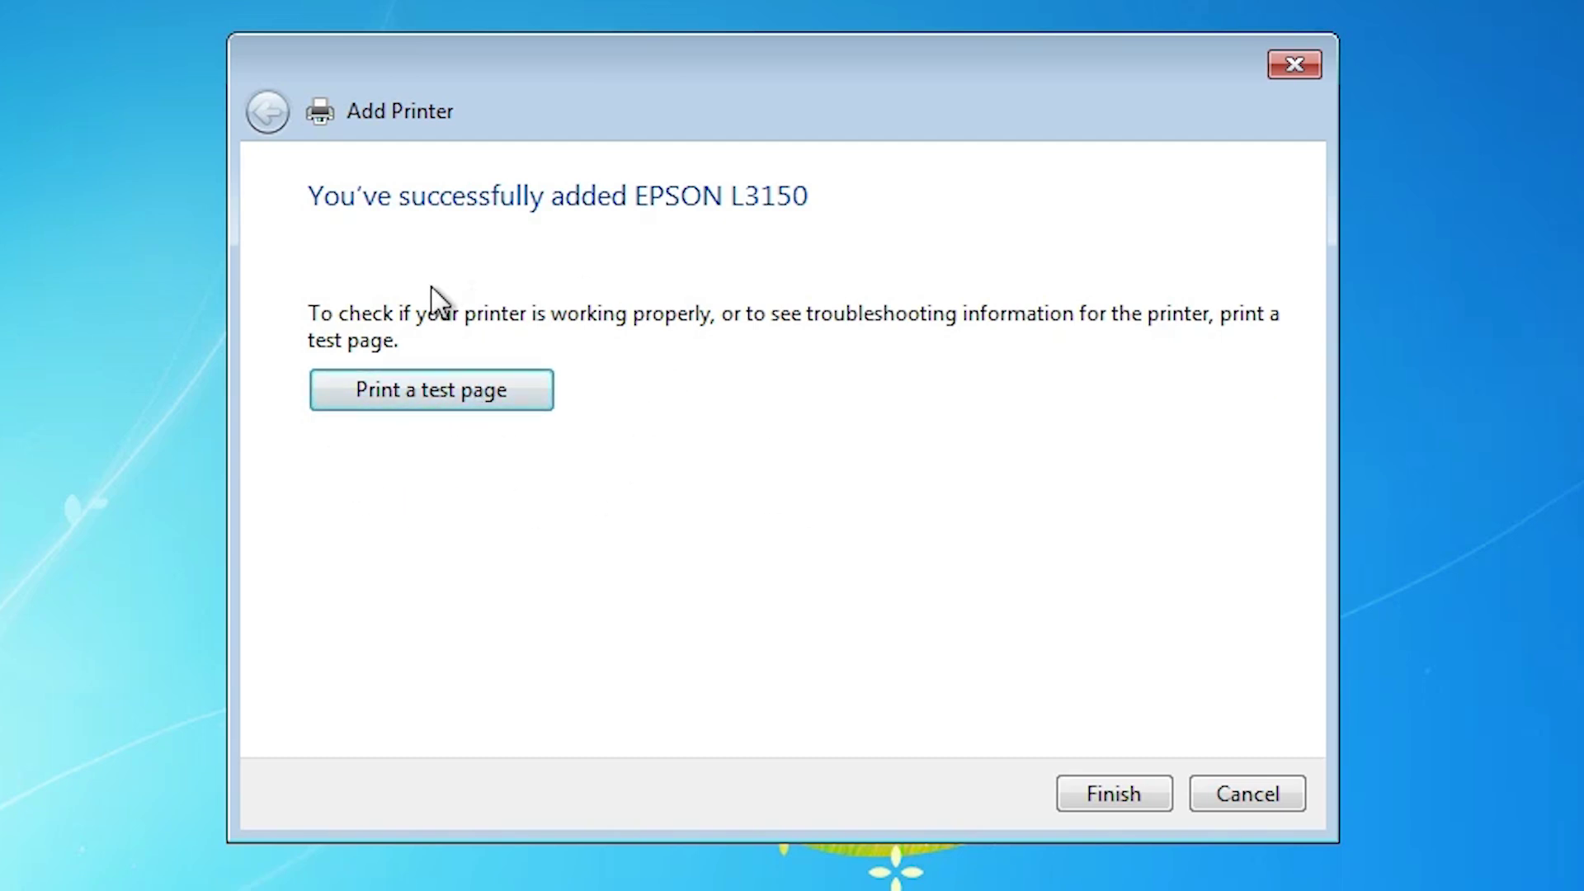
pyautogui.click(1111, 781)
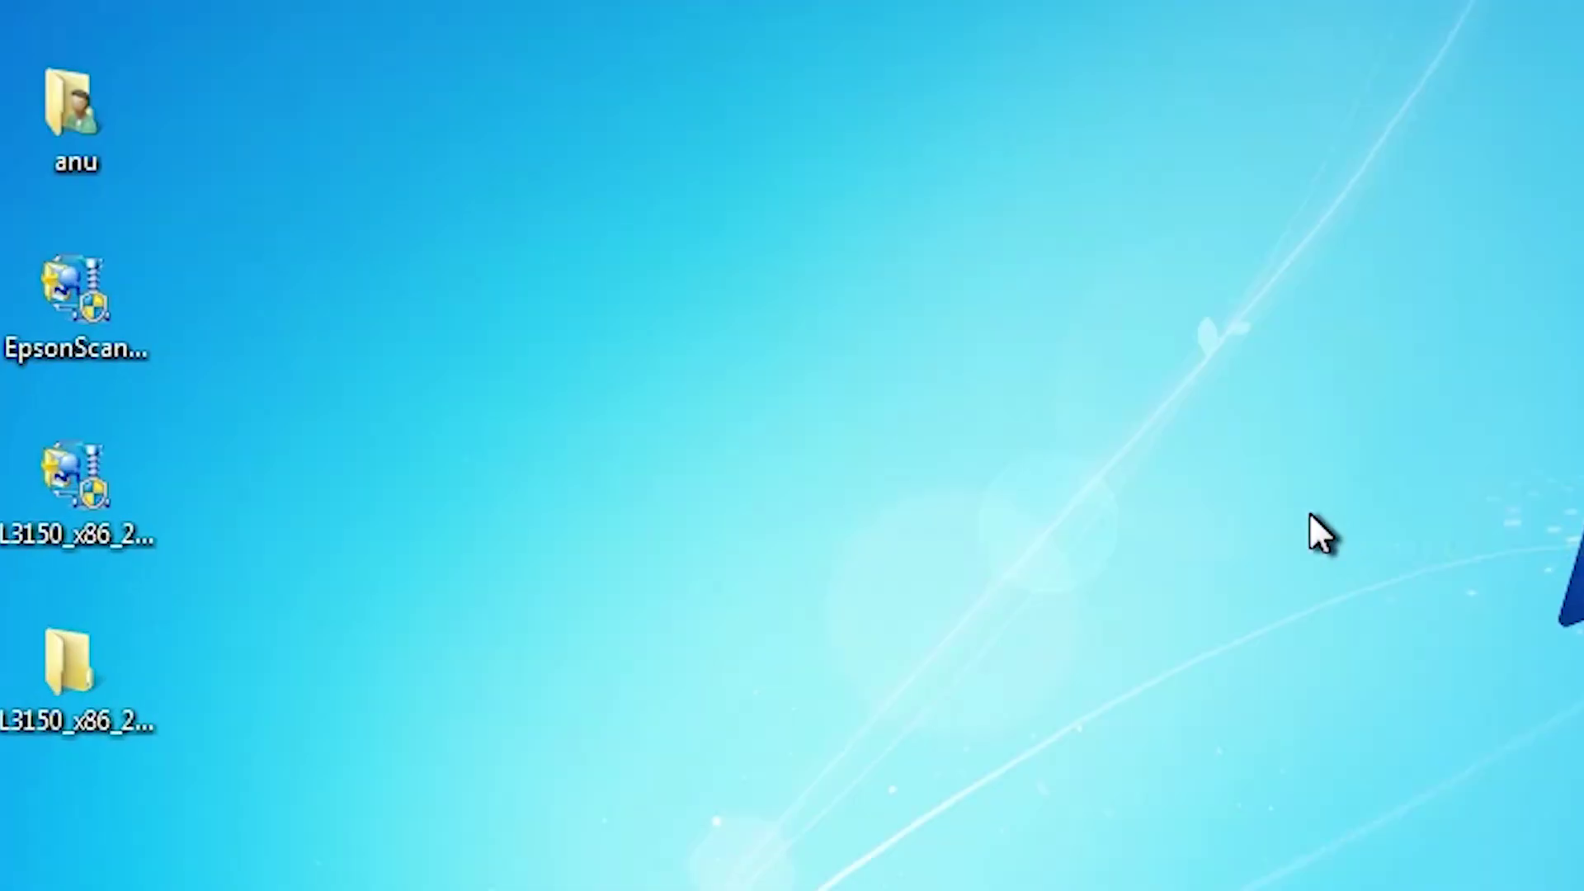
# Step: Run the EpsonScan2 installer from the desktop, accept the licence terms, and complete the installation
pyautogui.click(107, 330)
pyautogui.doubleClick(61, 331)
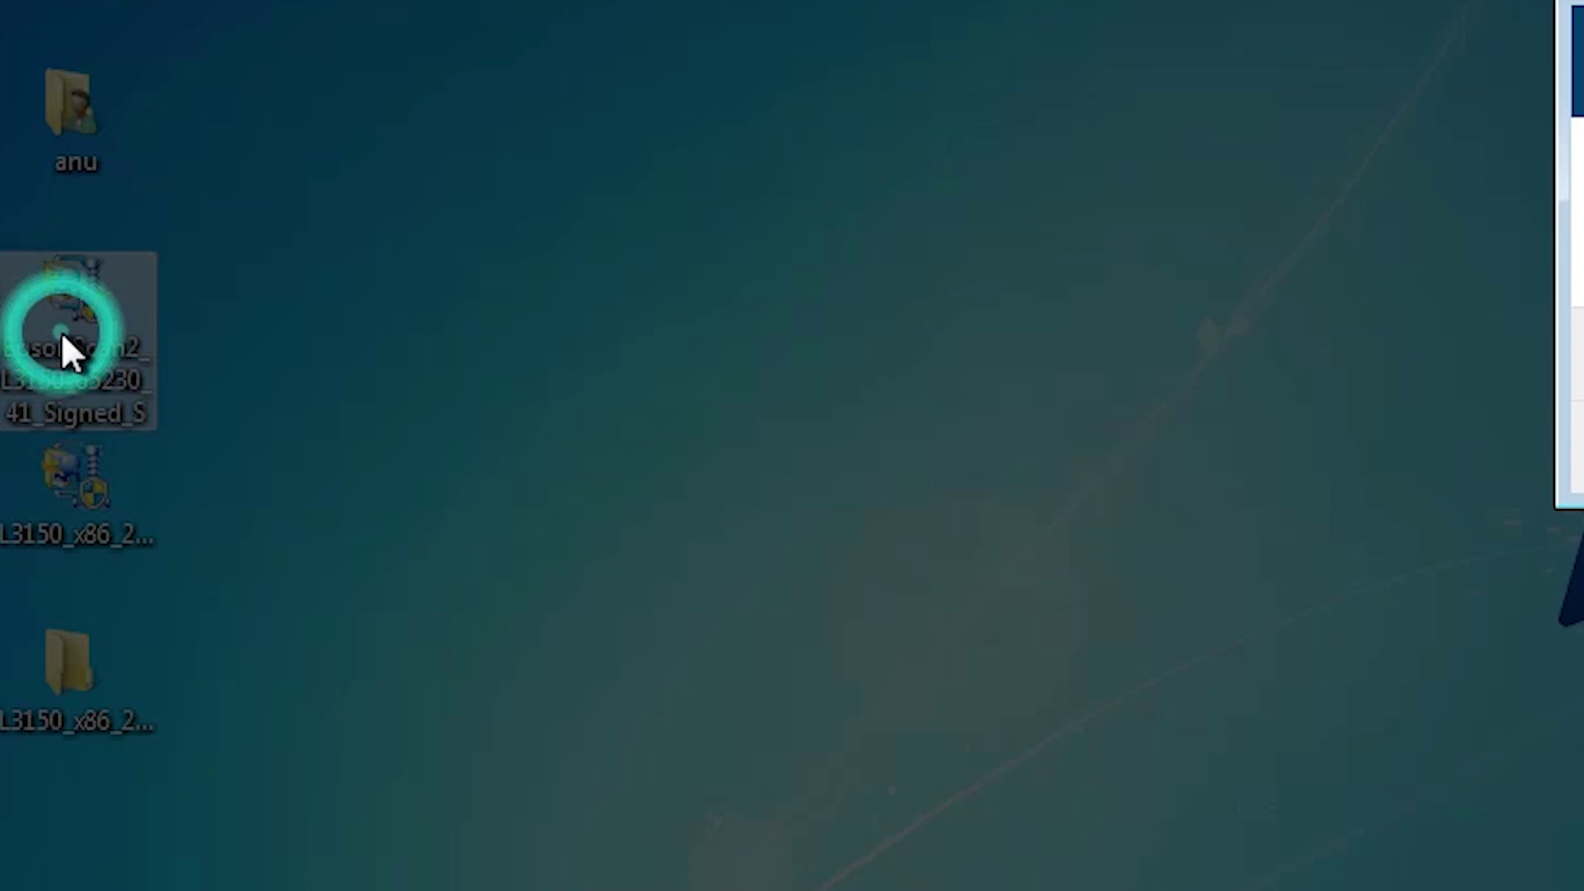
pyautogui.click(933, 547)
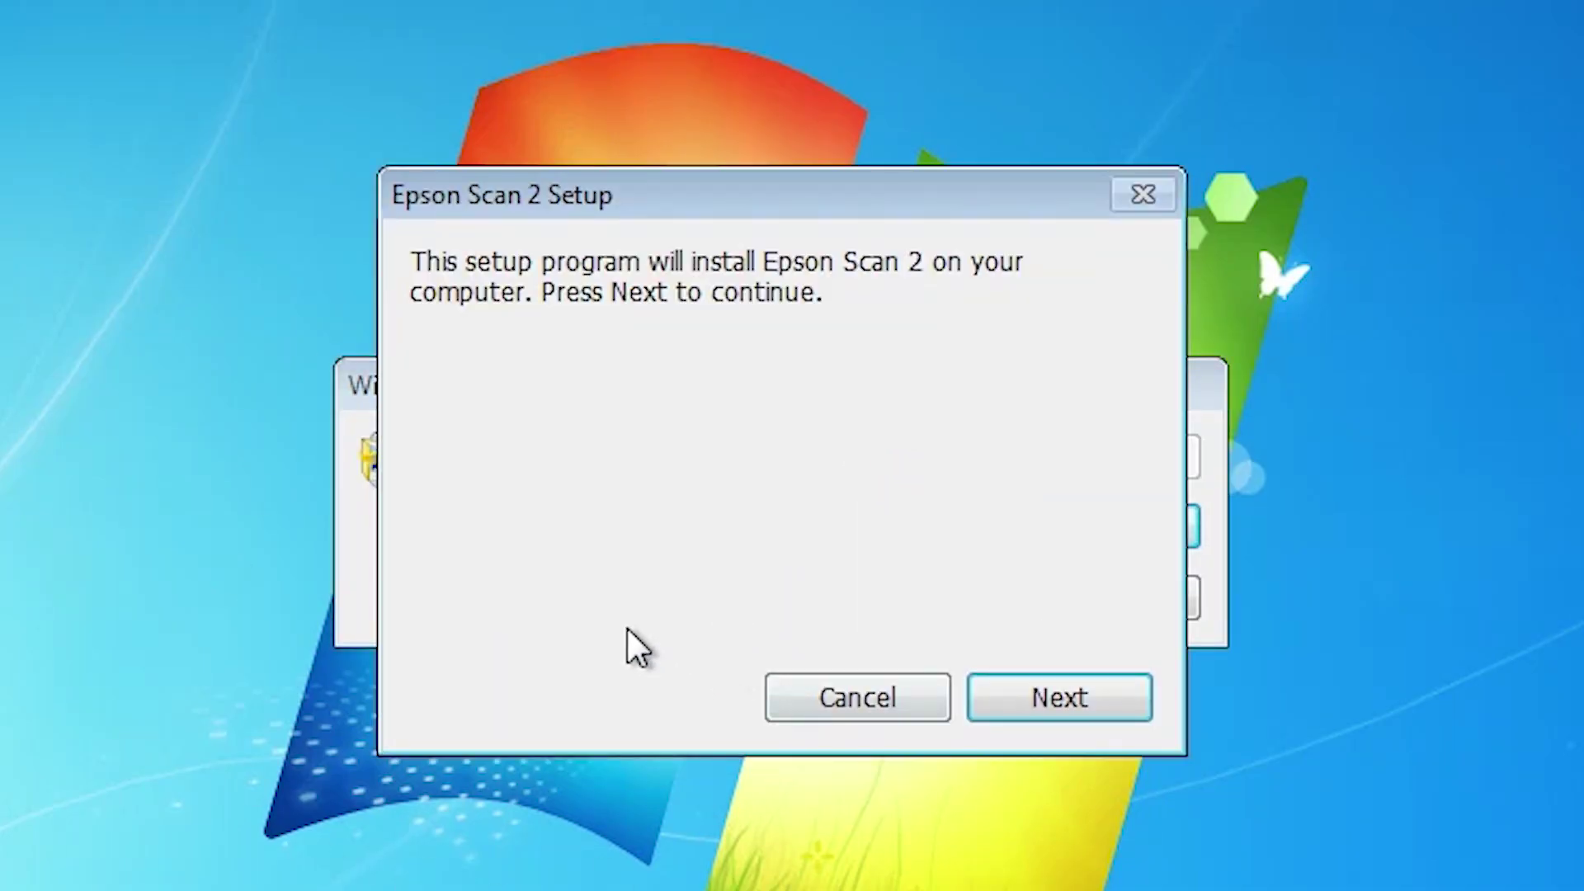
pyautogui.click(1055, 693)
pyautogui.click(611, 718)
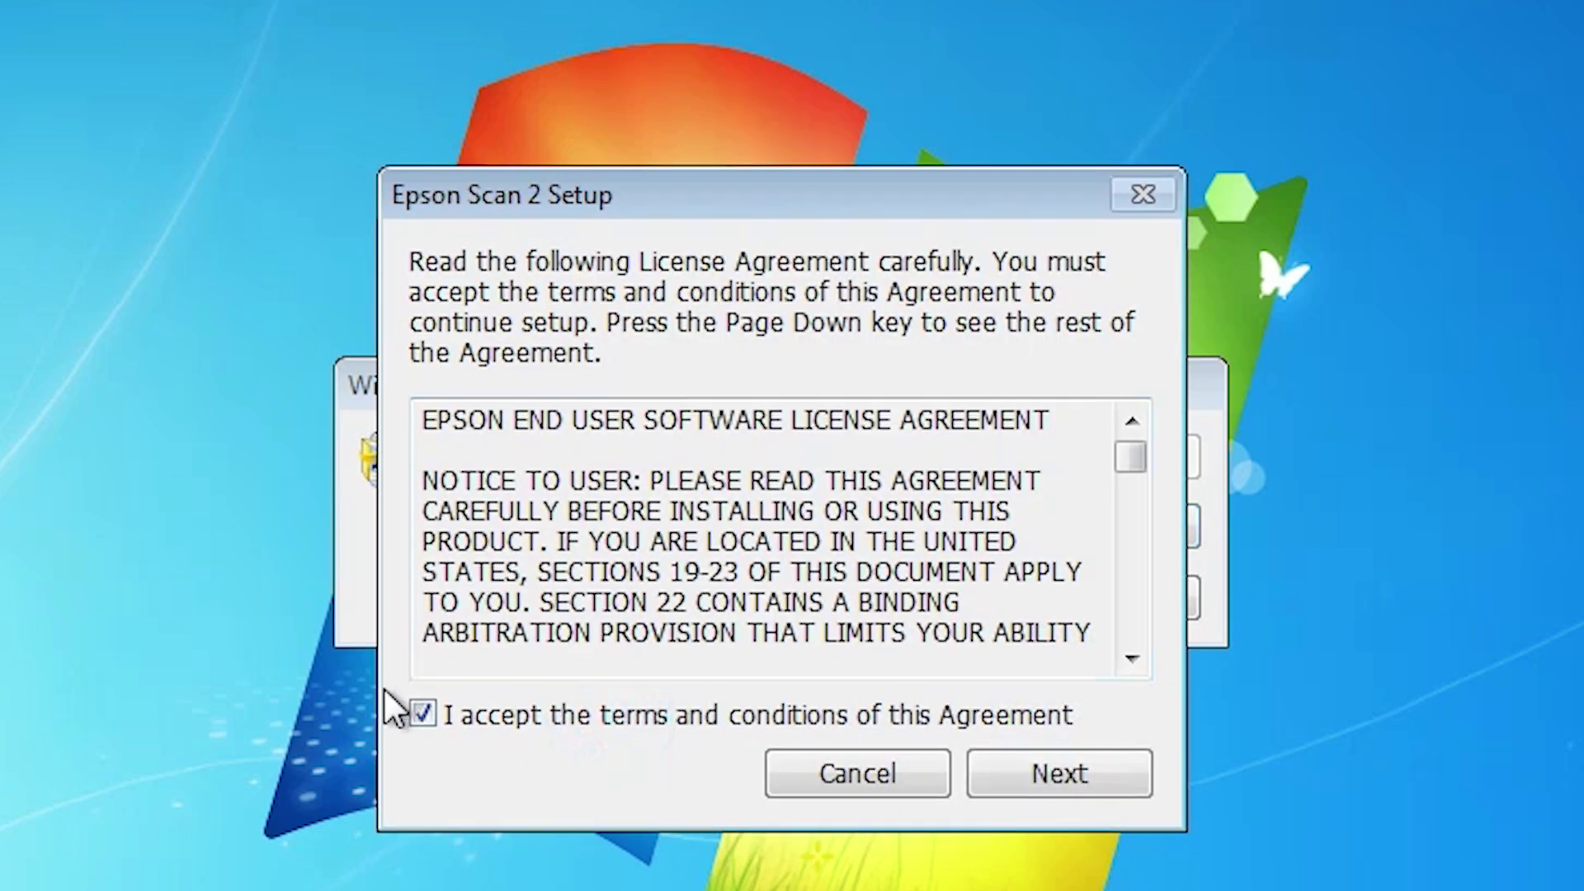
pyautogui.click(1087, 784)
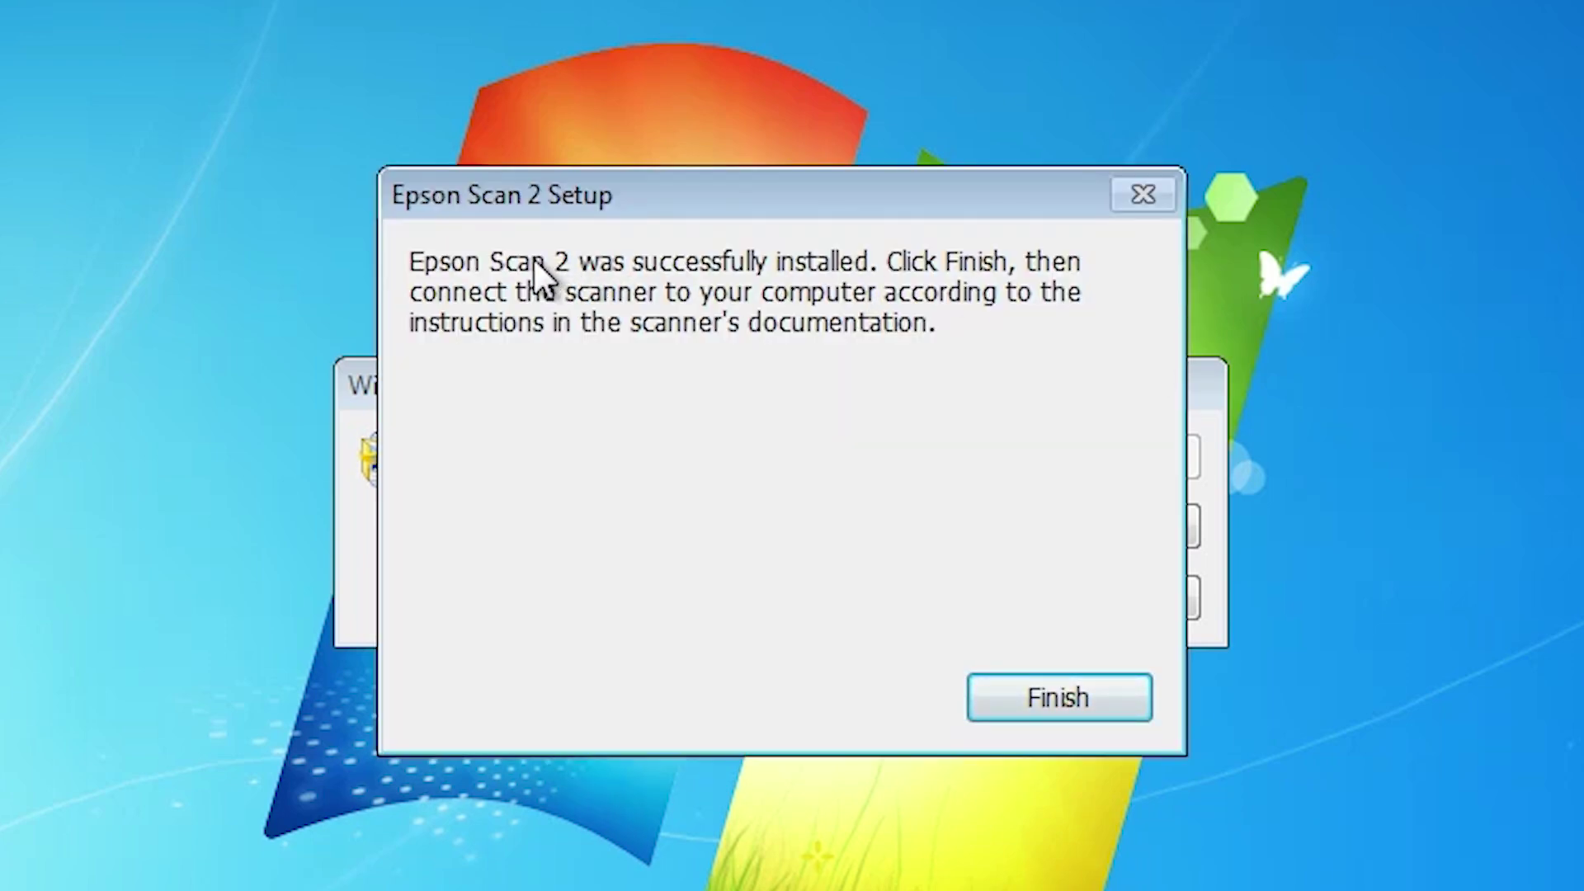
pyautogui.click(1097, 696)
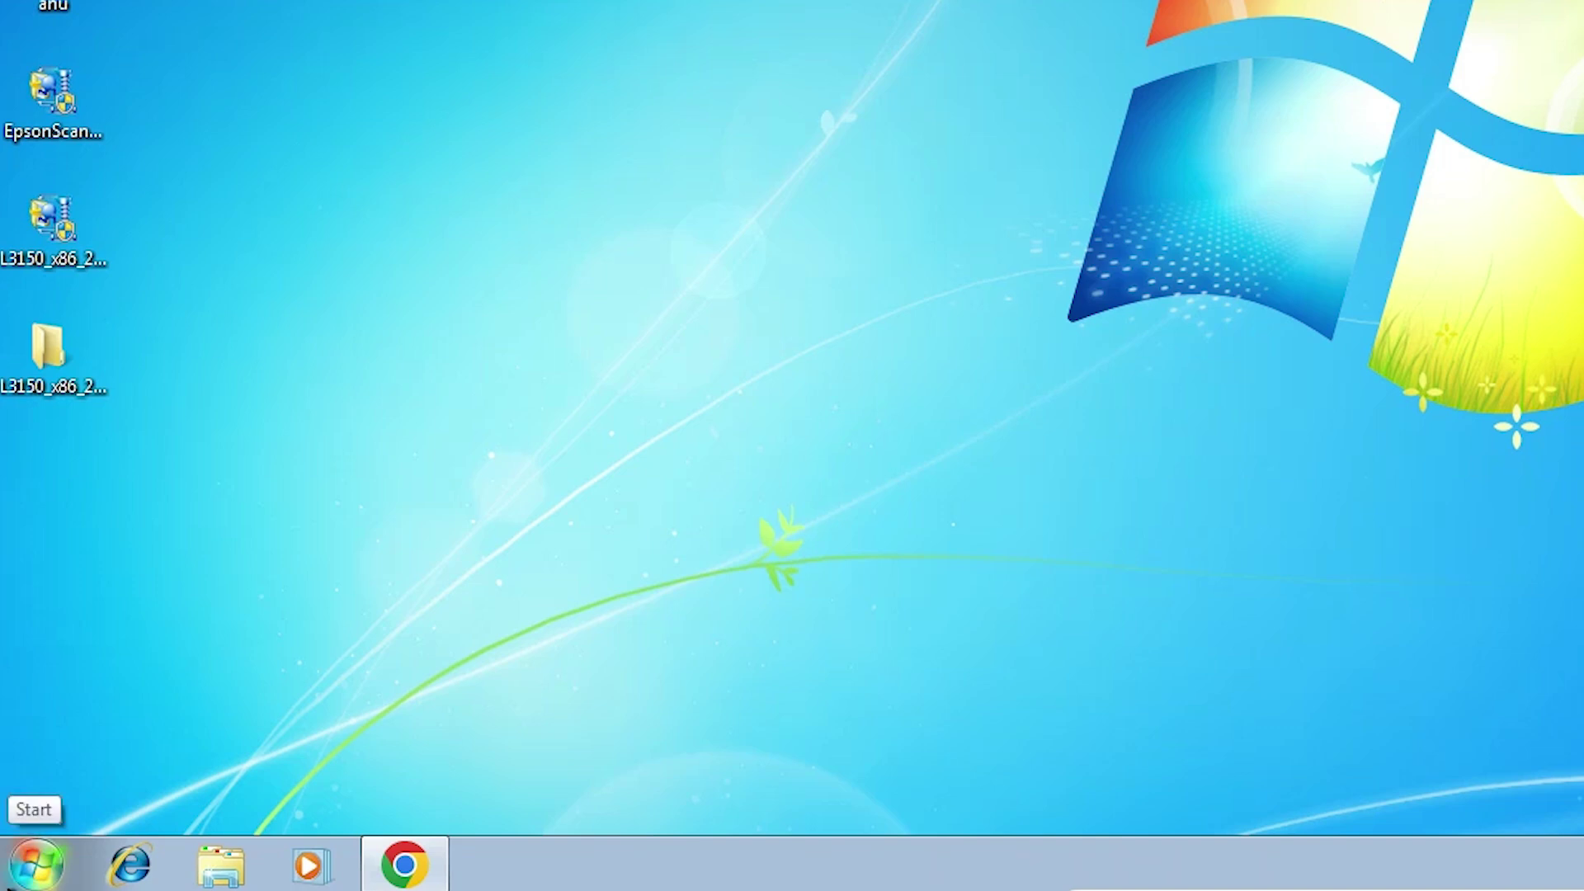
# Step: Open Devices and Printers from Control Panel and check that EPSON L3150 shows status Ready
pyautogui.click(34, 863)
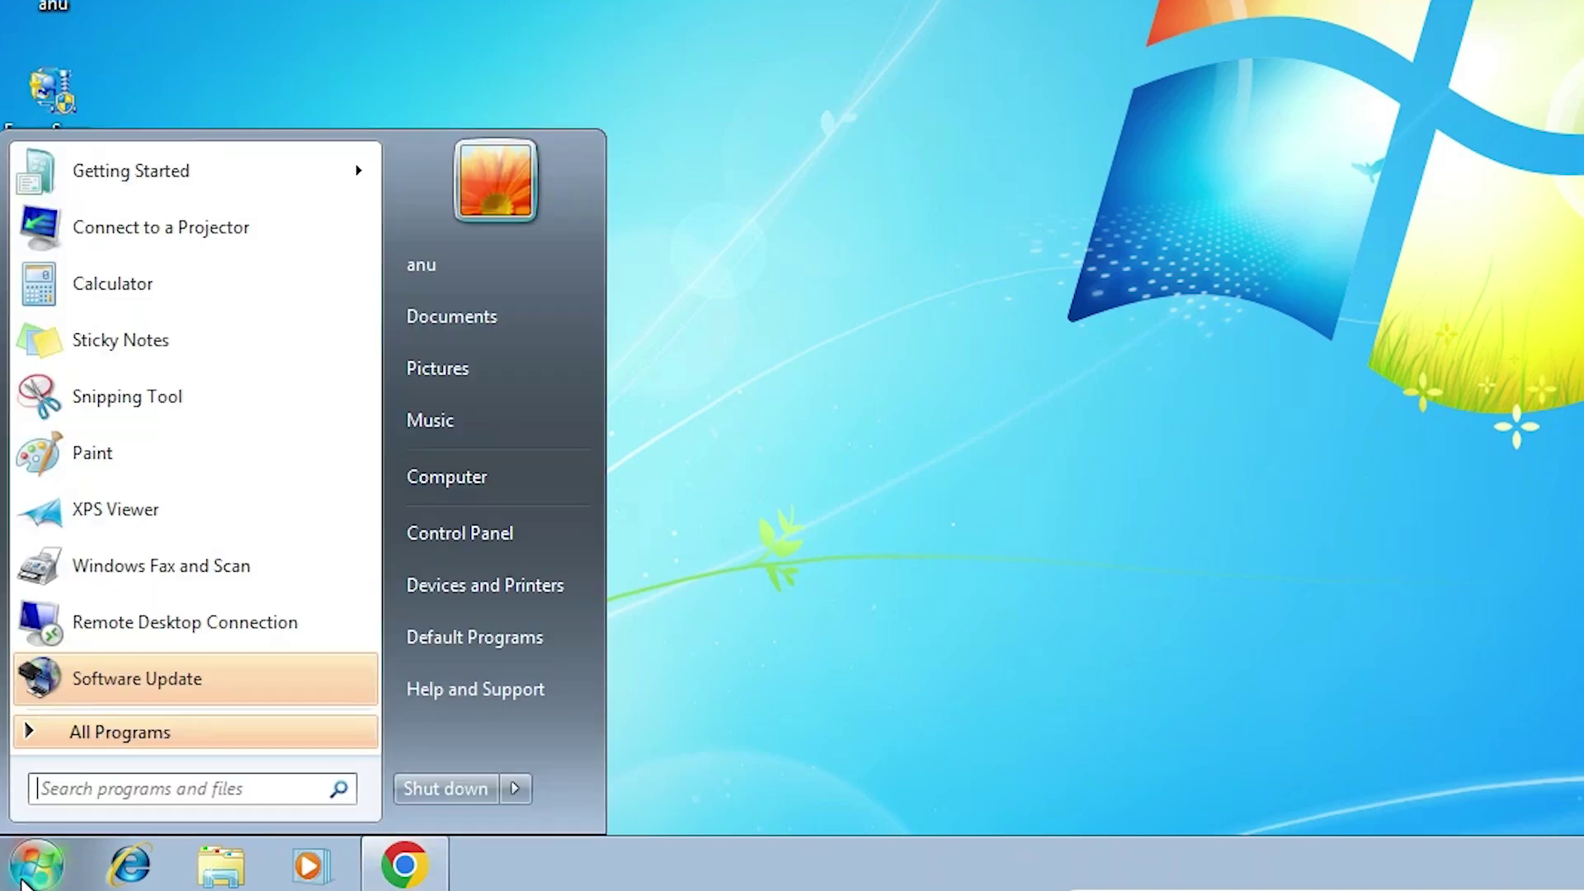
pyautogui.click(553, 533)
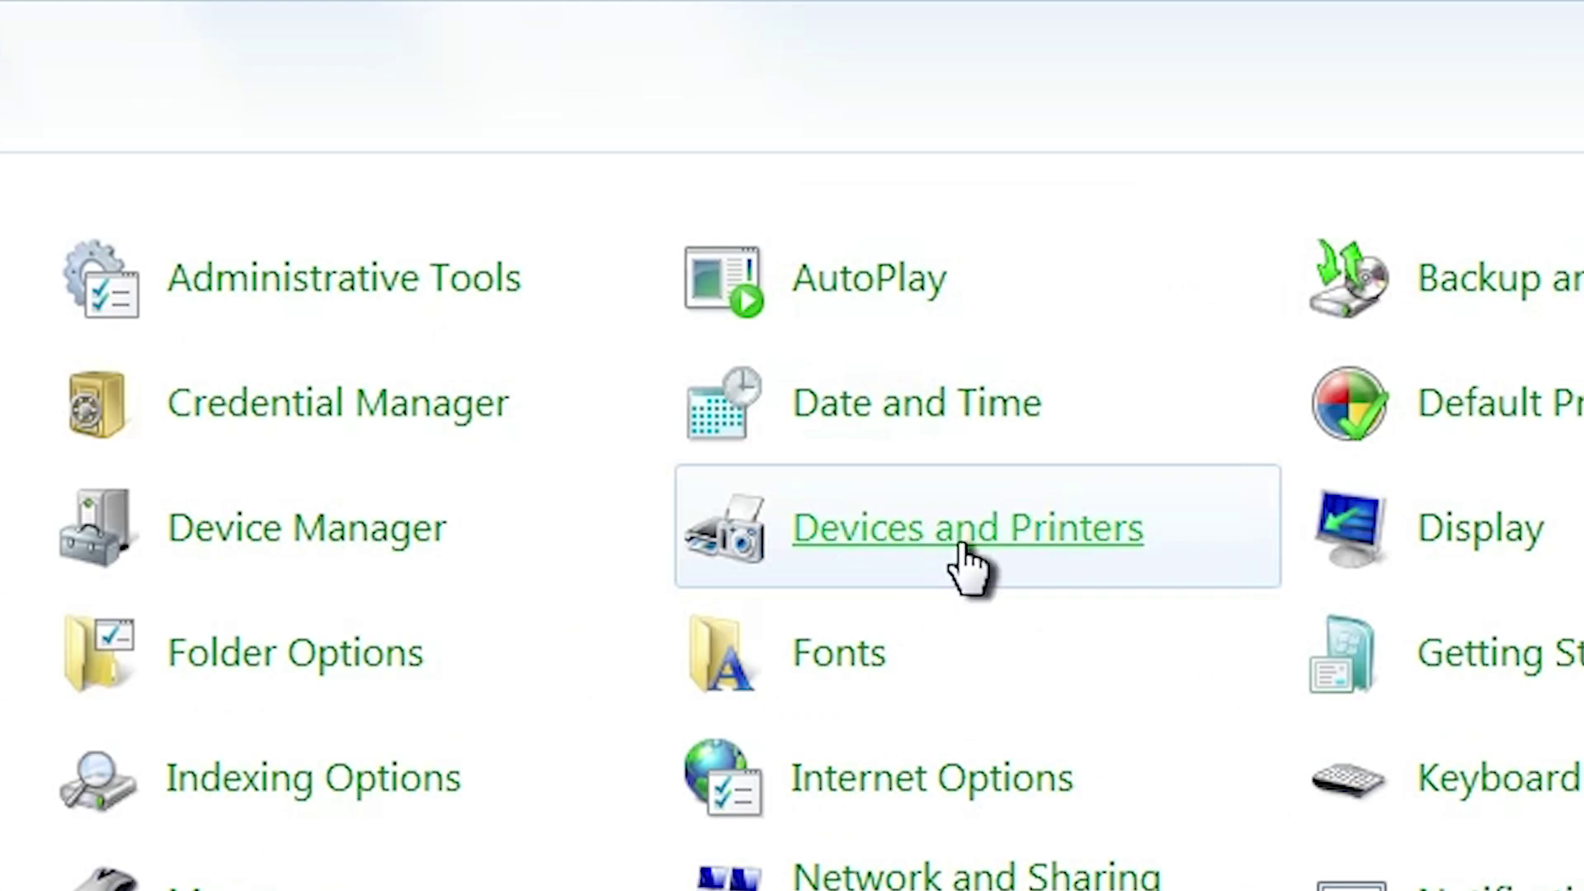
pyautogui.click(963, 548)
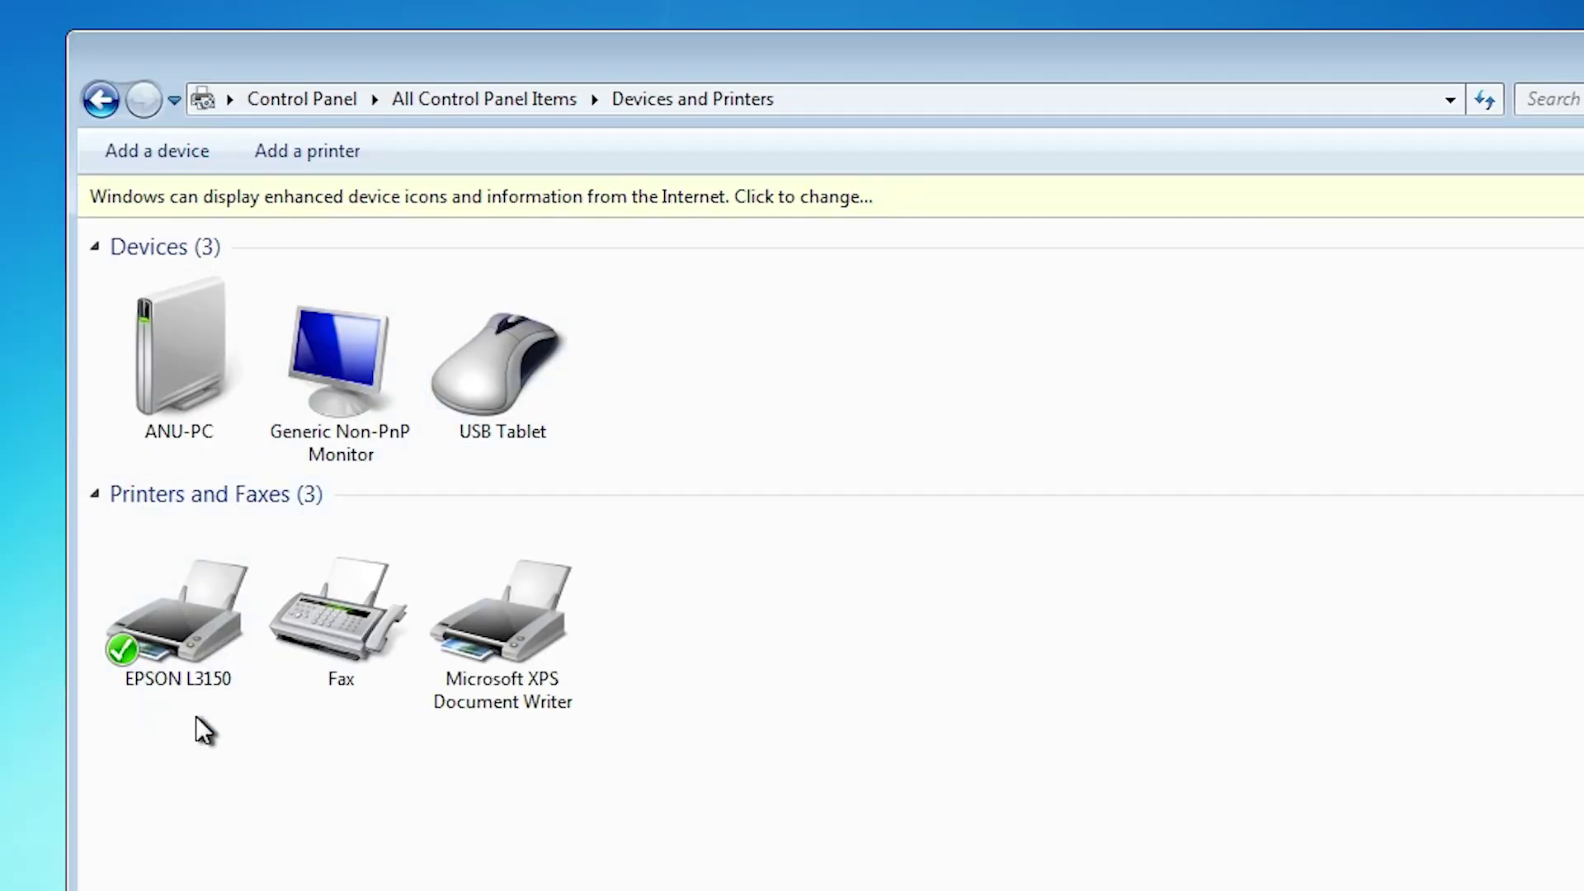
pyautogui.moveTo(224, 697)
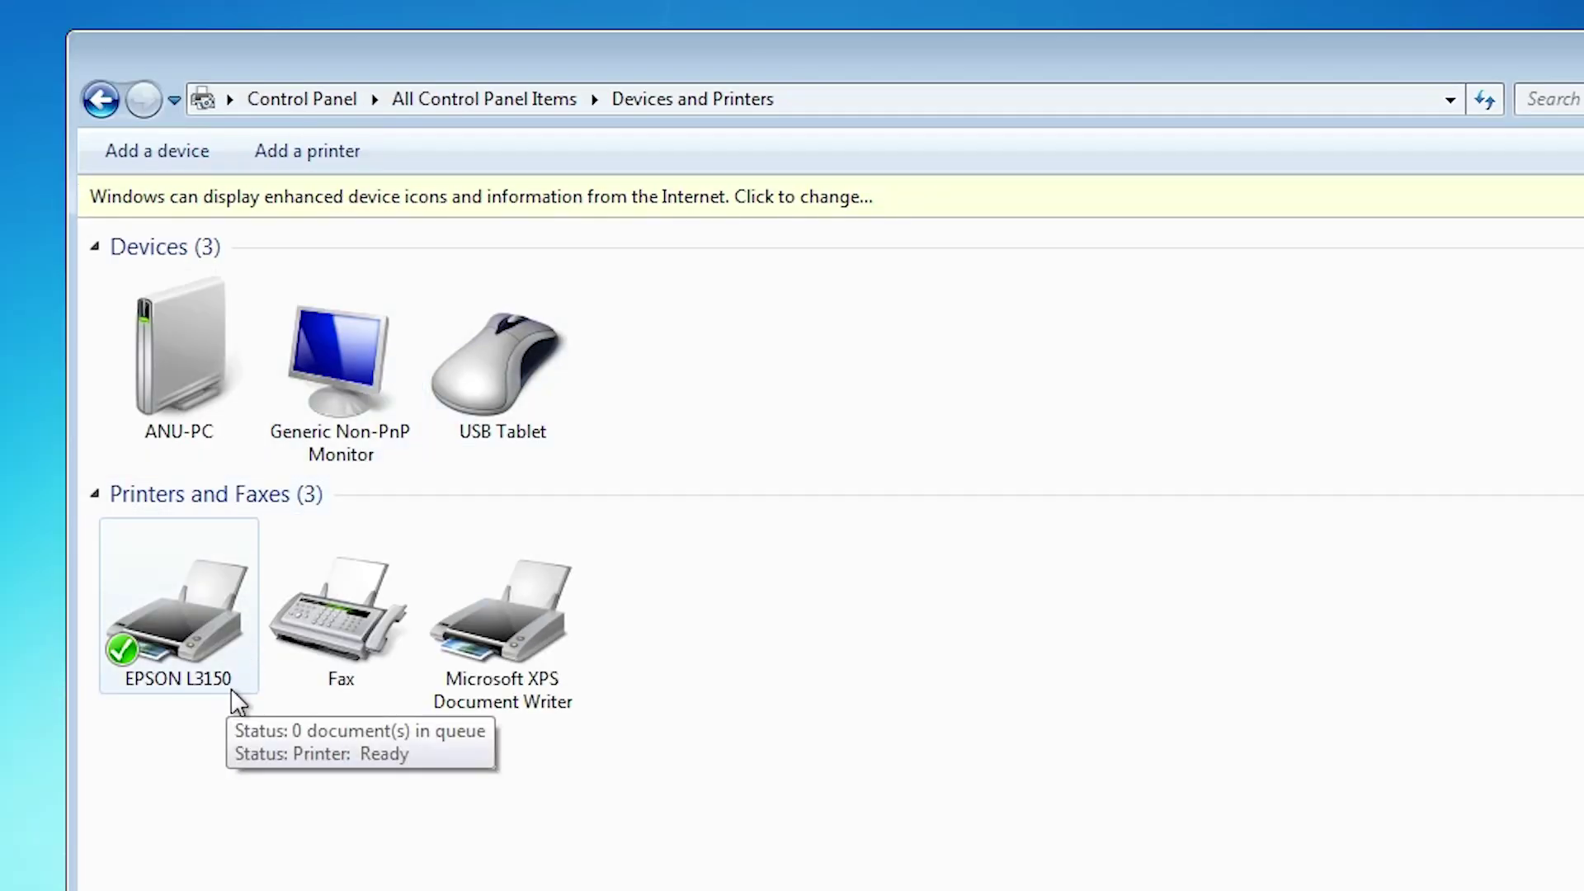